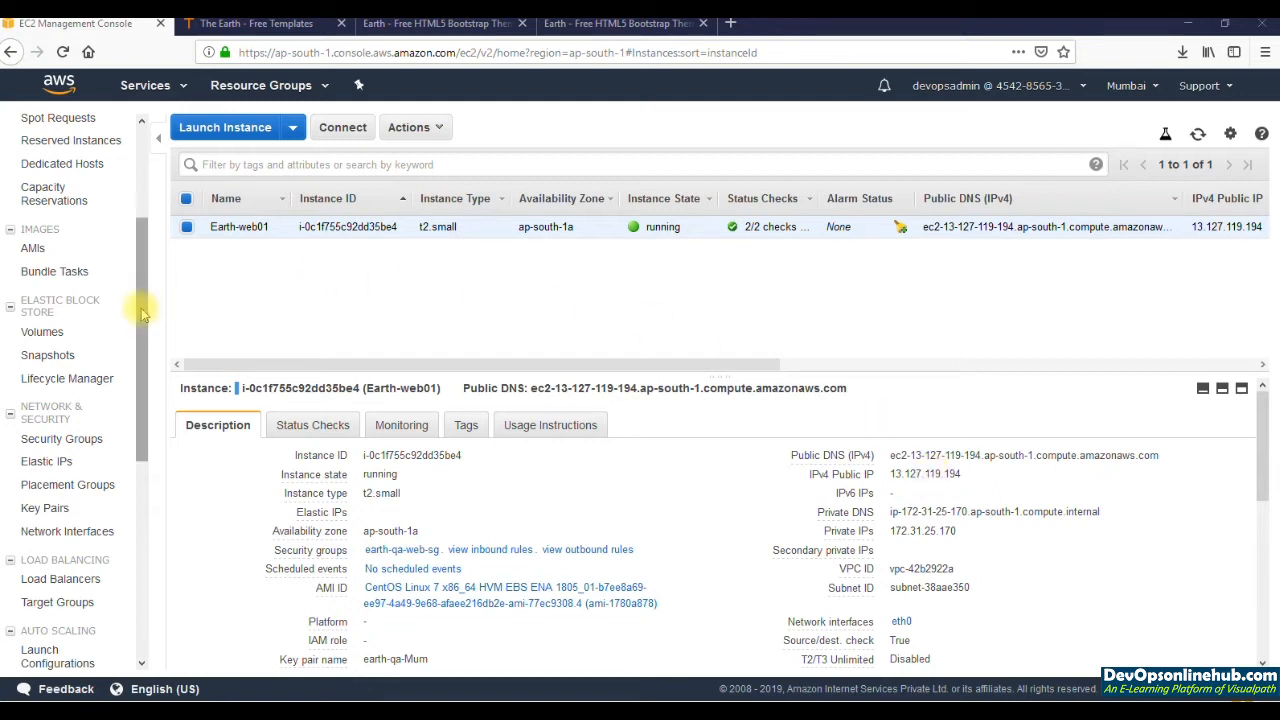
Step: Allocate a new Elastic IP address with VPC scope in the Mumbai region and return to the address list
scroll(140, 372, down, 2)
scroll(140, 372, down, 3)
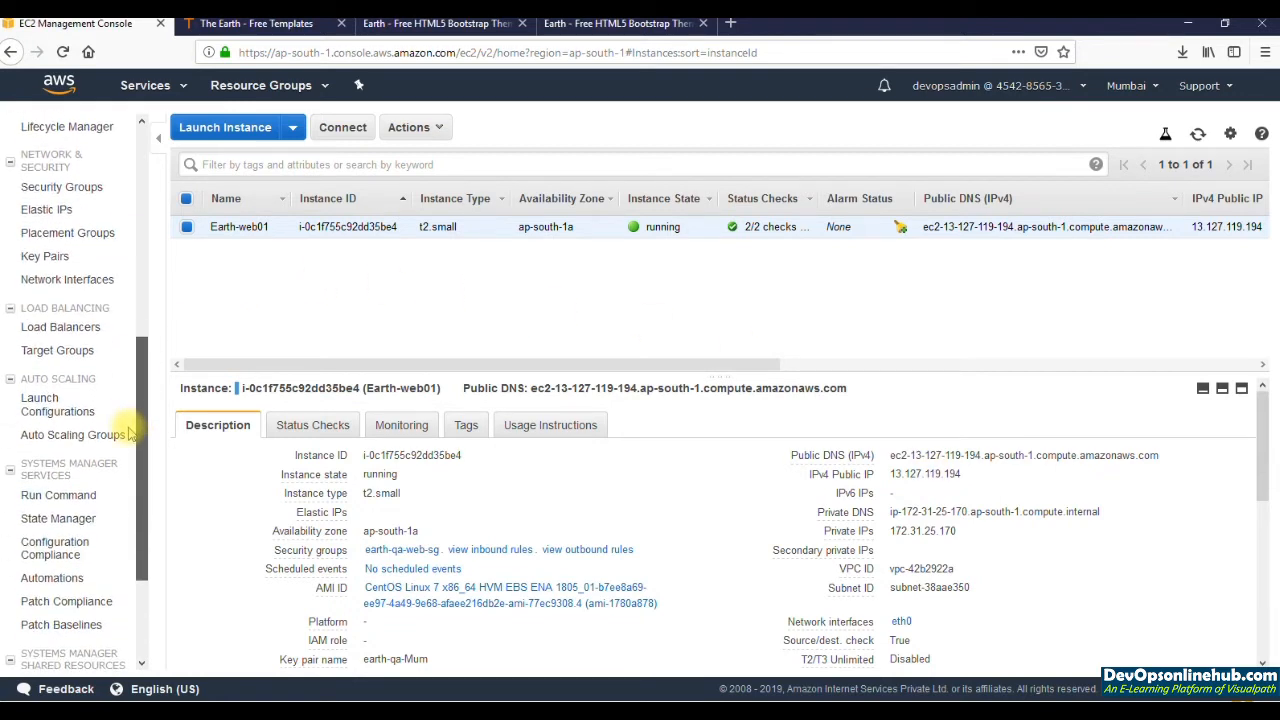
click(52, 215)
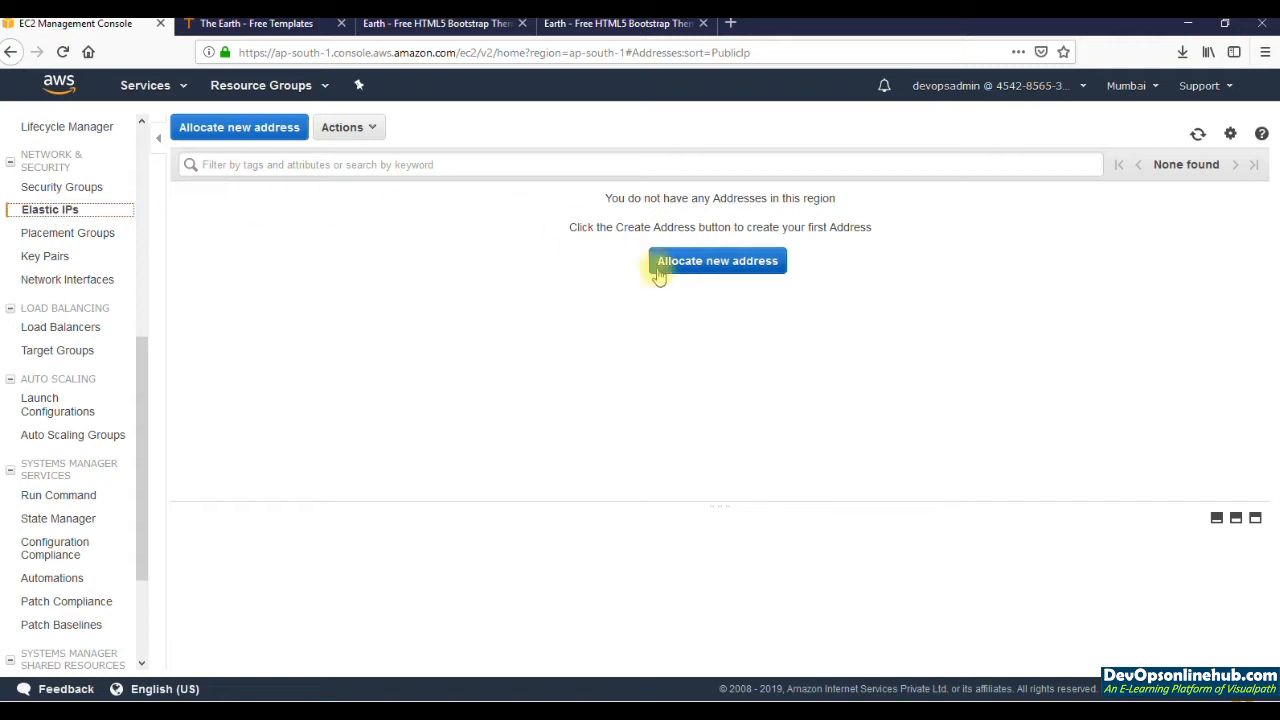
click(725, 268)
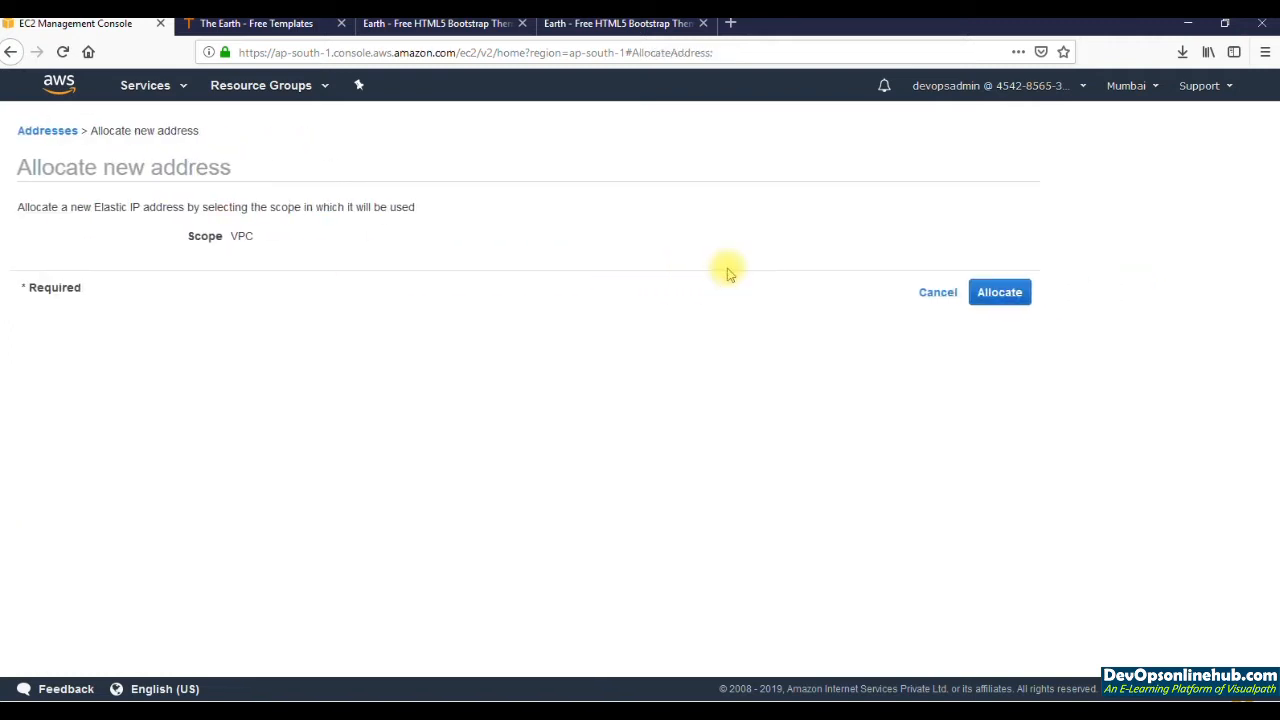
click(997, 304)
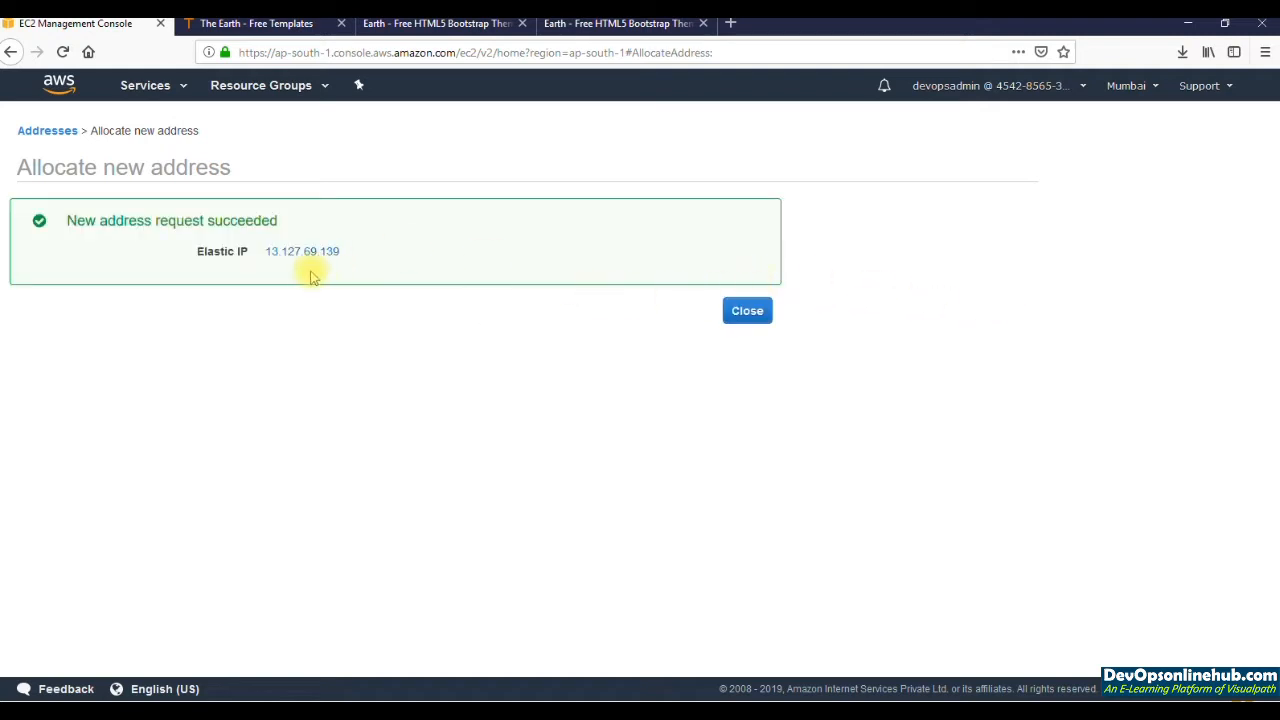
click(750, 318)
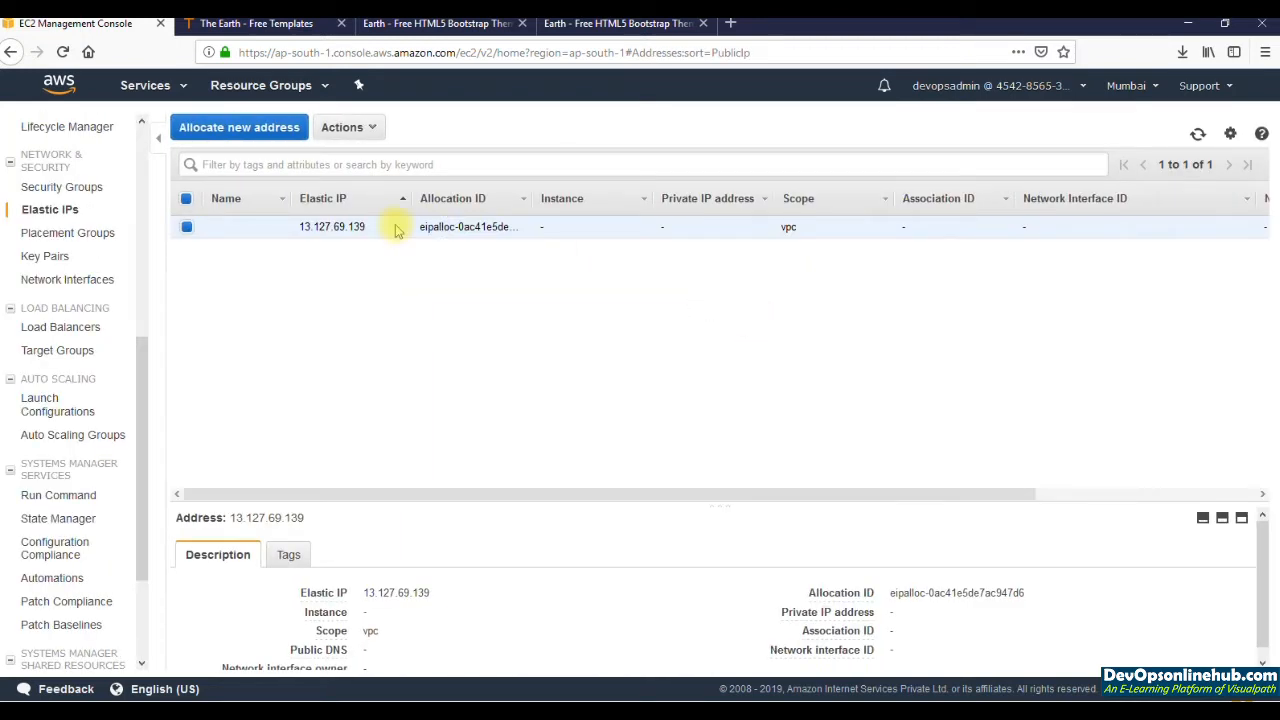
Step: Open the address association form for the newly allocated Elastic IP
click(364, 139)
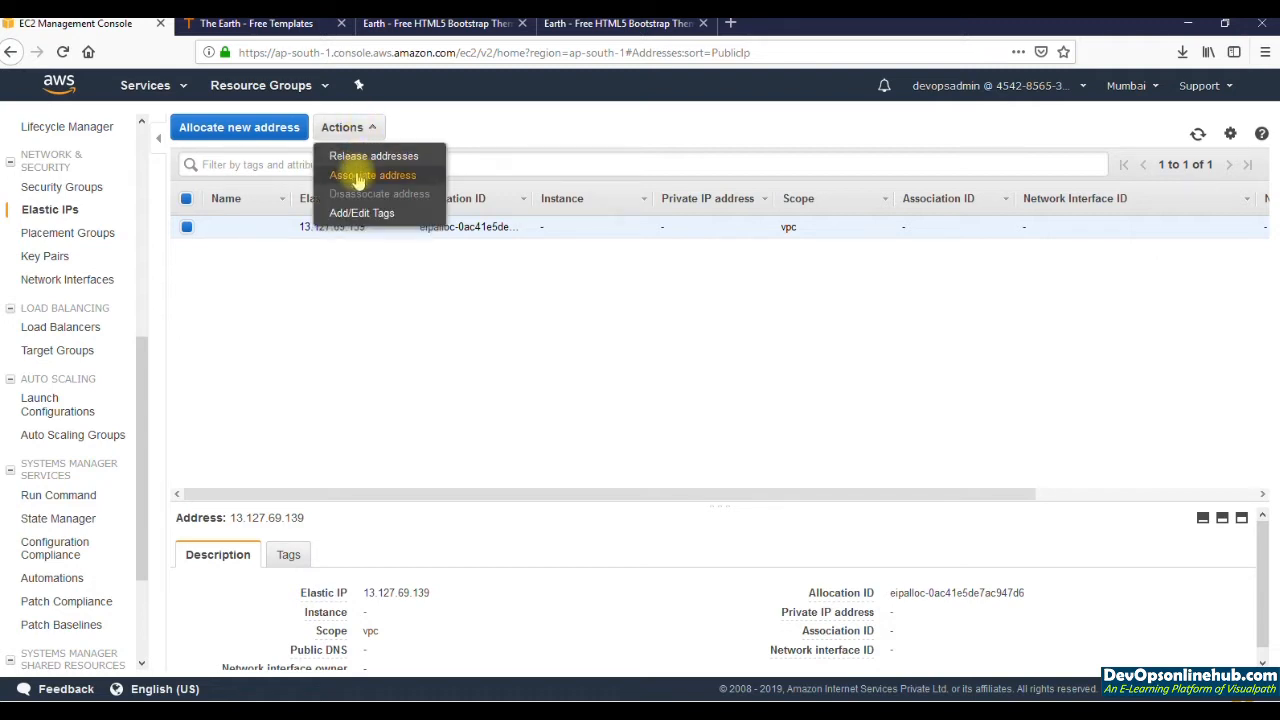
click(358, 176)
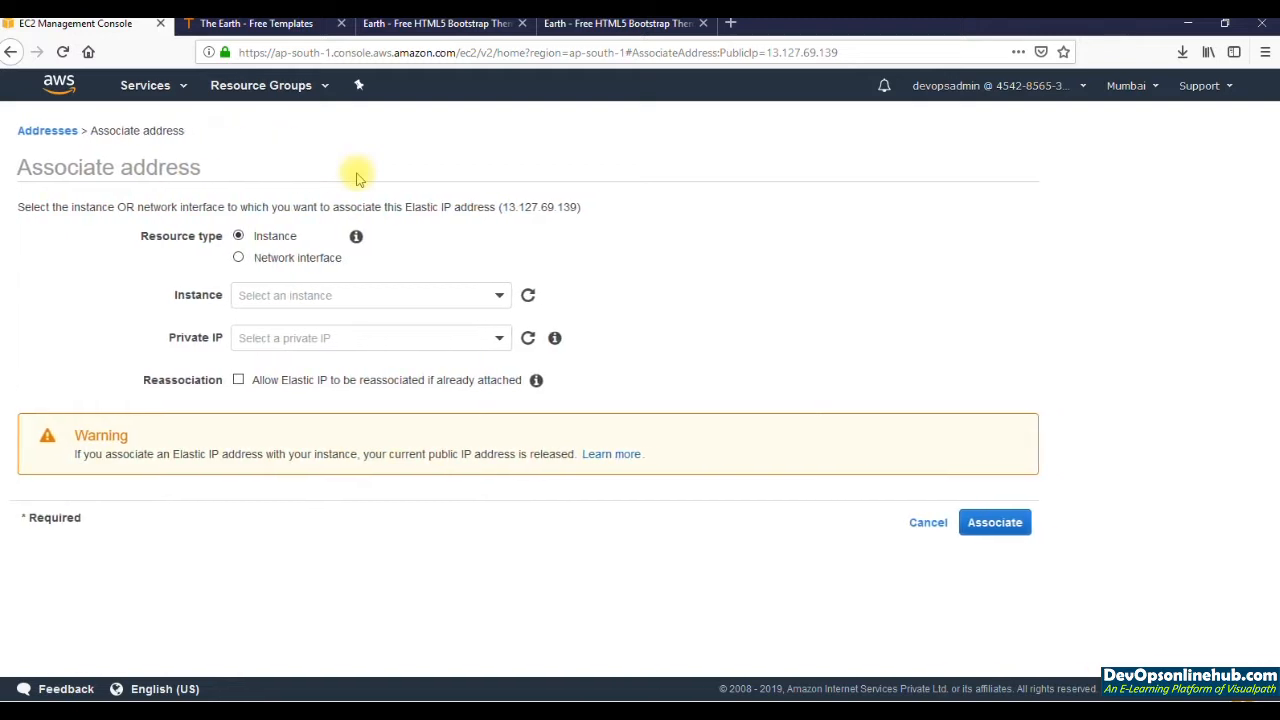
click(239, 258)
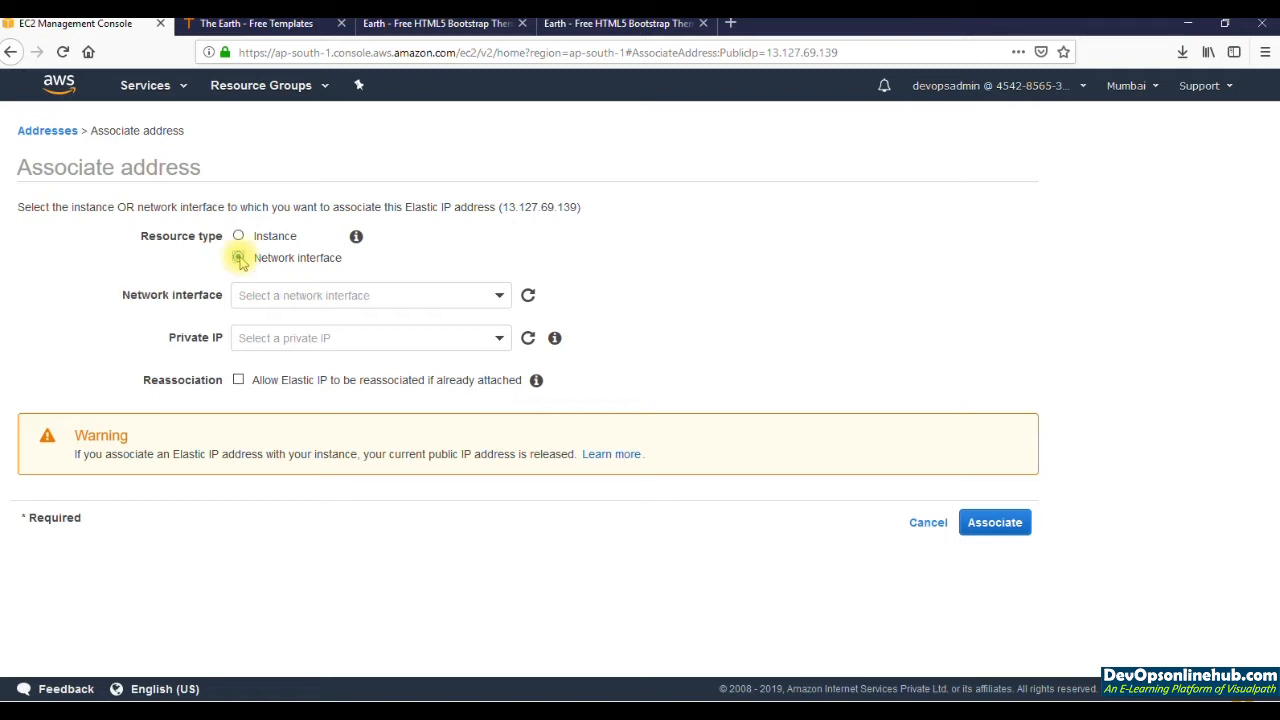
click(257, 294)
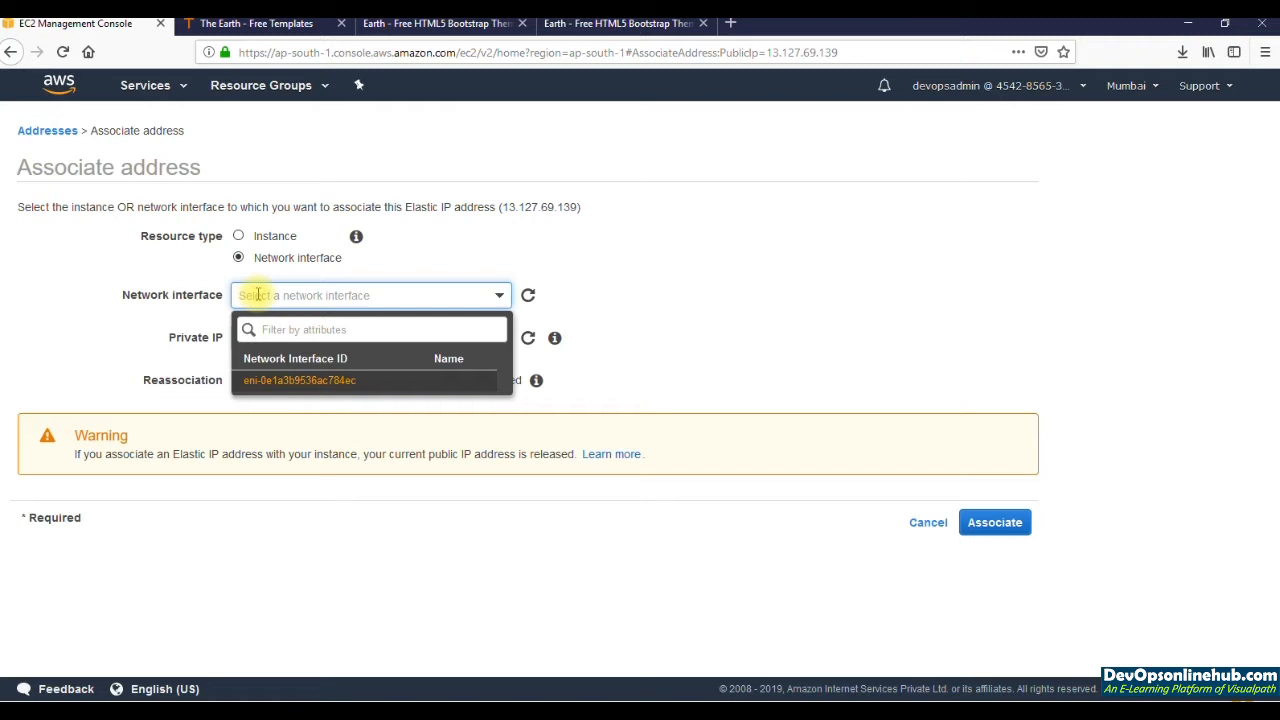
click(238, 236)
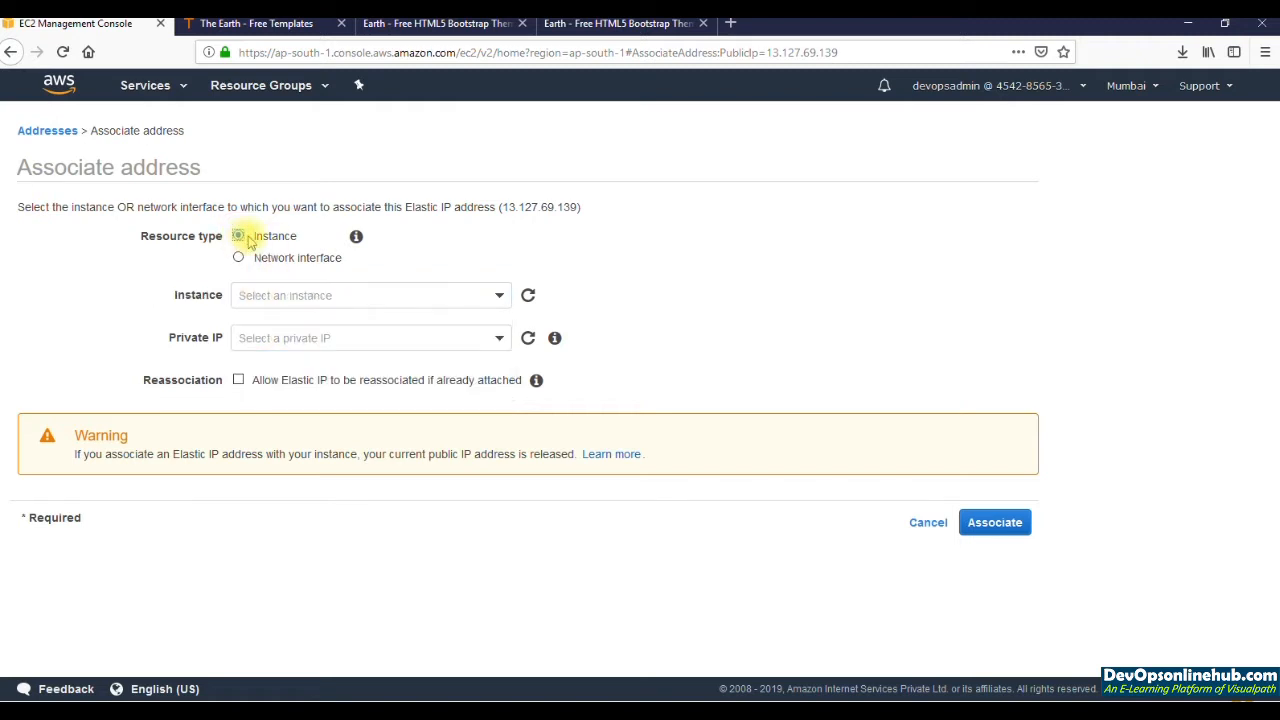
Step: Associate the Elastic IP with the Earth-web01 instance and return to the address list
click(265, 295)
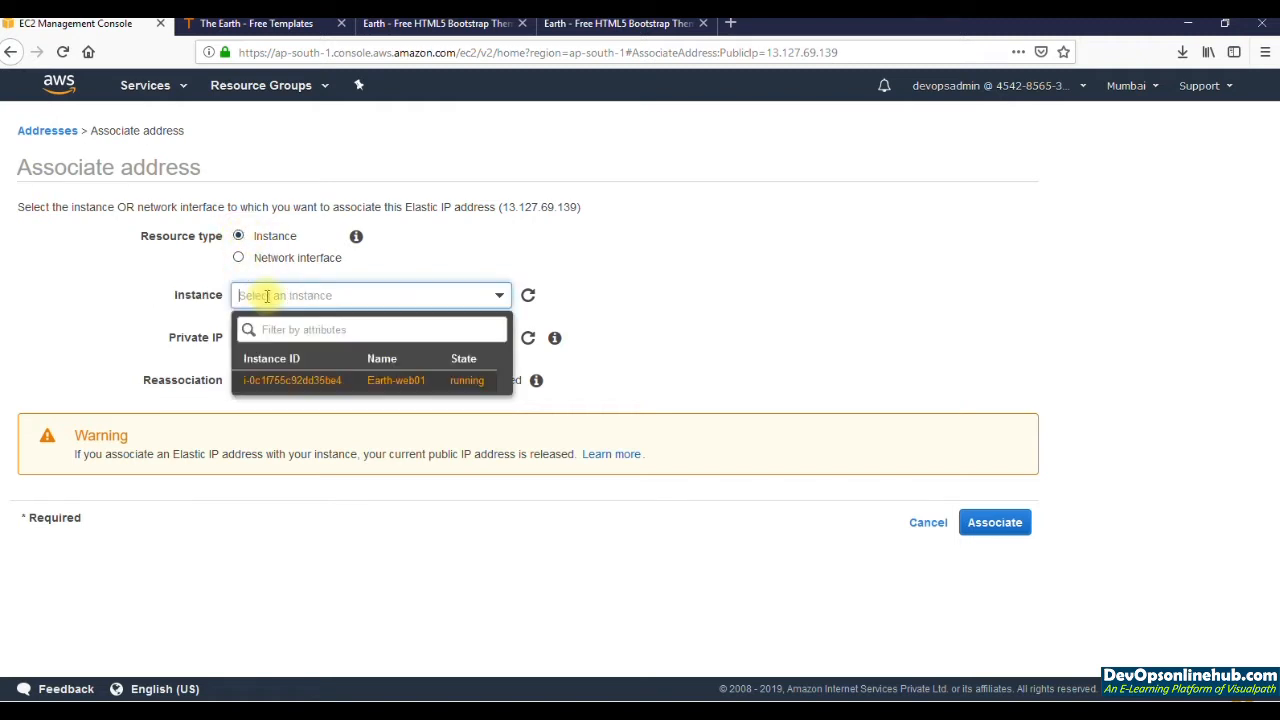
click(393, 386)
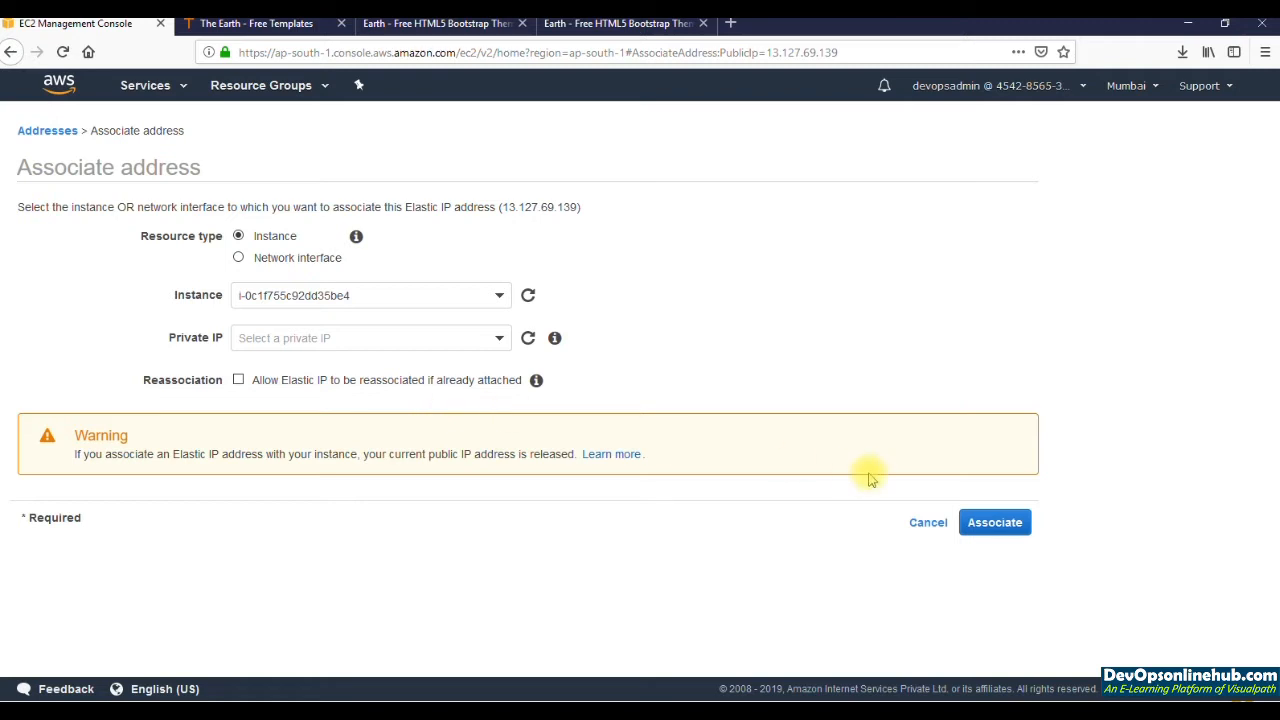
click(996, 528)
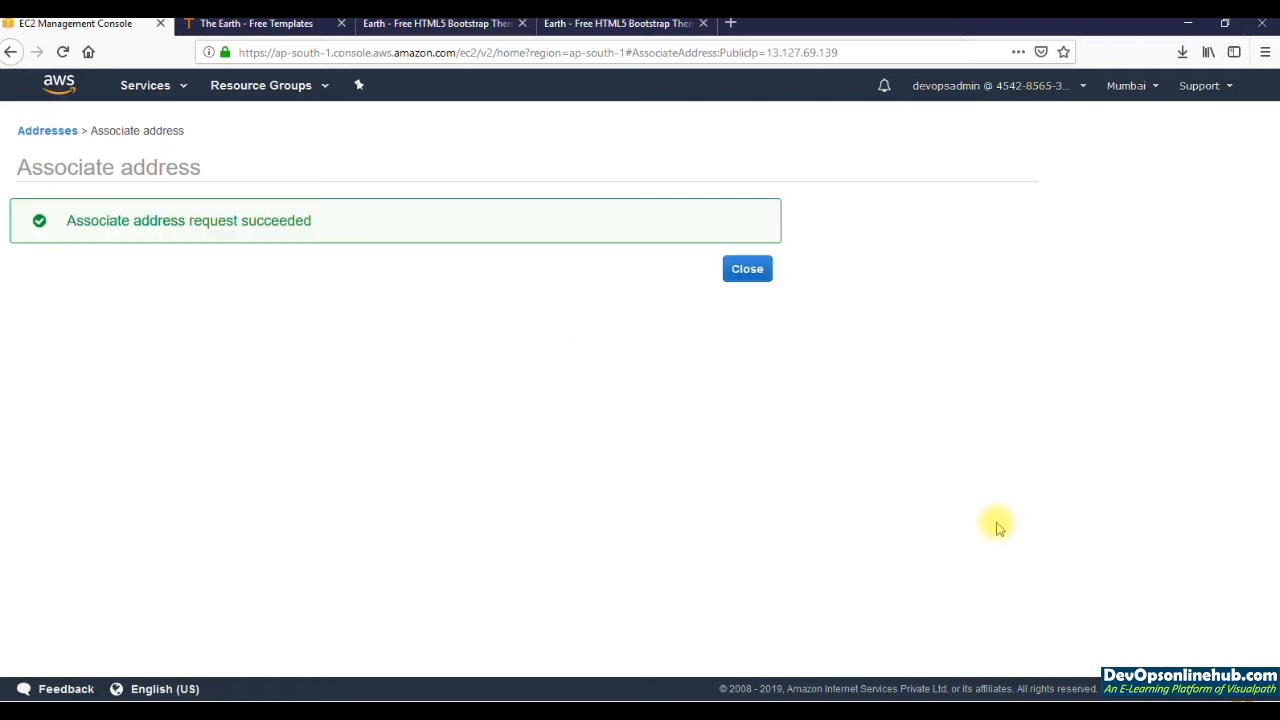
click(747, 270)
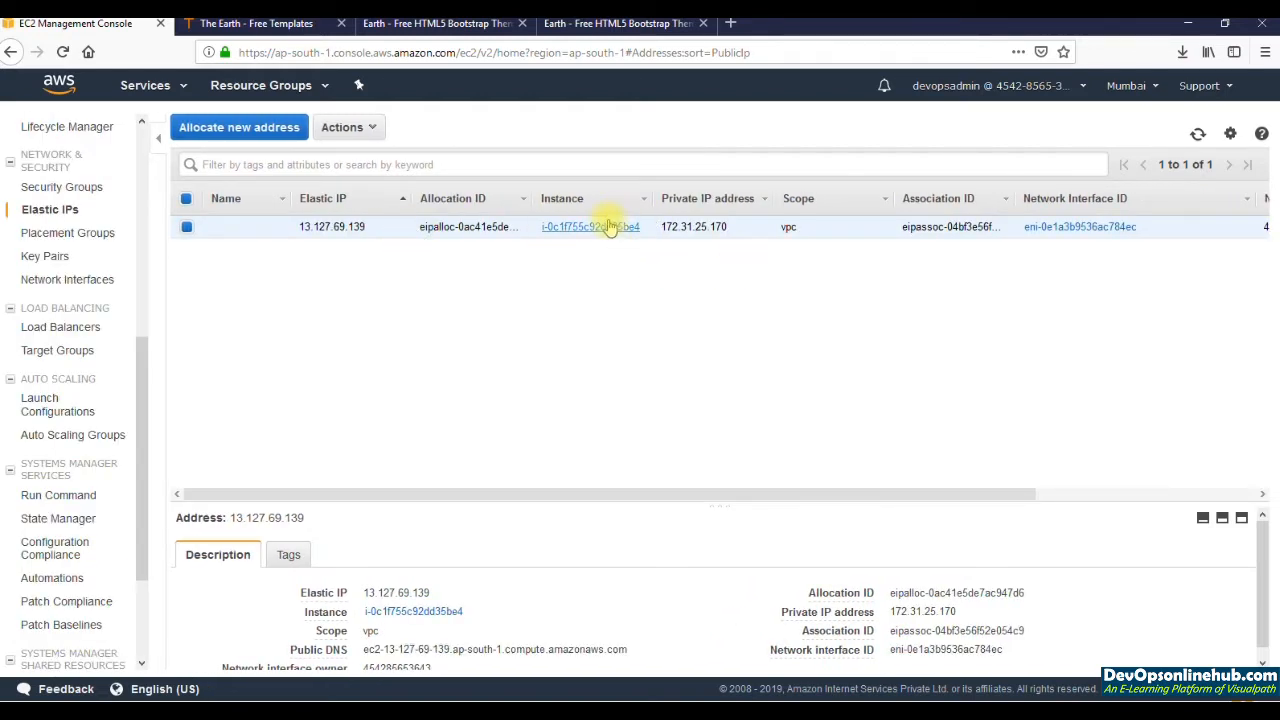
Step: Open the instance linked to the Elastic IP, stop Earth-web01, and refresh the instance list
click(605, 227)
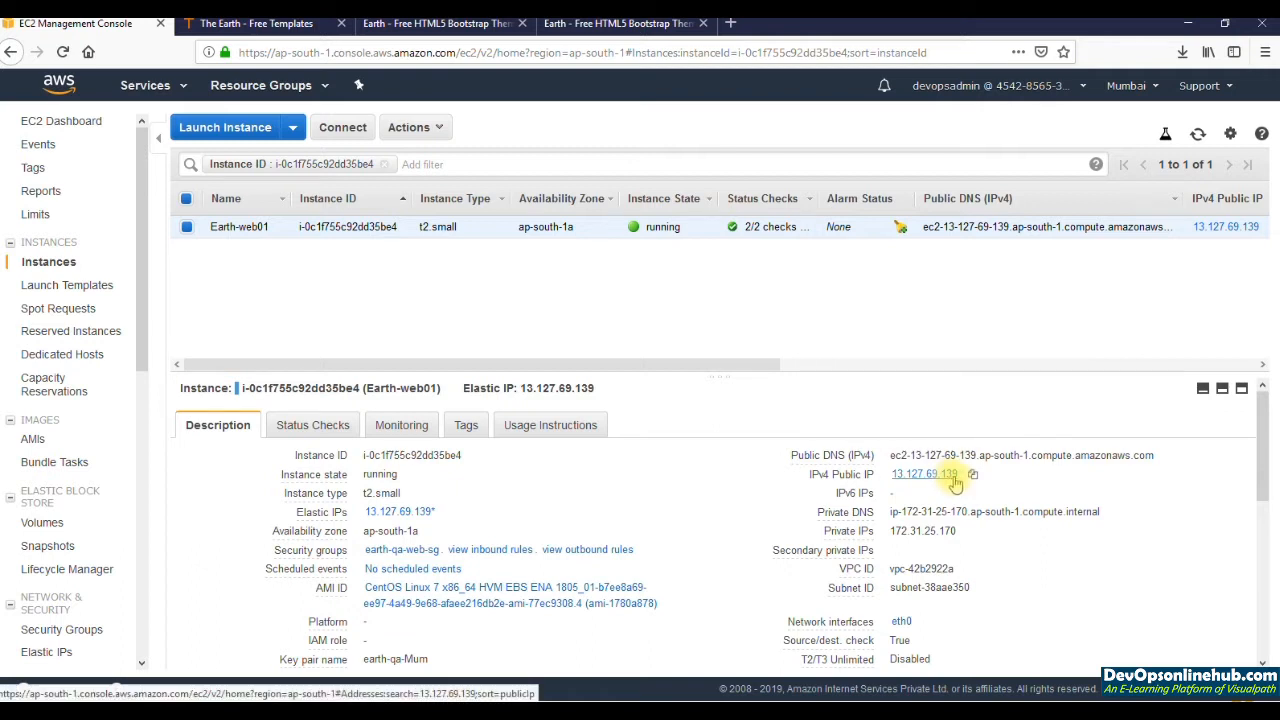
click(409, 128)
mouse_move(430, 236)
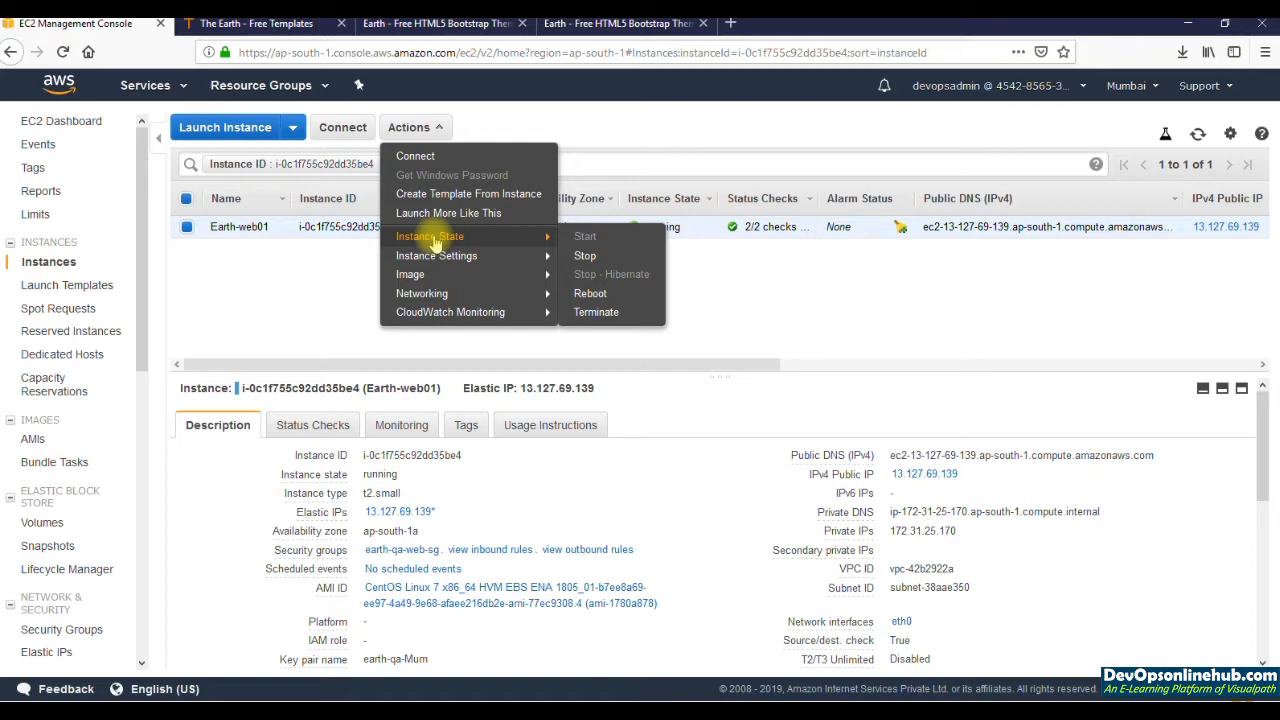
click(587, 255)
click(818, 484)
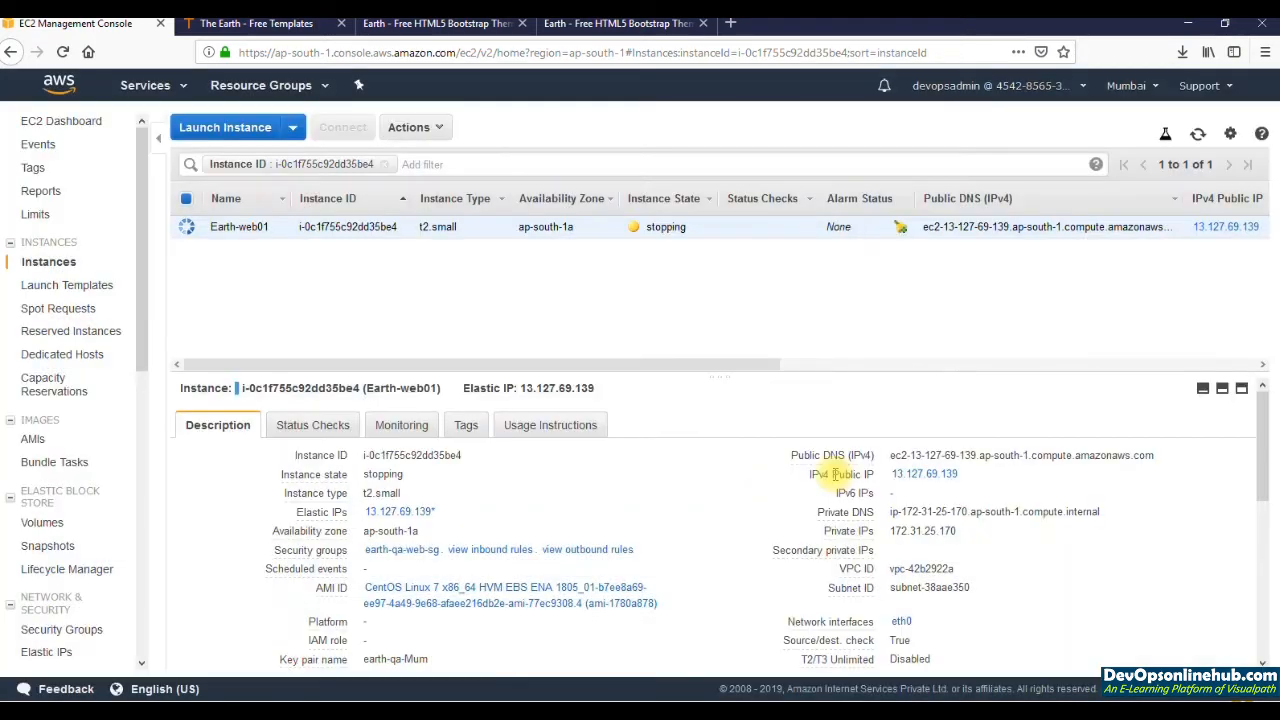
click(1201, 134)
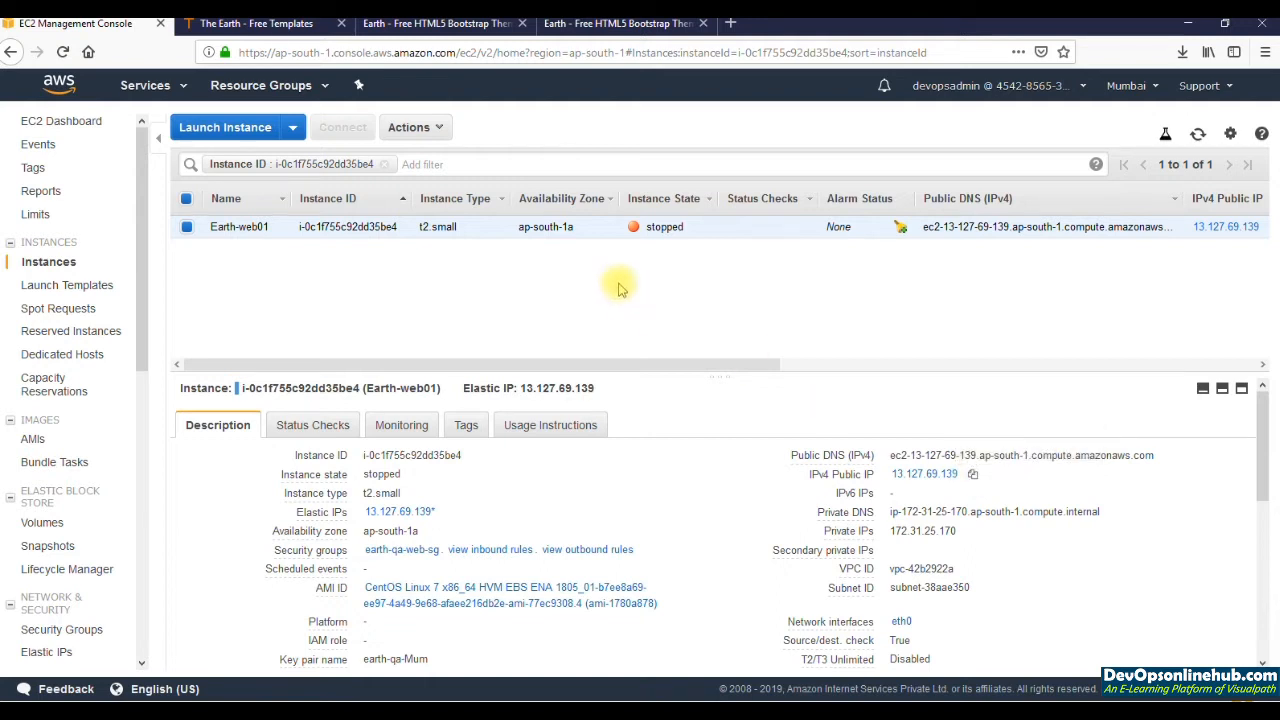
Step: Start the stopped Earth-web01 instance again
click(425, 130)
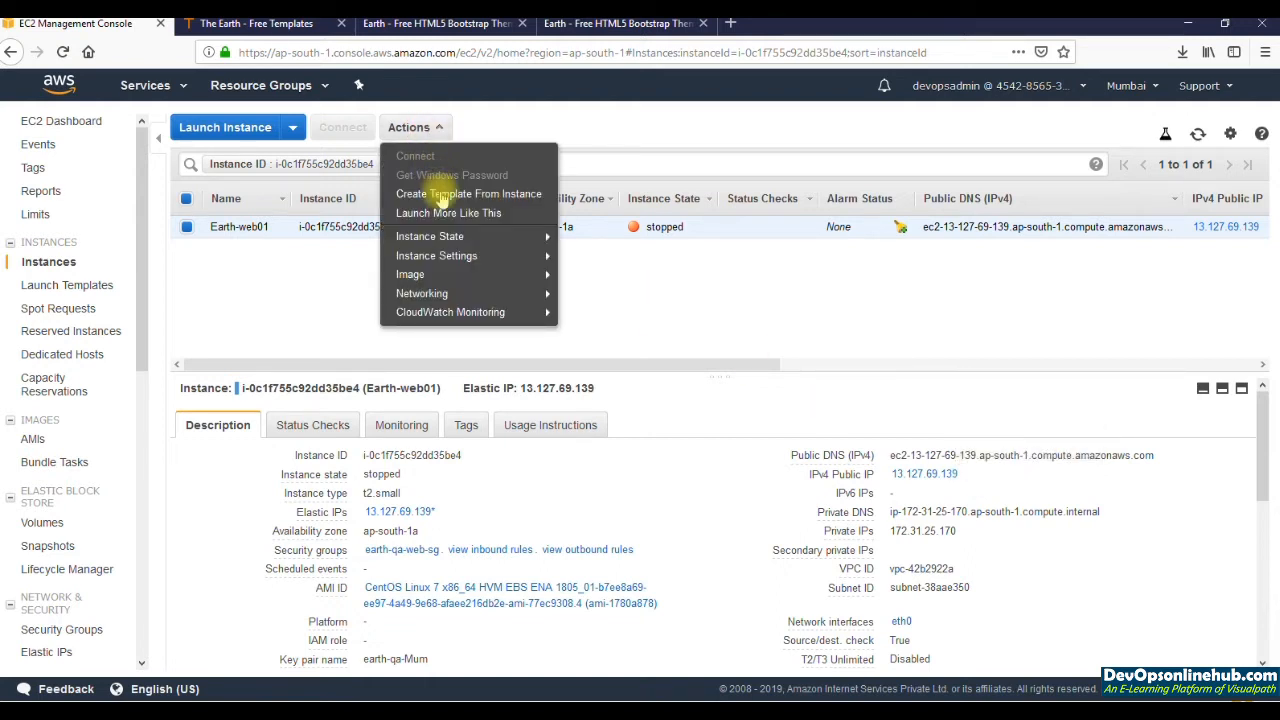
mouse_move(457, 236)
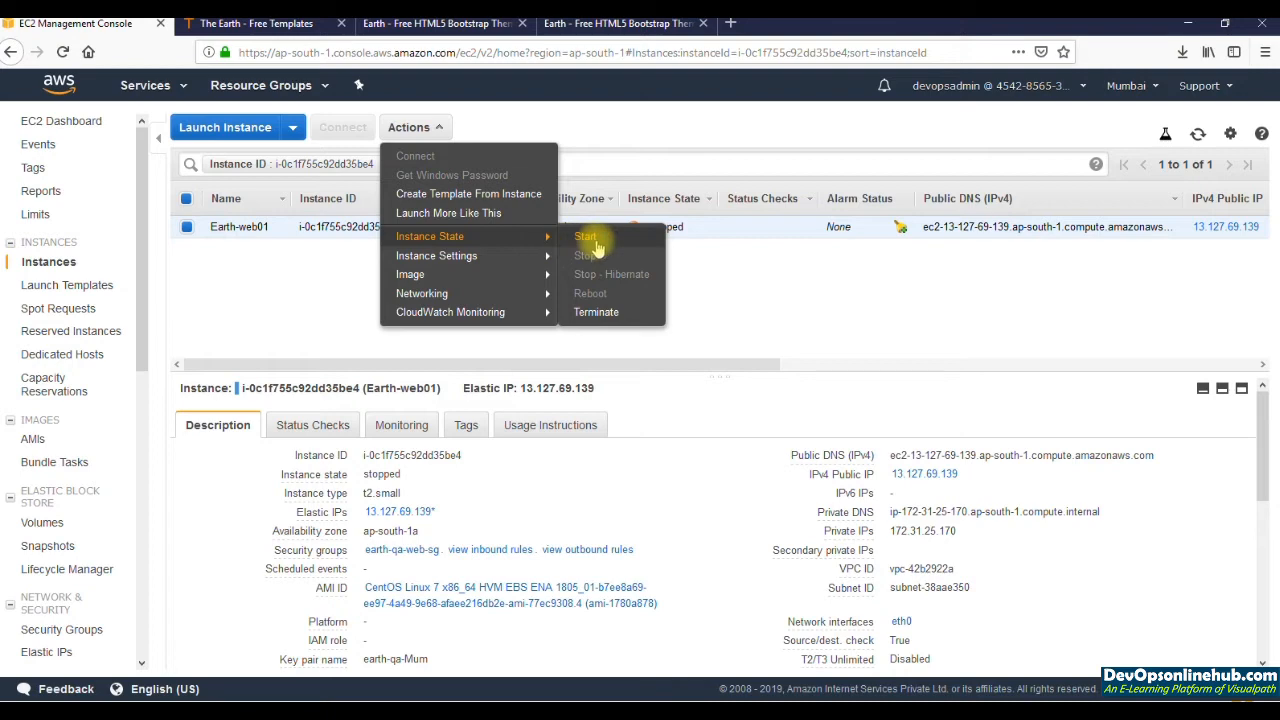
click(594, 240)
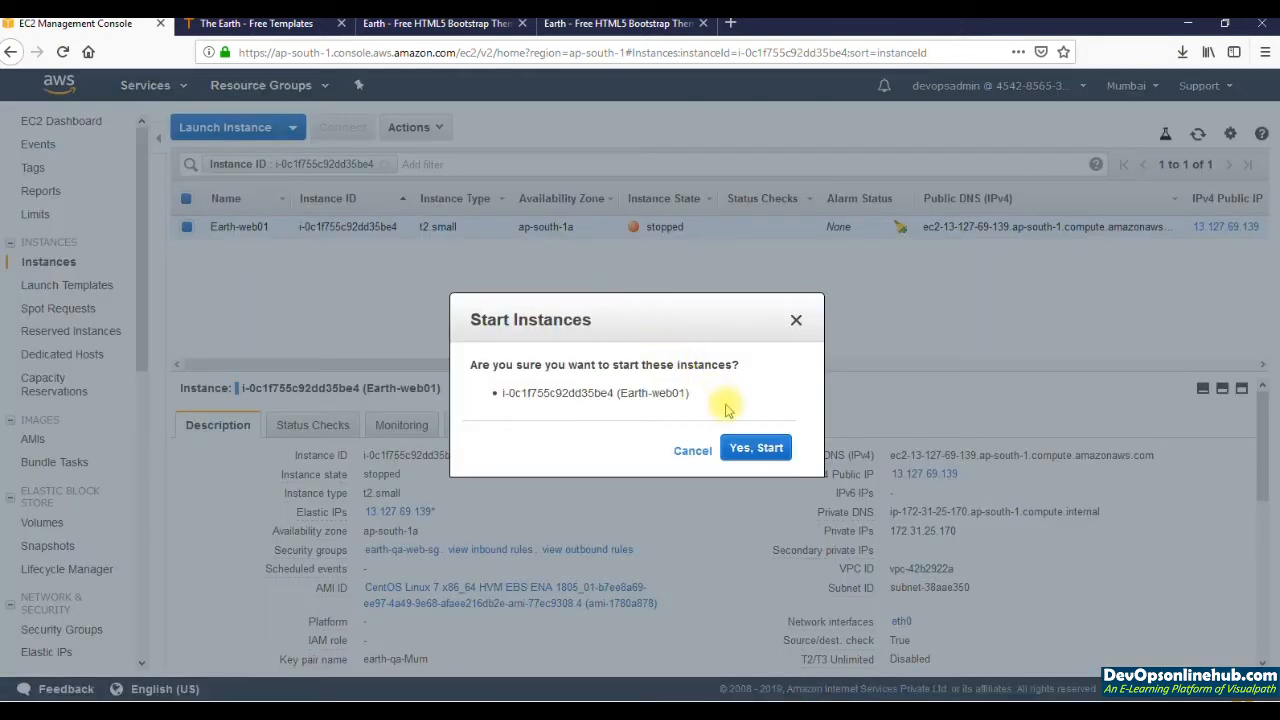
click(758, 450)
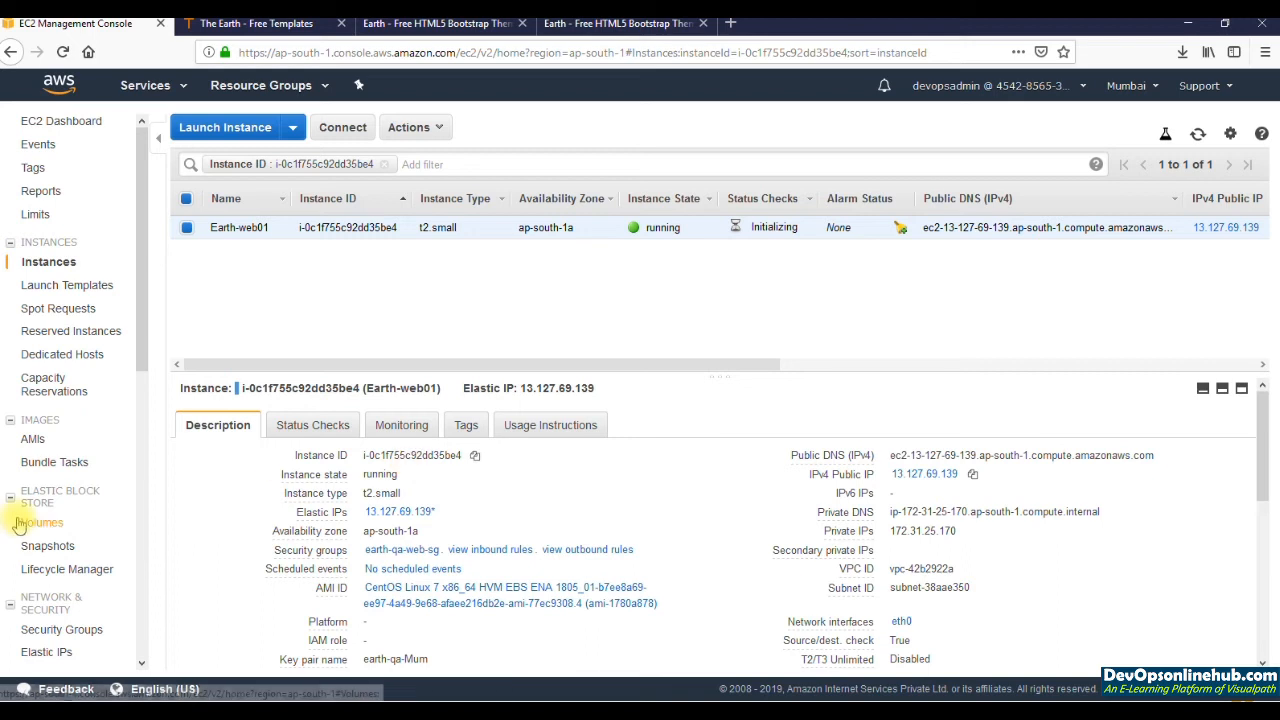
Step: Return to the Elastic IP list and disassociate the address from the Earth-web01 instance
scroll(58, 430, down, 3)
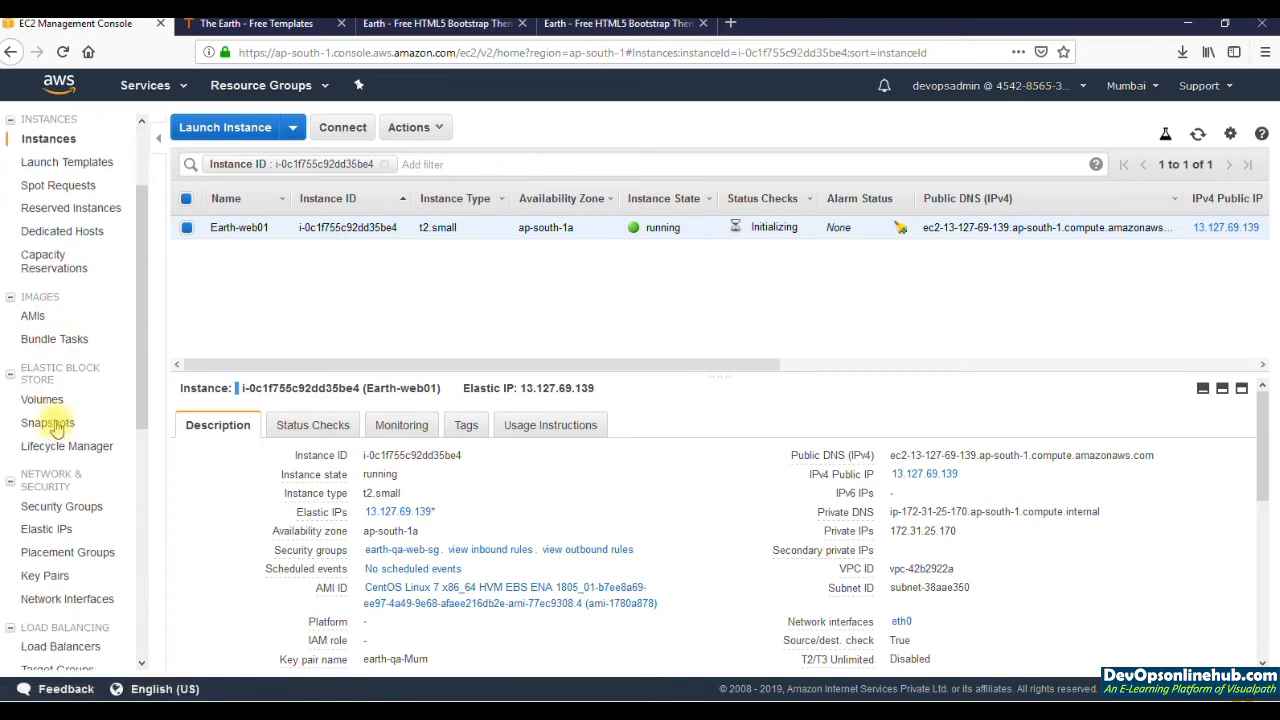
click(57, 520)
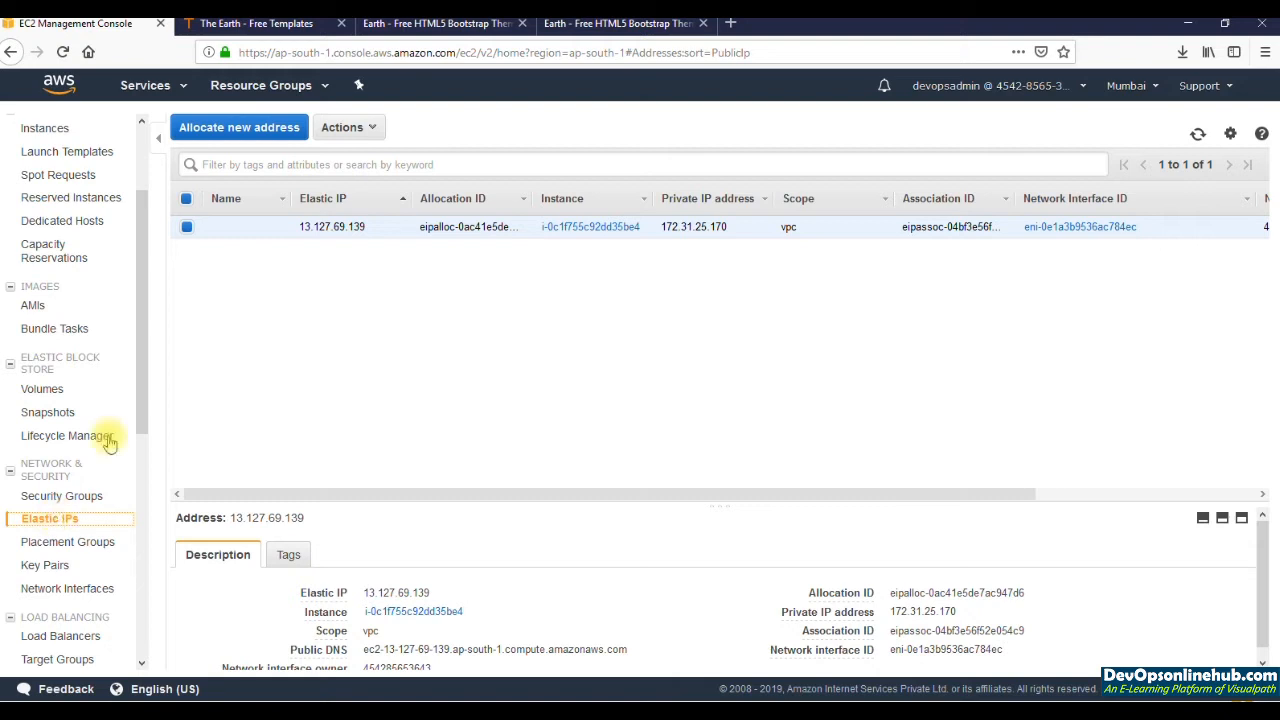
click(366, 126)
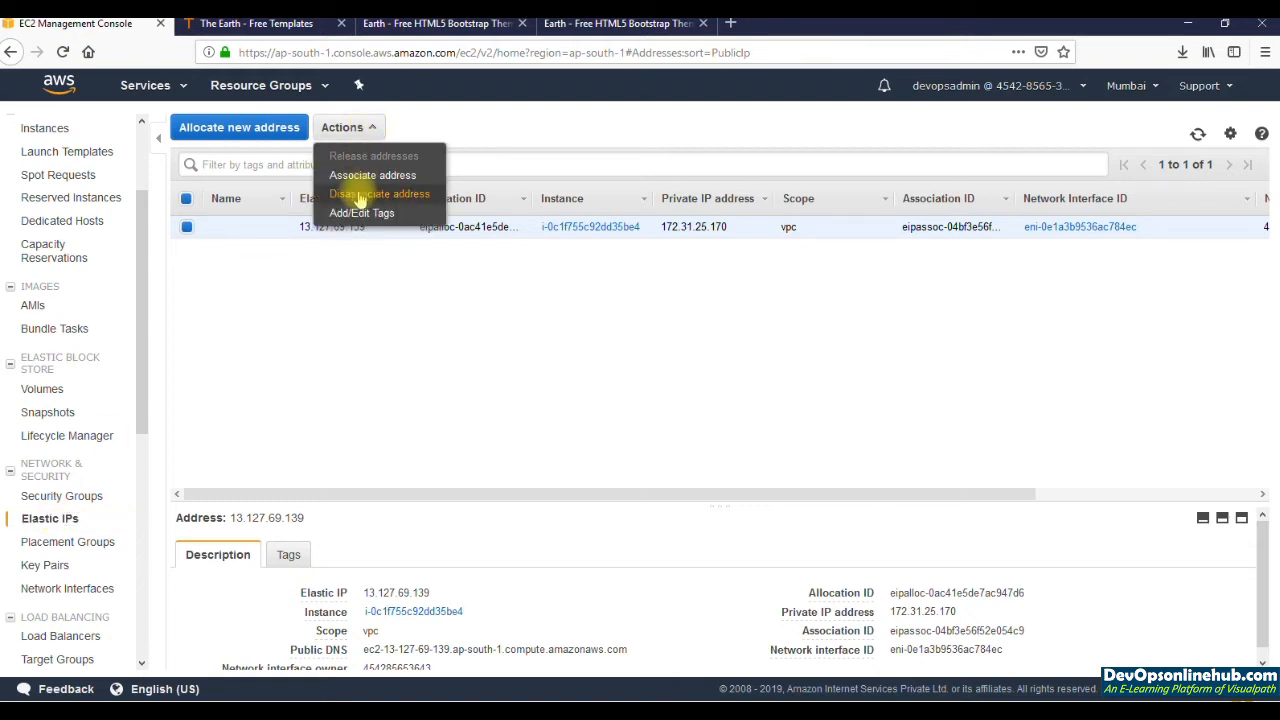
click(360, 196)
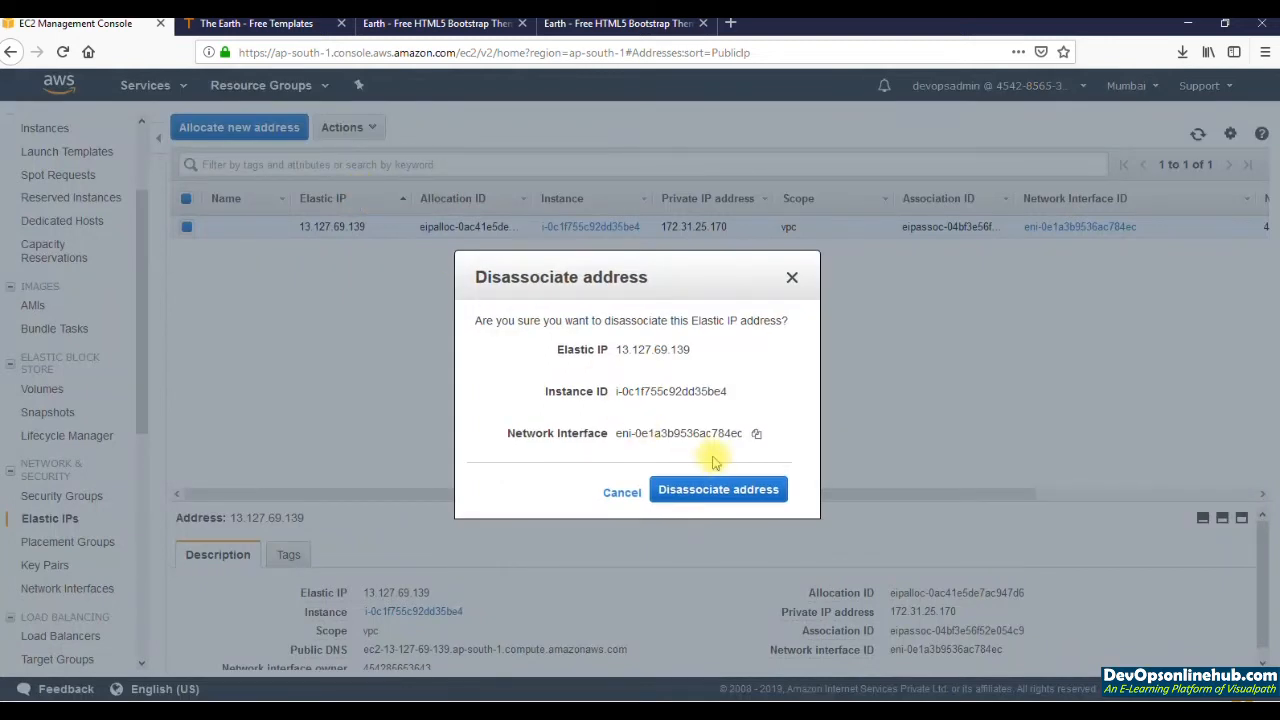
click(722, 491)
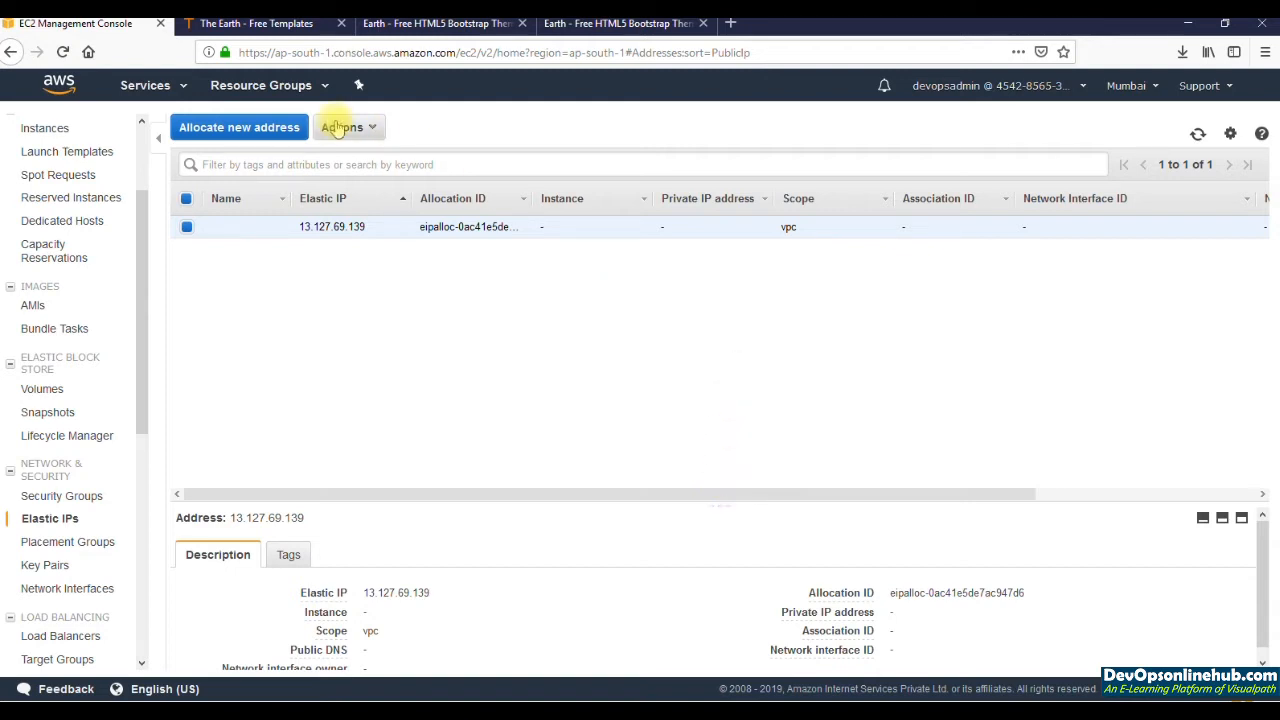
Step: Release the disassociated Elastic IP address from the account
click(338, 127)
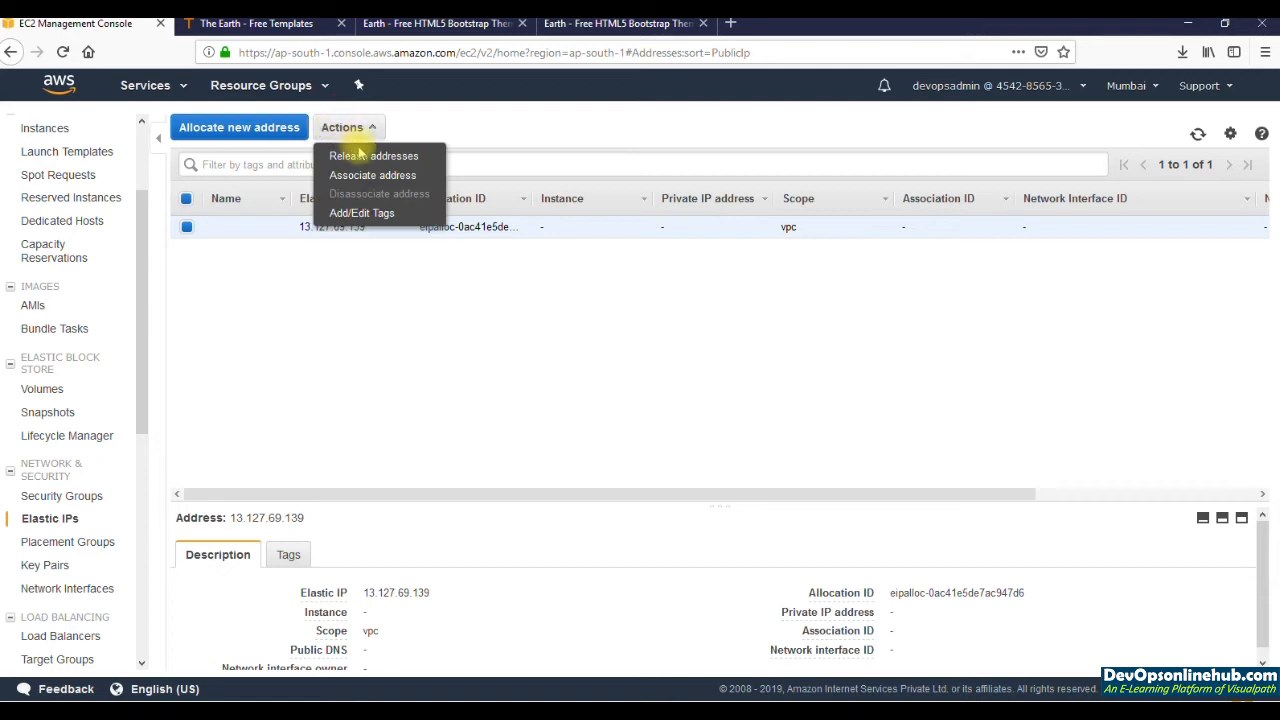
click(365, 157)
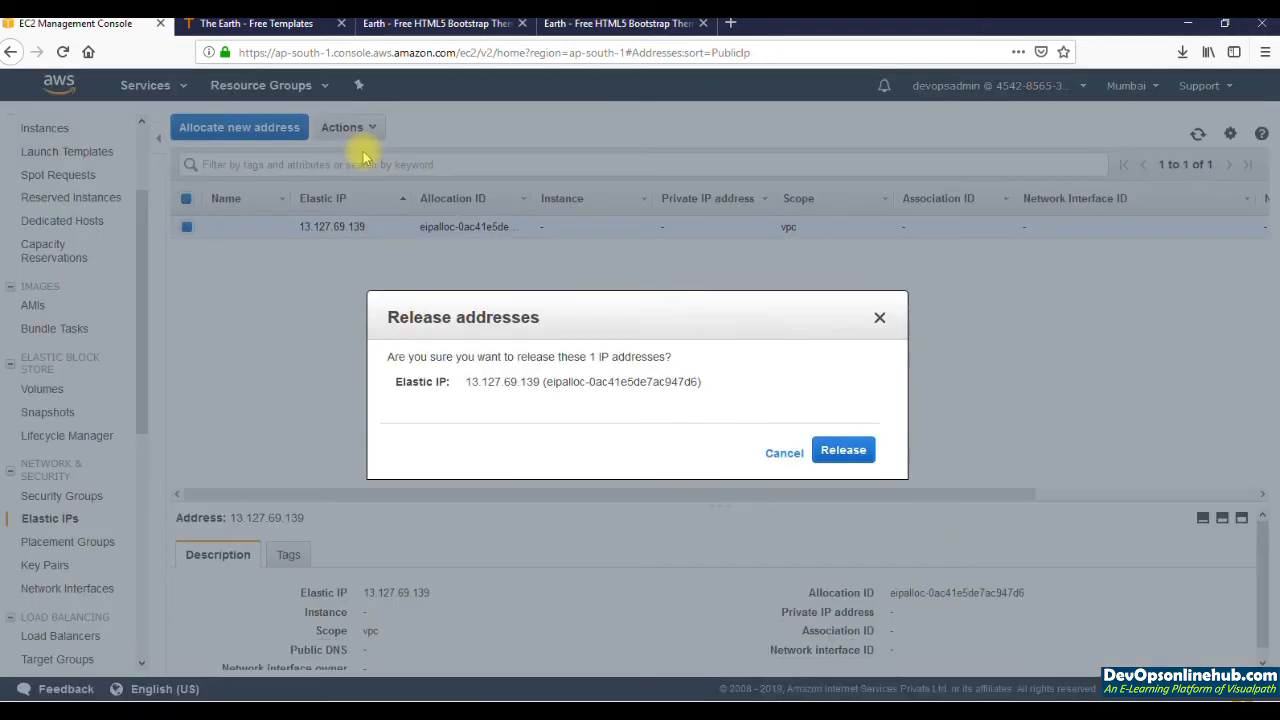
click(843, 451)
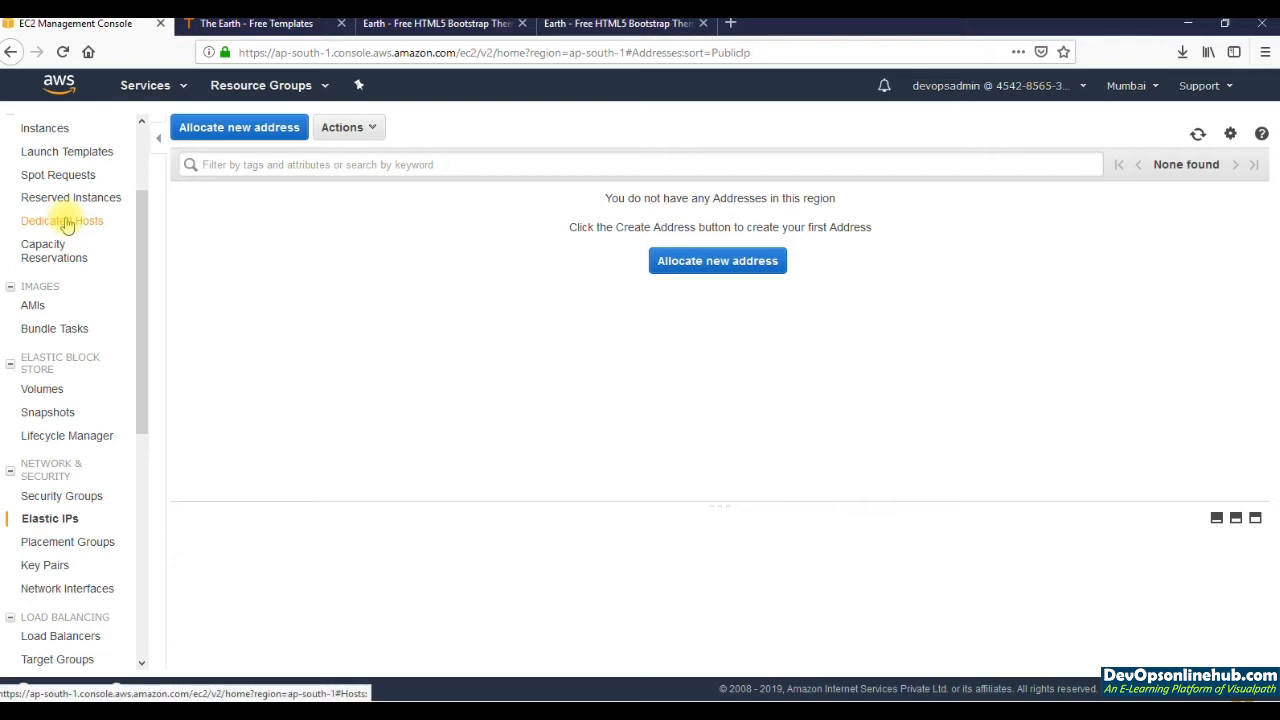
Step: Go back to the instances list and examine the public and private IP addresses of Earth-web01
scroll(65, 225, up, 2)
click(56, 236)
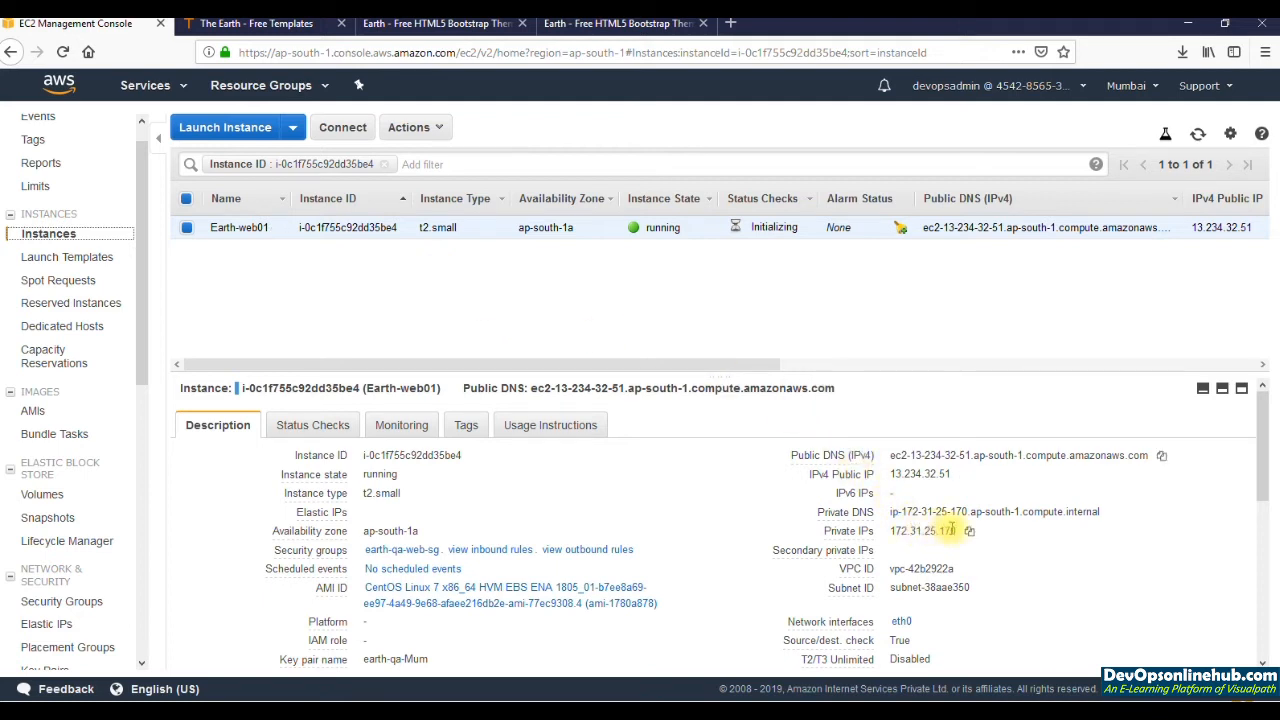
click(969, 533)
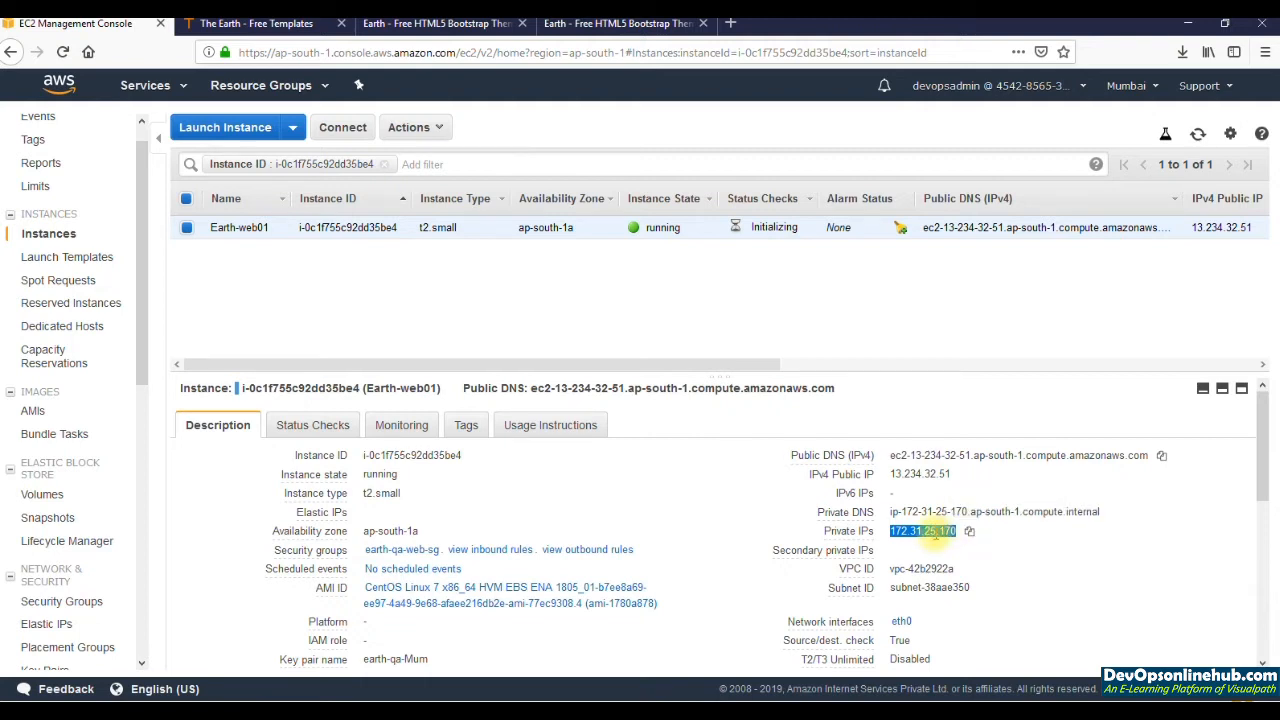
click(888, 350)
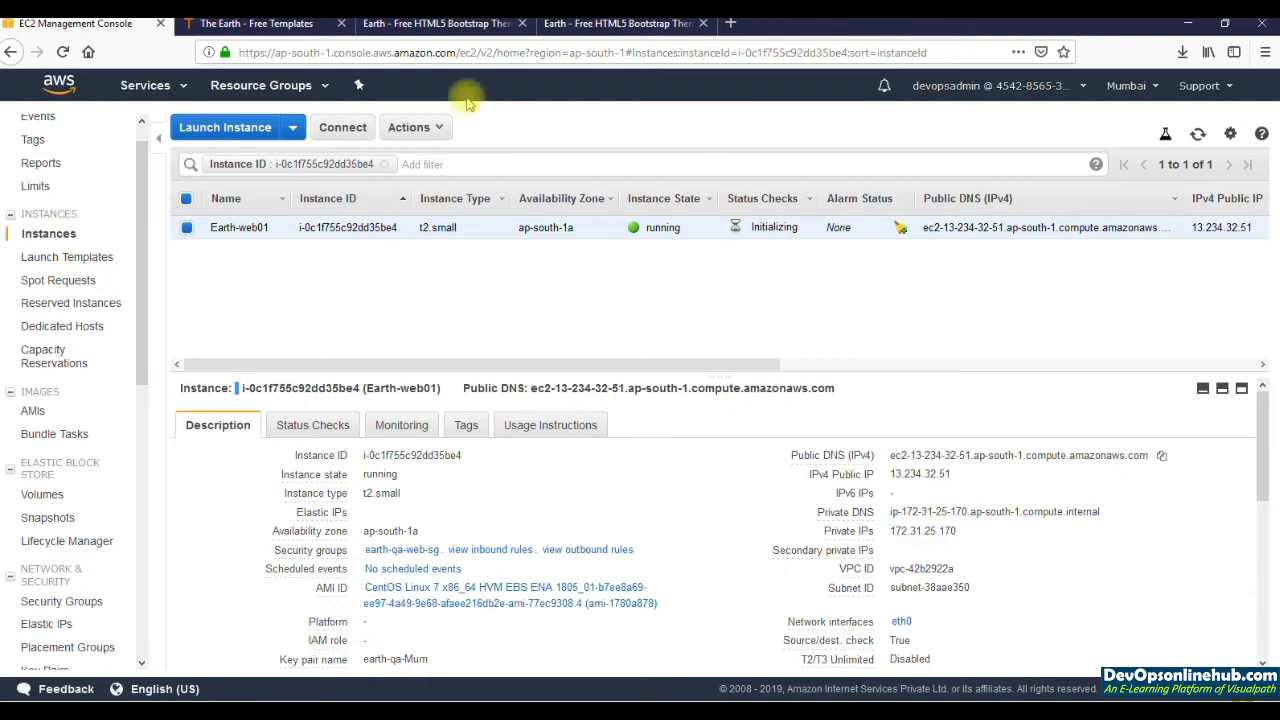
Step: Start launching a new instance, search the AWS Marketplace images for centos, and choose CentOS 7 (x86_64) - with Updates HVM
click(245, 137)
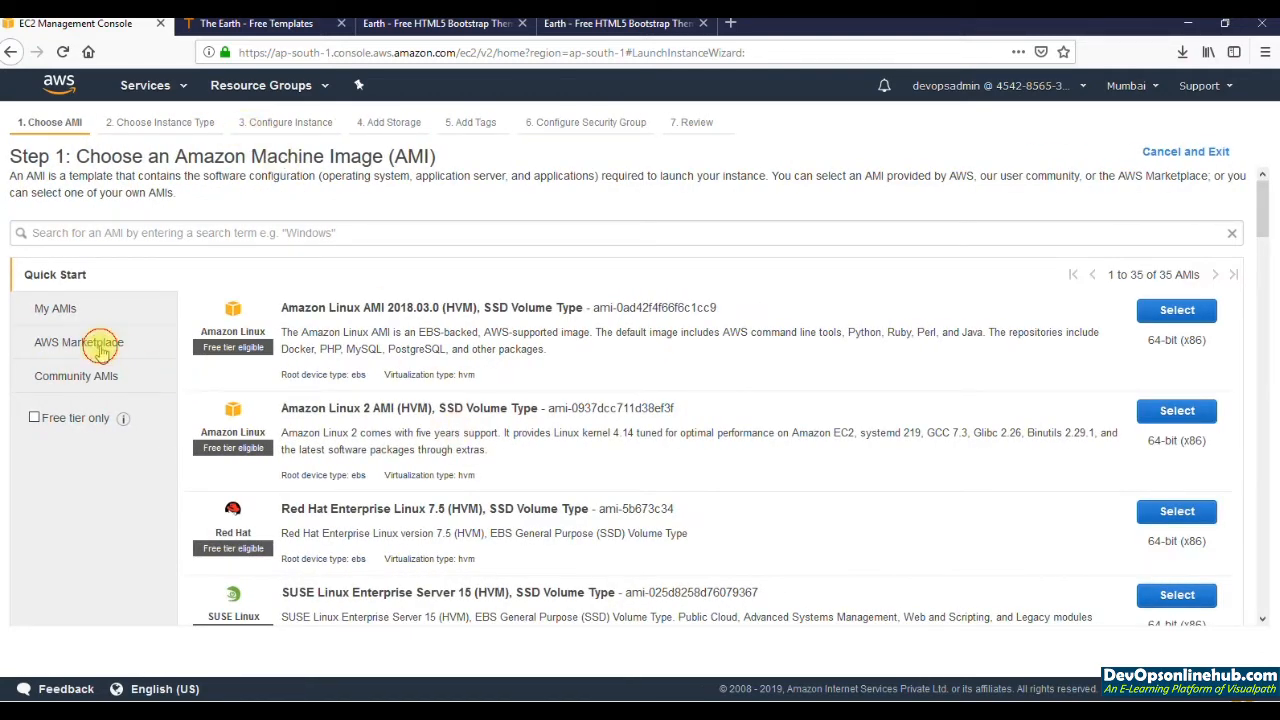
click(102, 346)
click(381, 235)
text(cento)
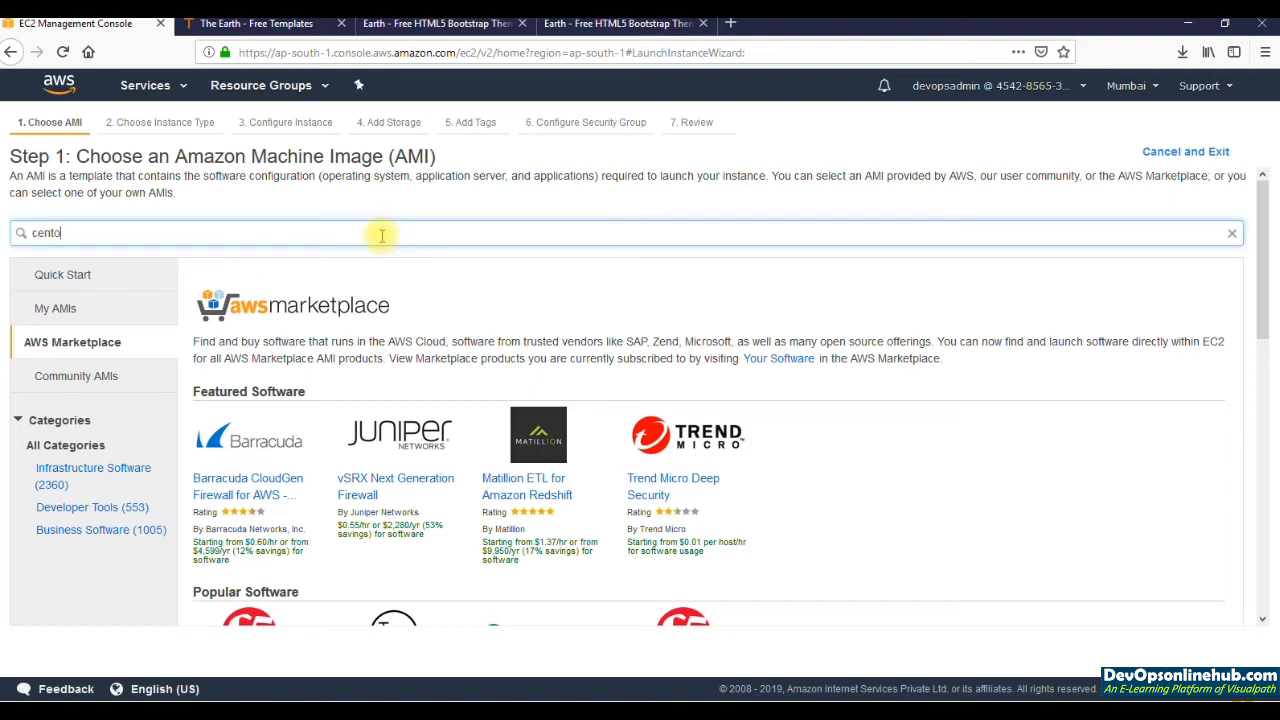
text(s)
key(Return)
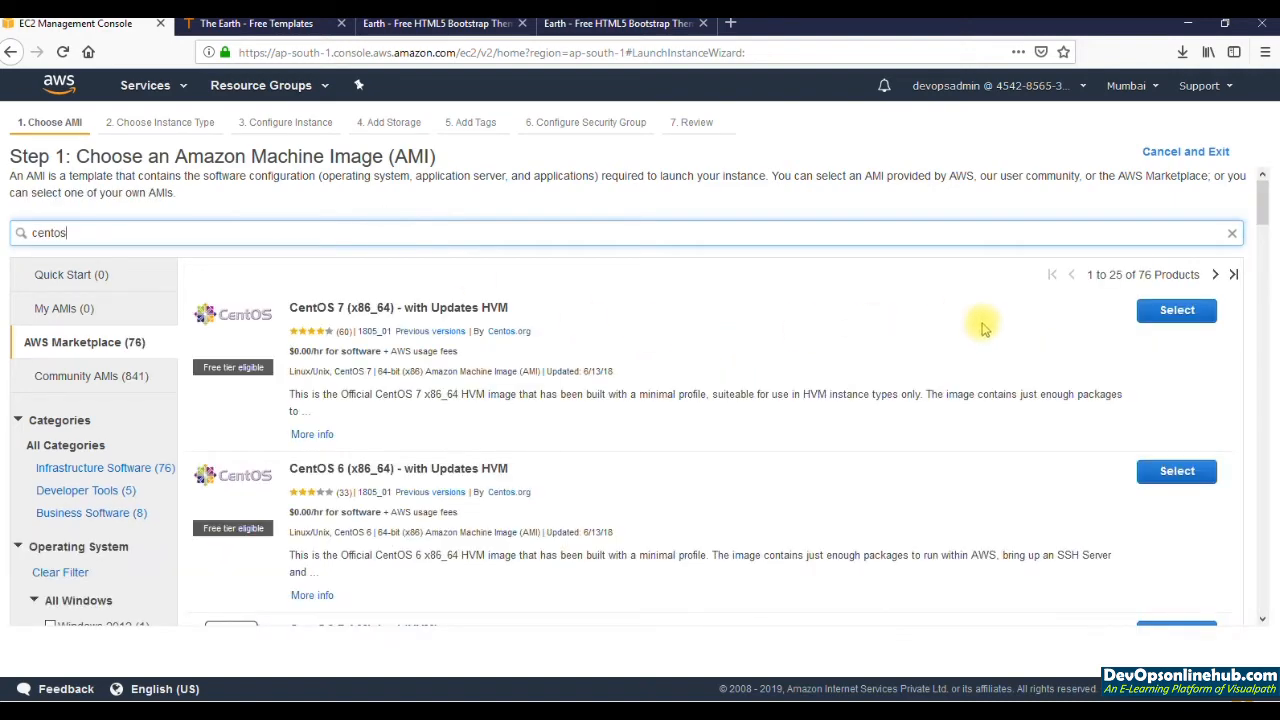
click(1177, 311)
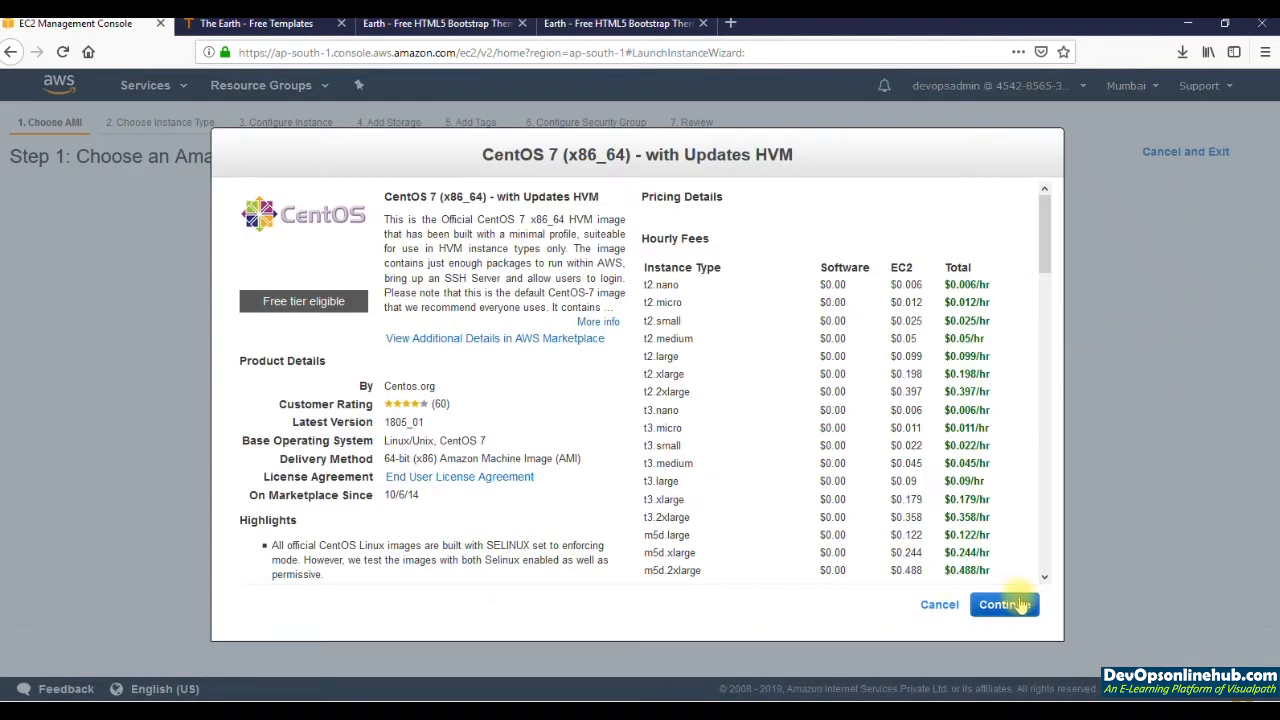
click(1015, 604)
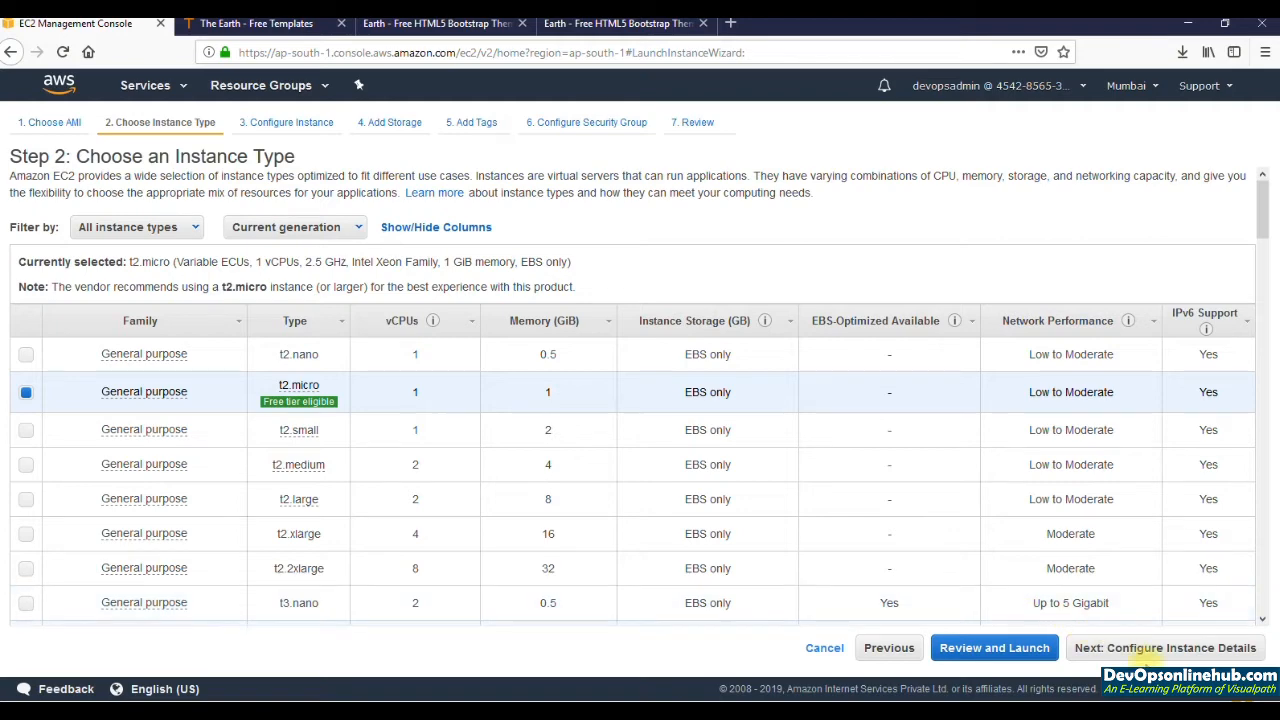
Step: Keep t2.micro with the default instance details and storage, and add a Name tag with the value "connection test"
click(1145, 652)
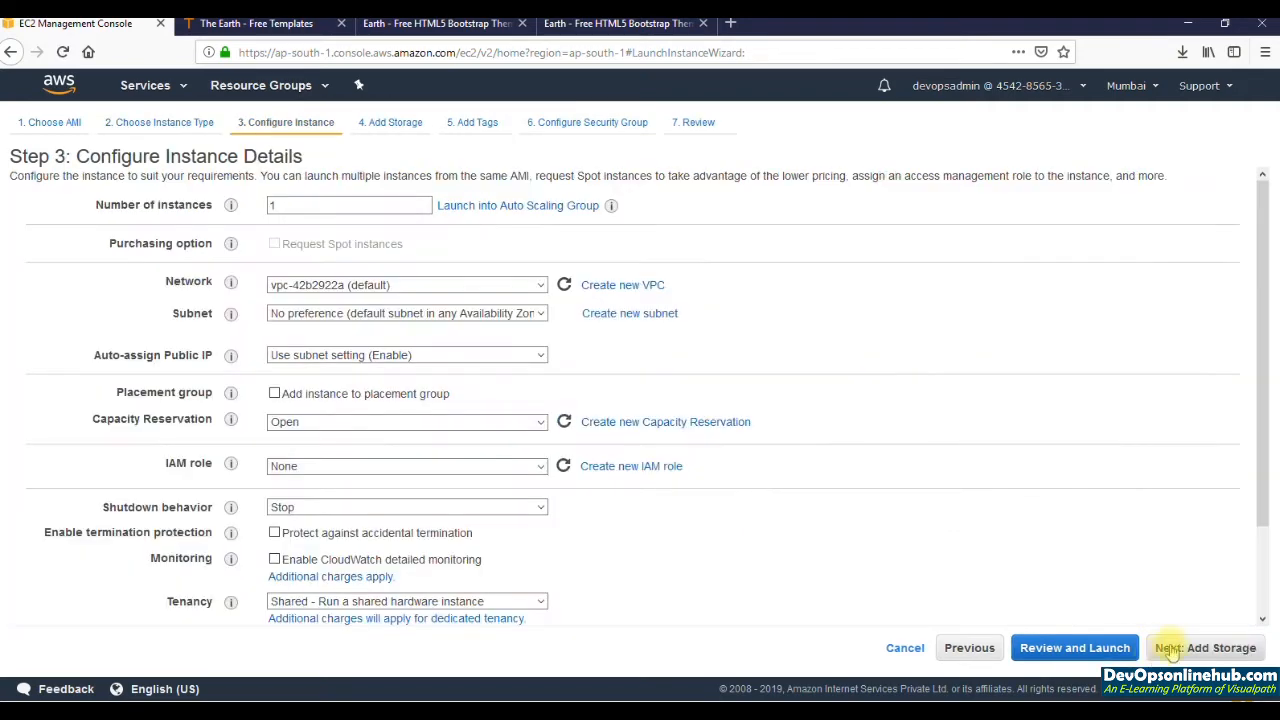
click(1200, 647)
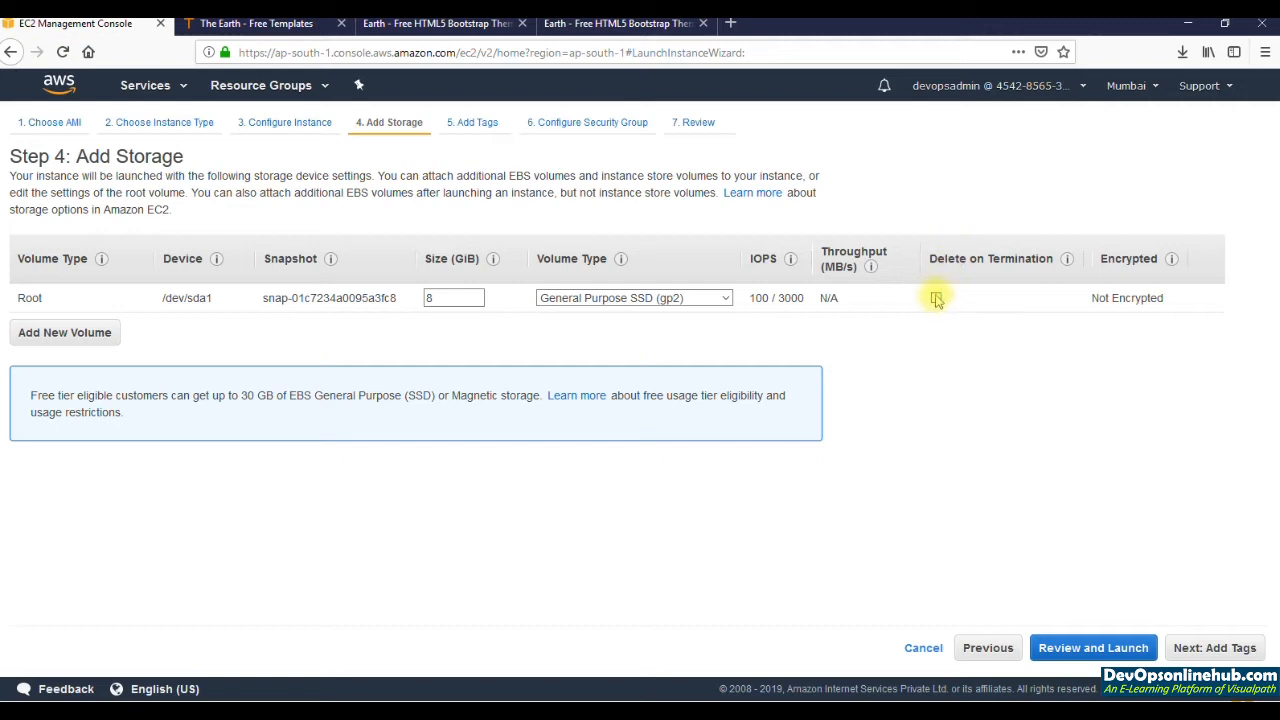
click(1211, 648)
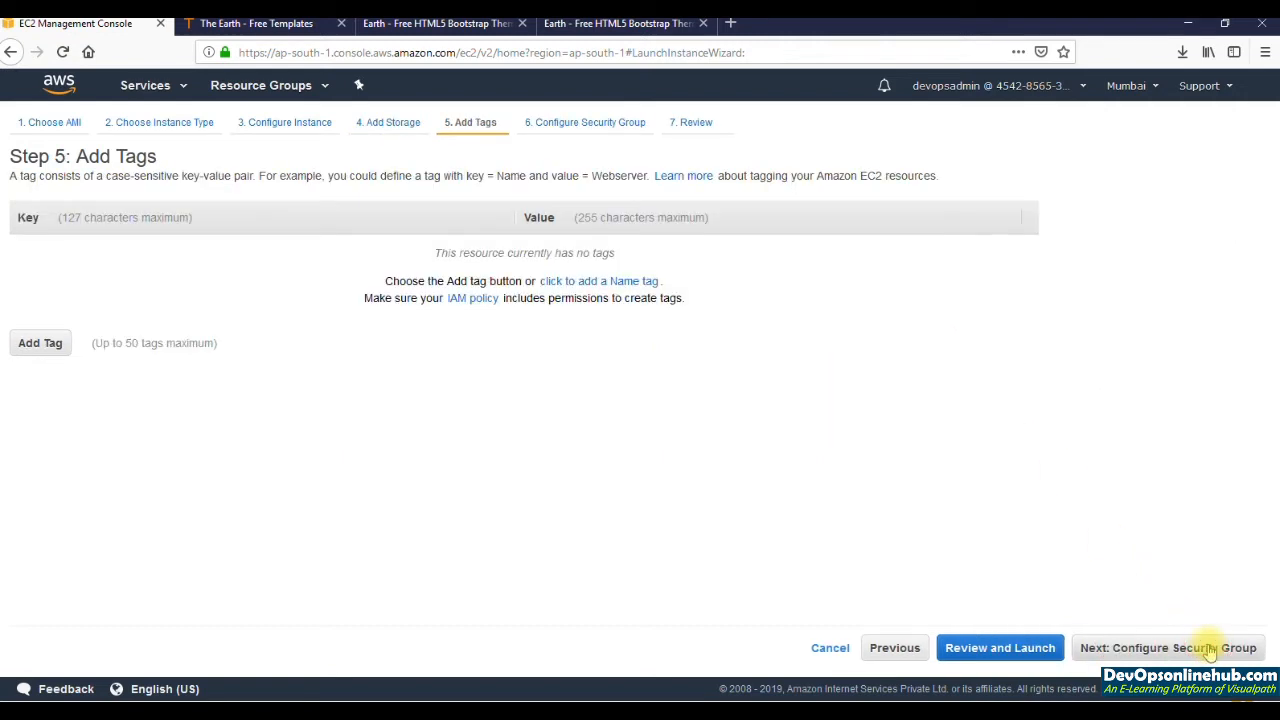
click(40, 340)
text(Name)
key(Tab)
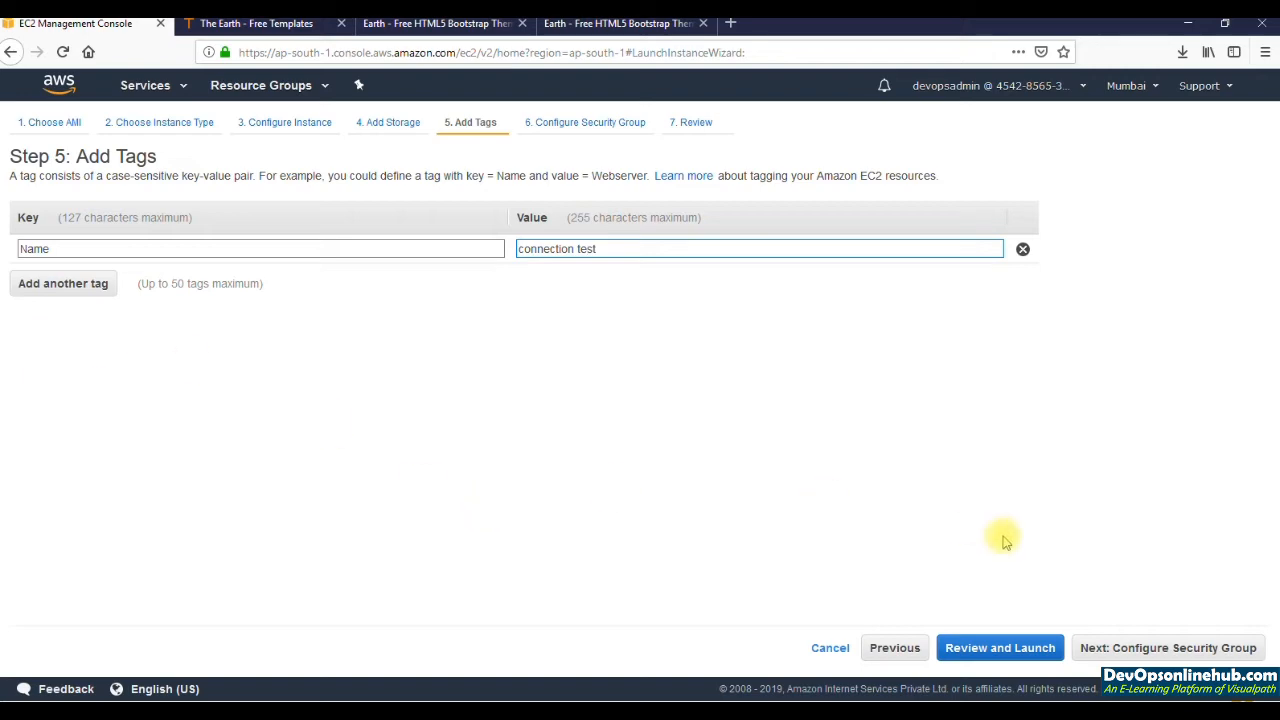
Step: Set the new security group's name and description to conntest-sg and restrict its SSH rule's source to My IP
click(1145, 650)
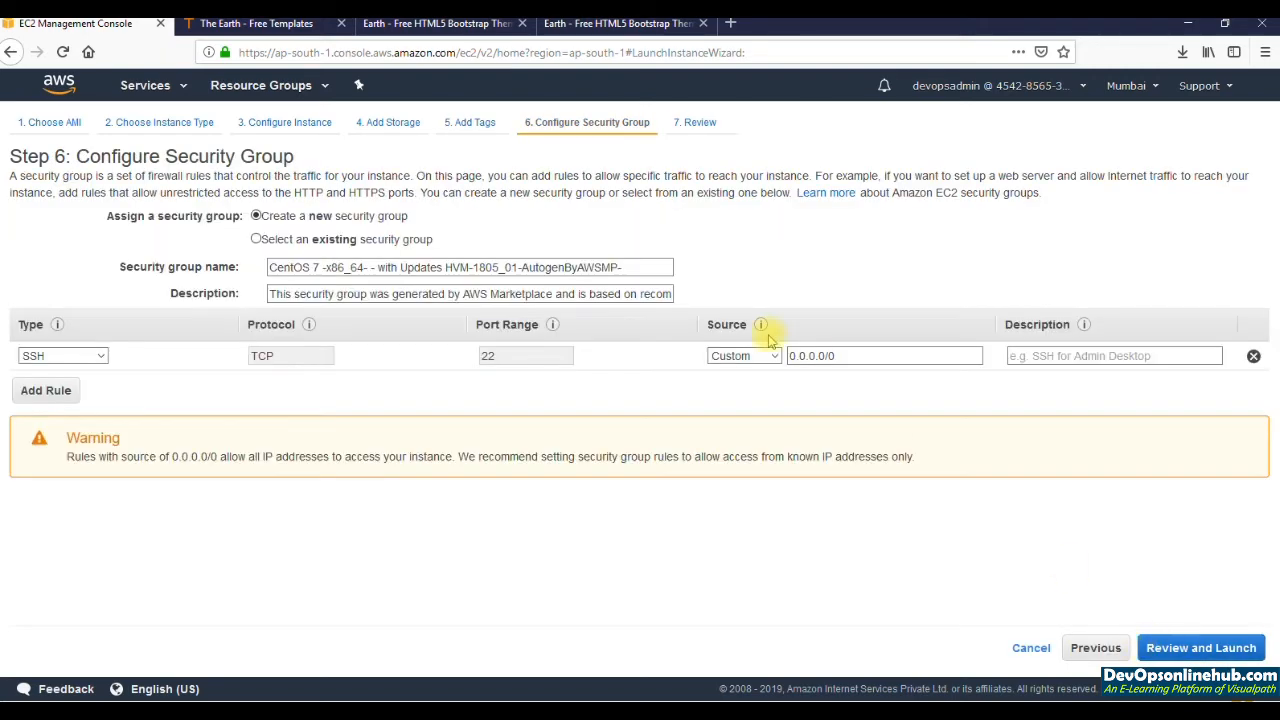
triple_click(569, 262)
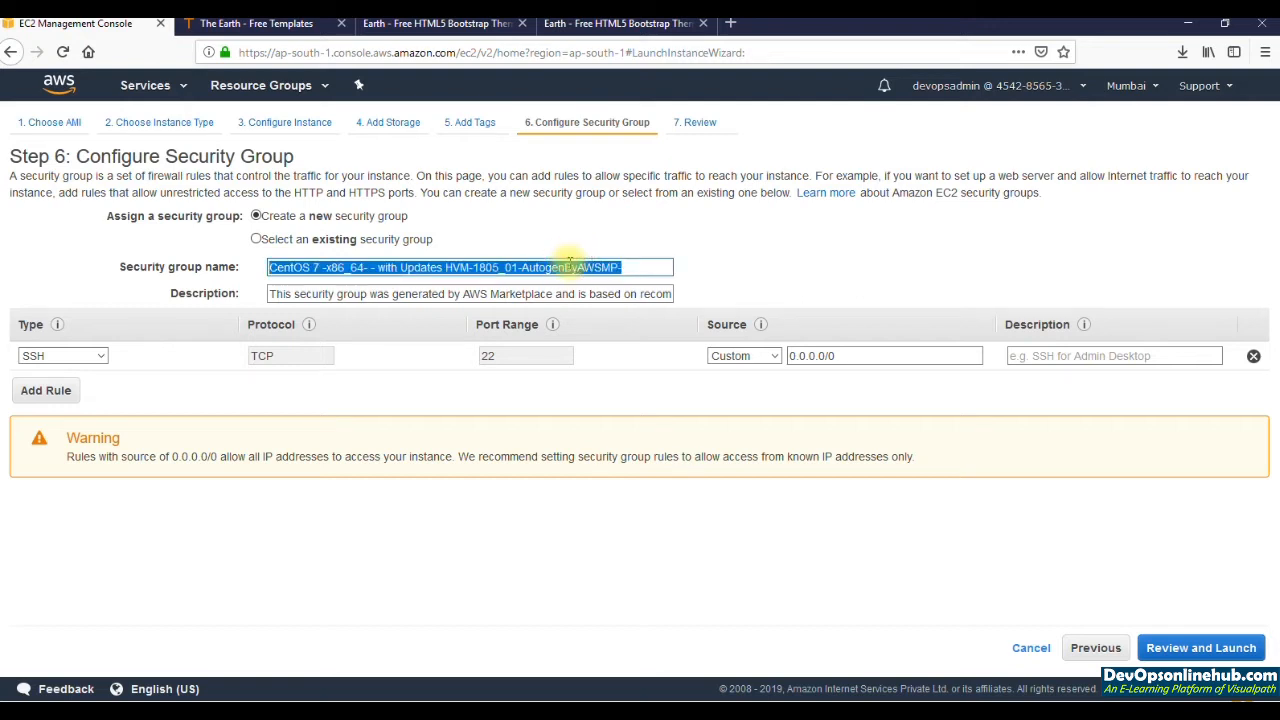
text(conntes)
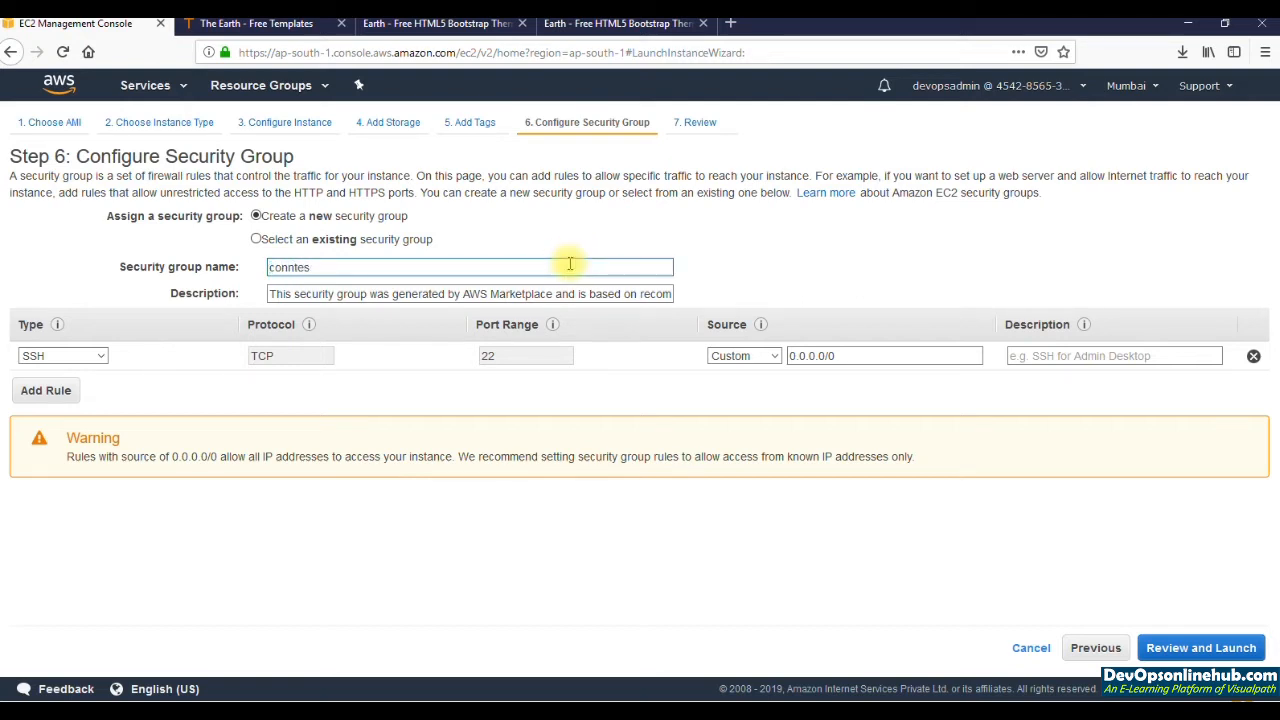
text(t)
triple_click(569, 263)
click(569, 263)
text(-sg)
triple_click(569, 263)
key(Tab)
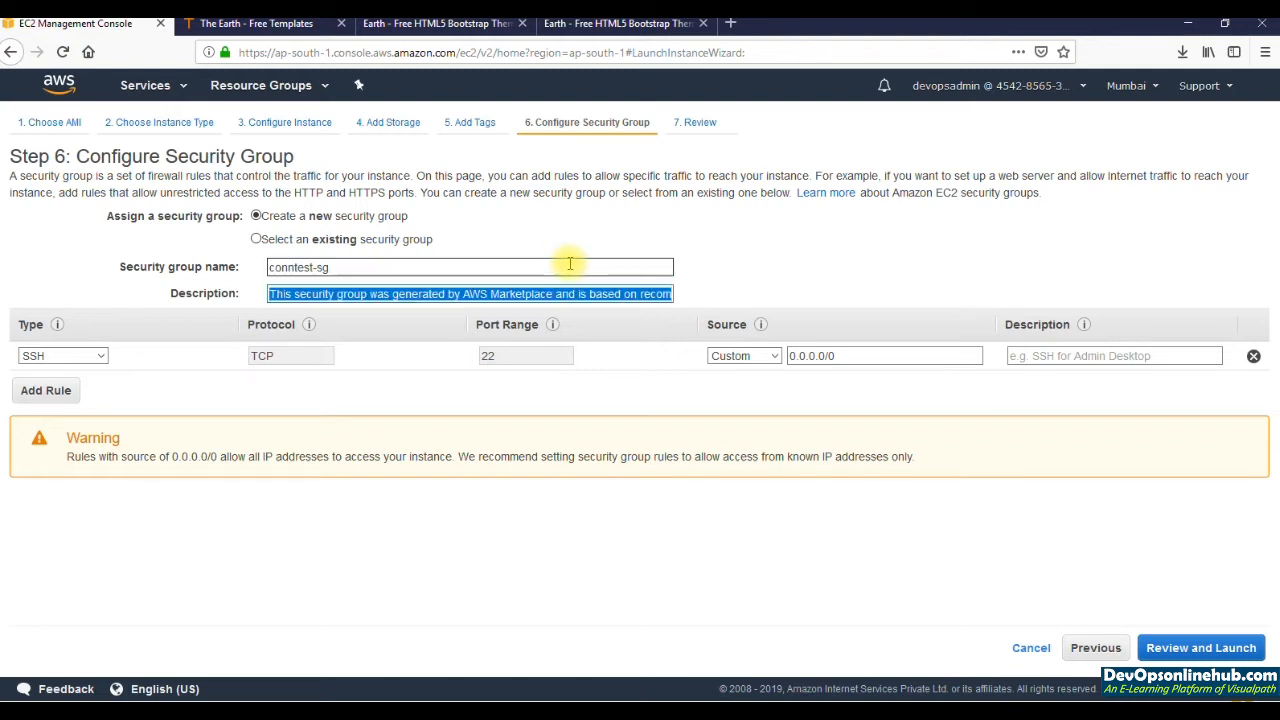
key(ctrl+v)
click(740, 357)
click(735, 408)
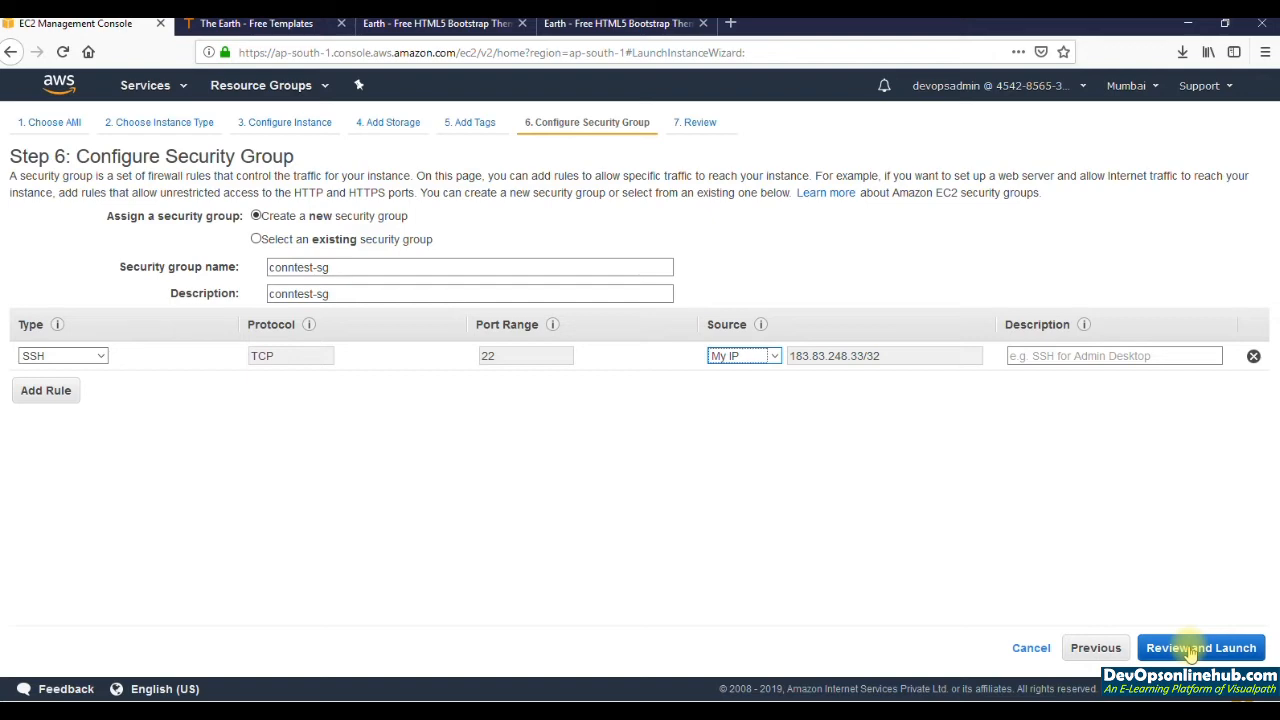
Step: Launch the instance with the existing key pair earth-qa-Mum, acknowledging access to its private key file
click(1192, 650)
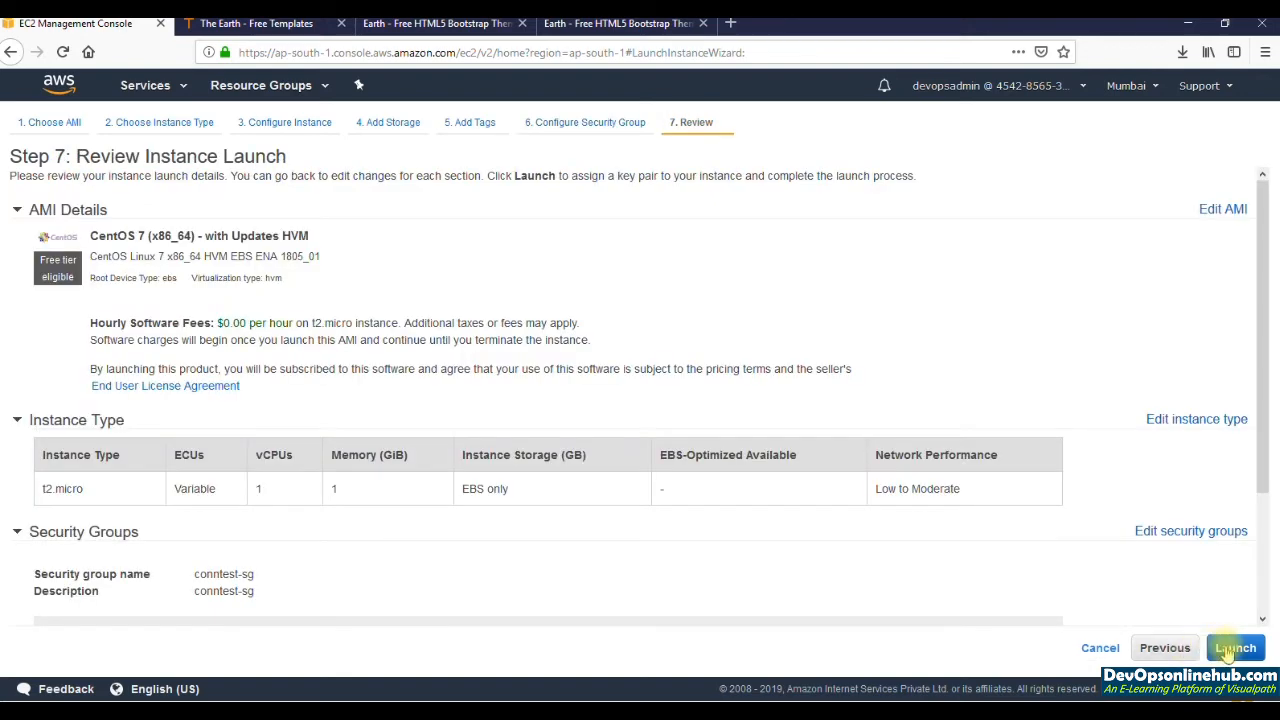
click(1234, 647)
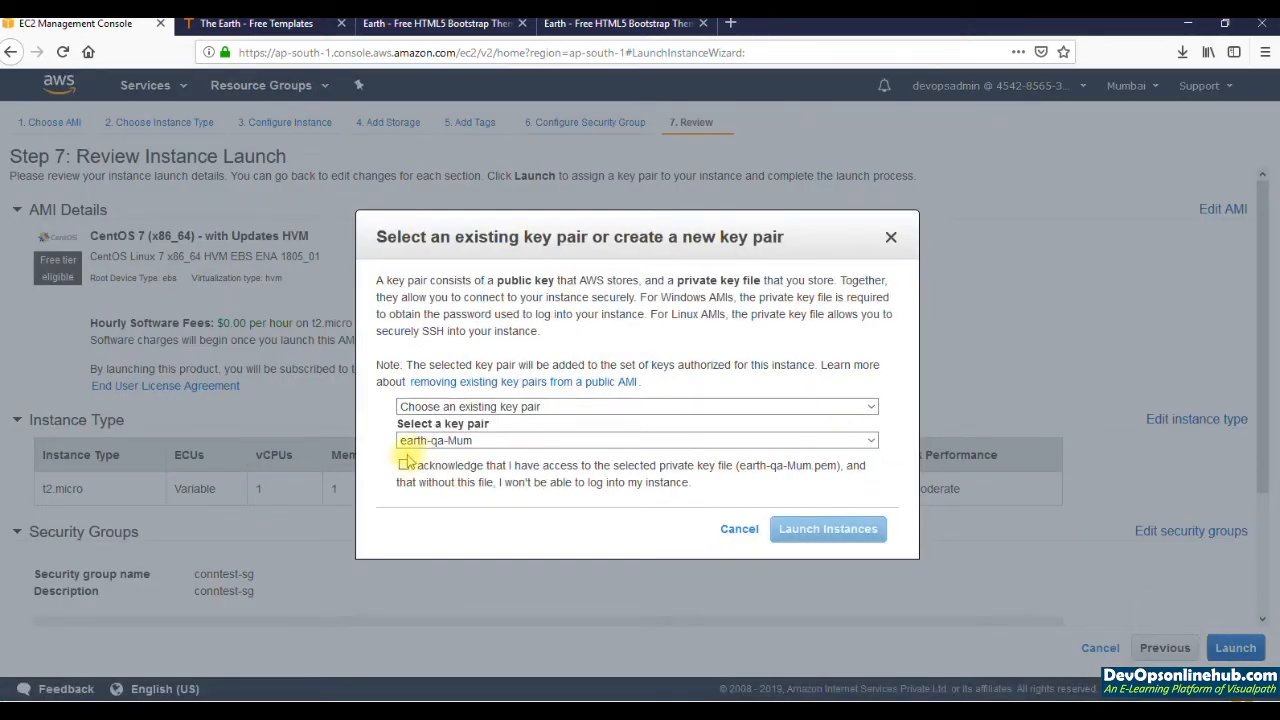
click(404, 465)
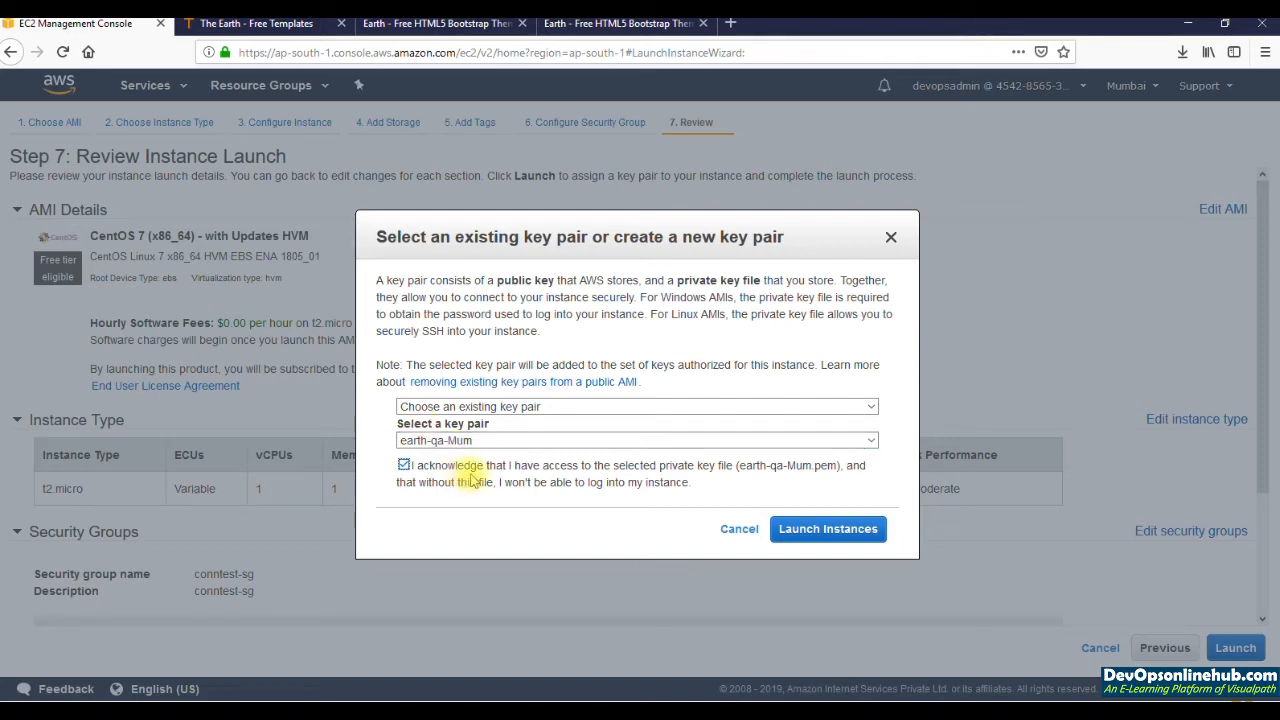
click(811, 528)
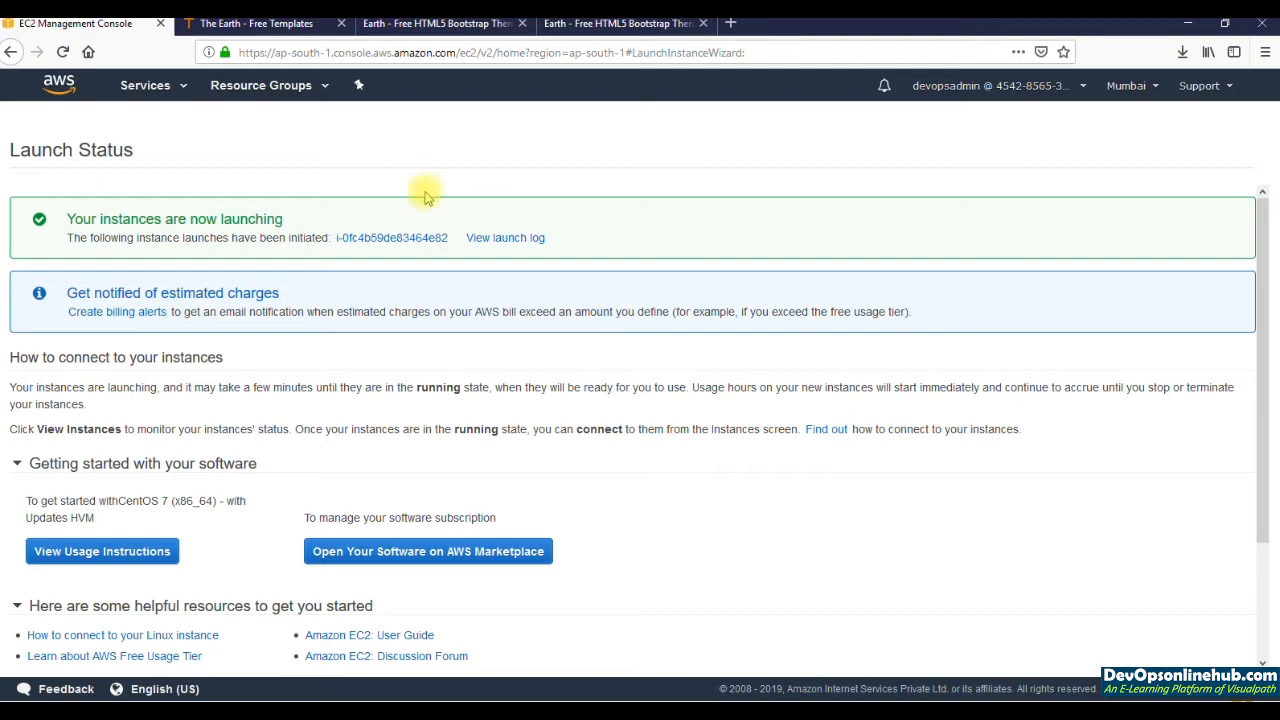
Step: Open the launched instance in the instances list, clear the filter, and examine it alongside Earth-web01
click(376, 240)
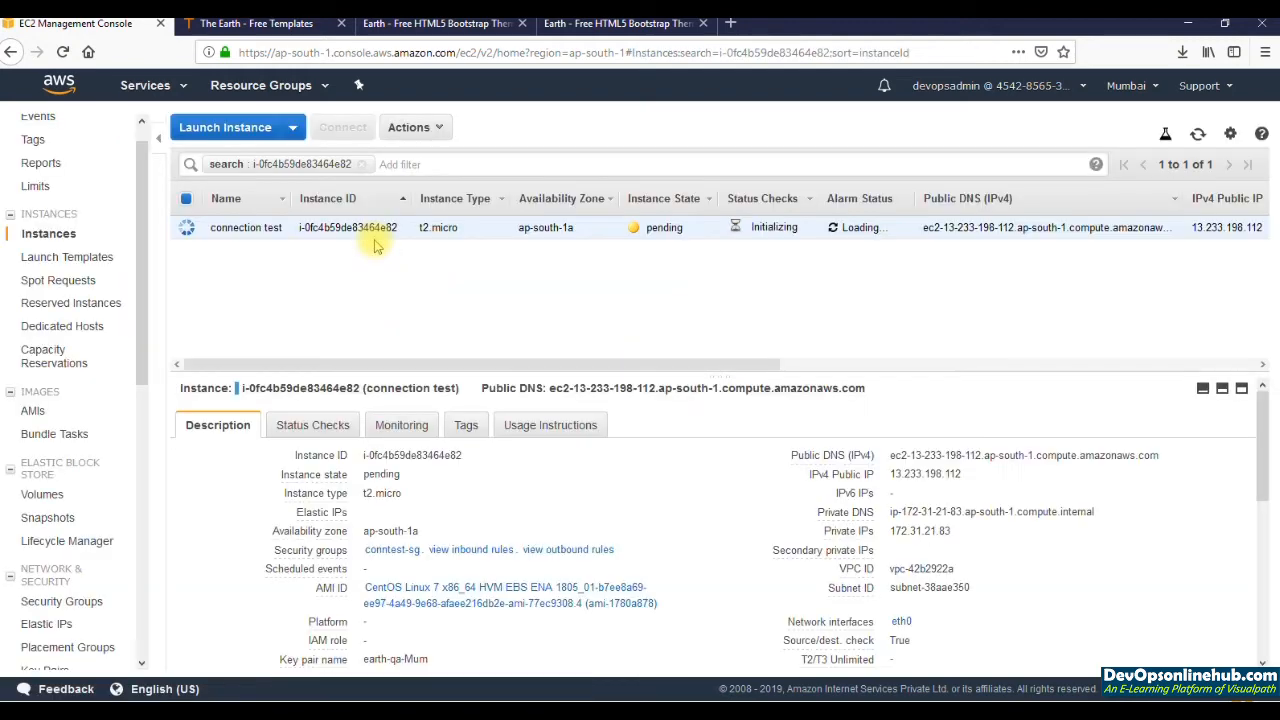
click(362, 164)
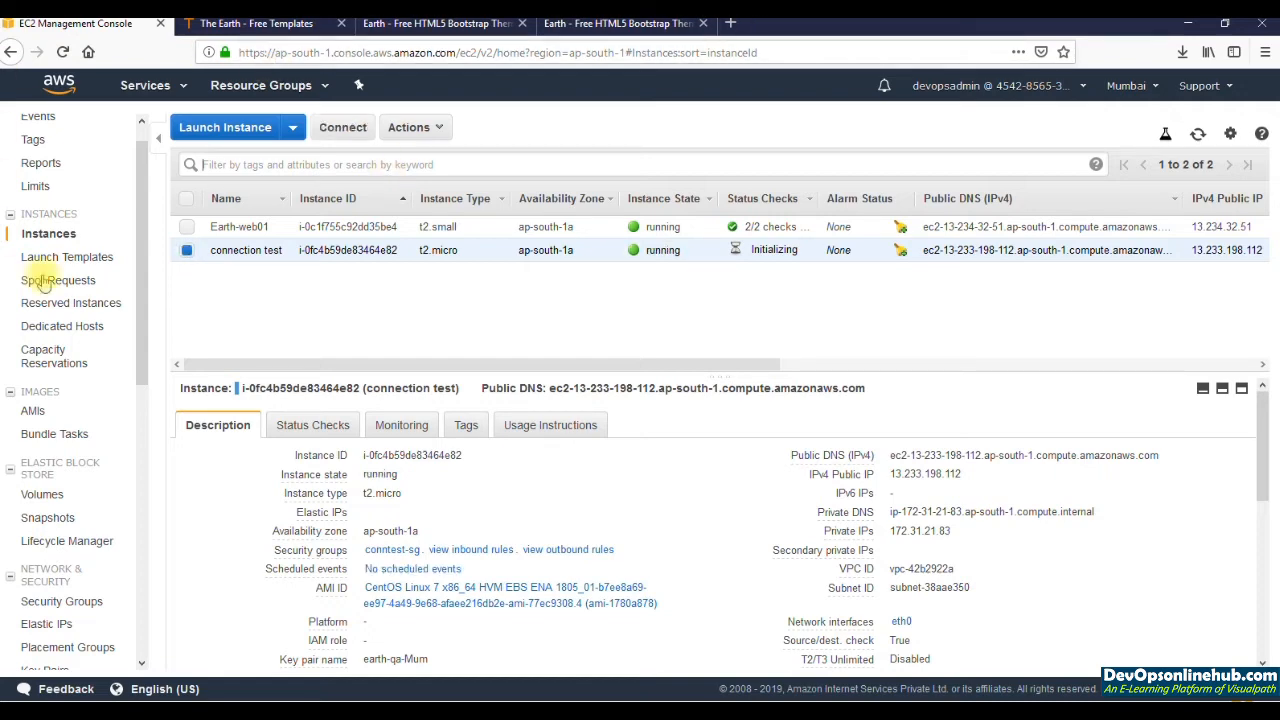
click(221, 227)
drag(213, 227, 283, 240)
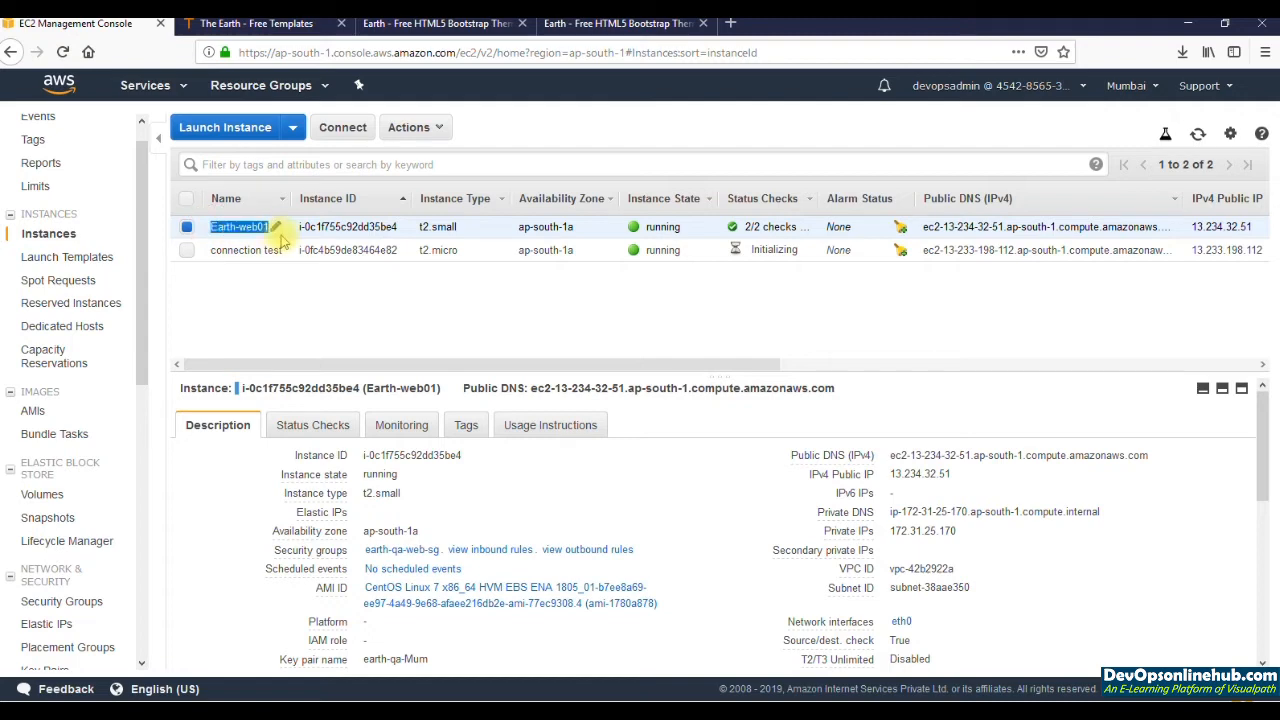
drag(282, 250, 212, 252)
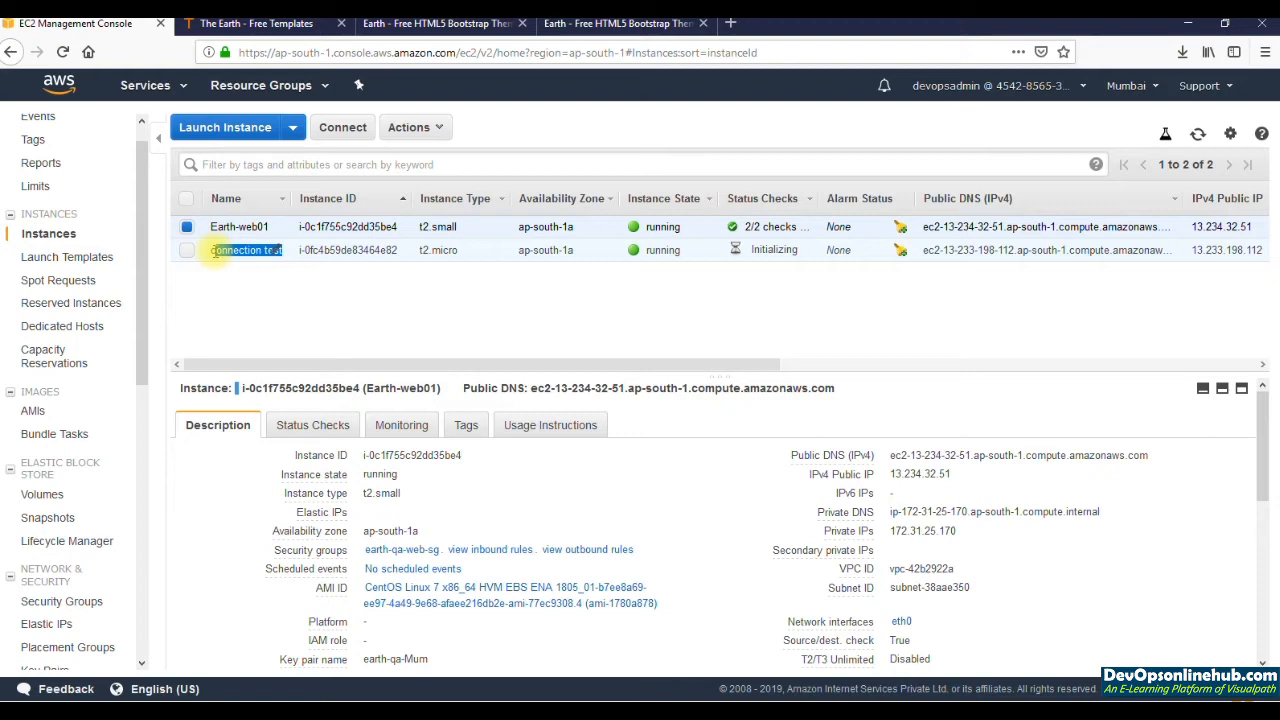
click(265, 289)
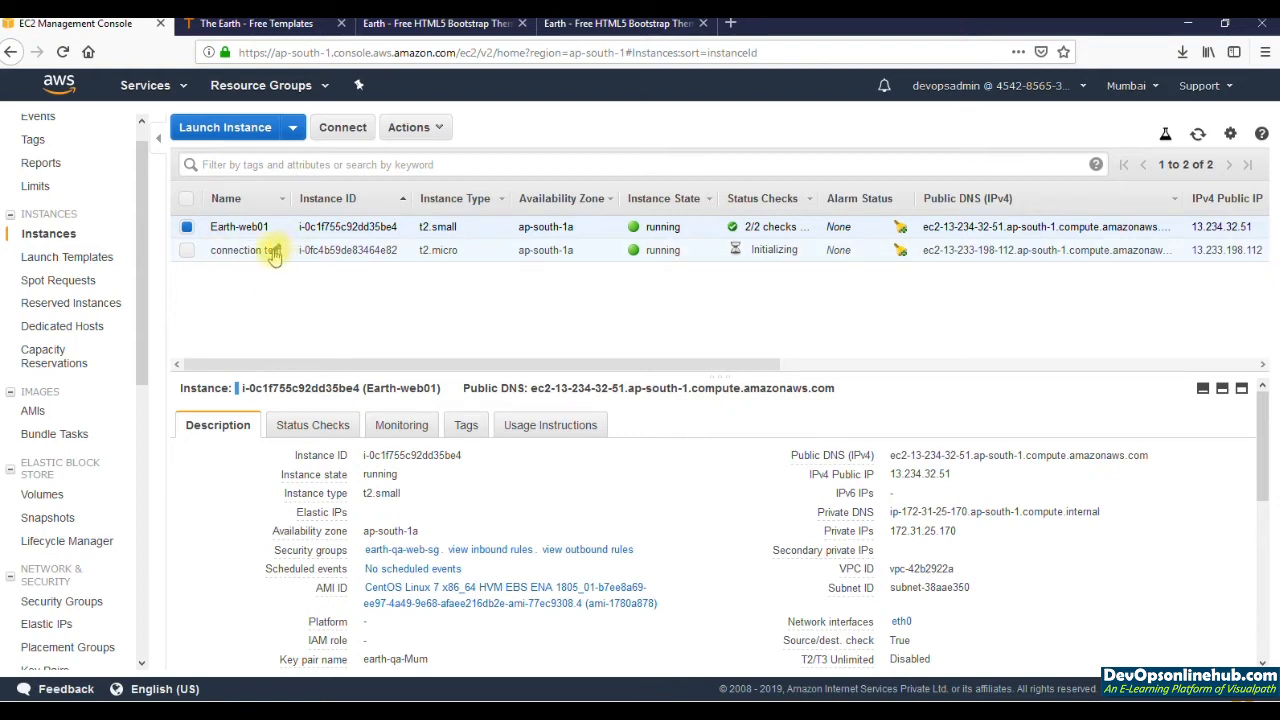
Step: Rename the connection test instance as mars
click(276, 250)
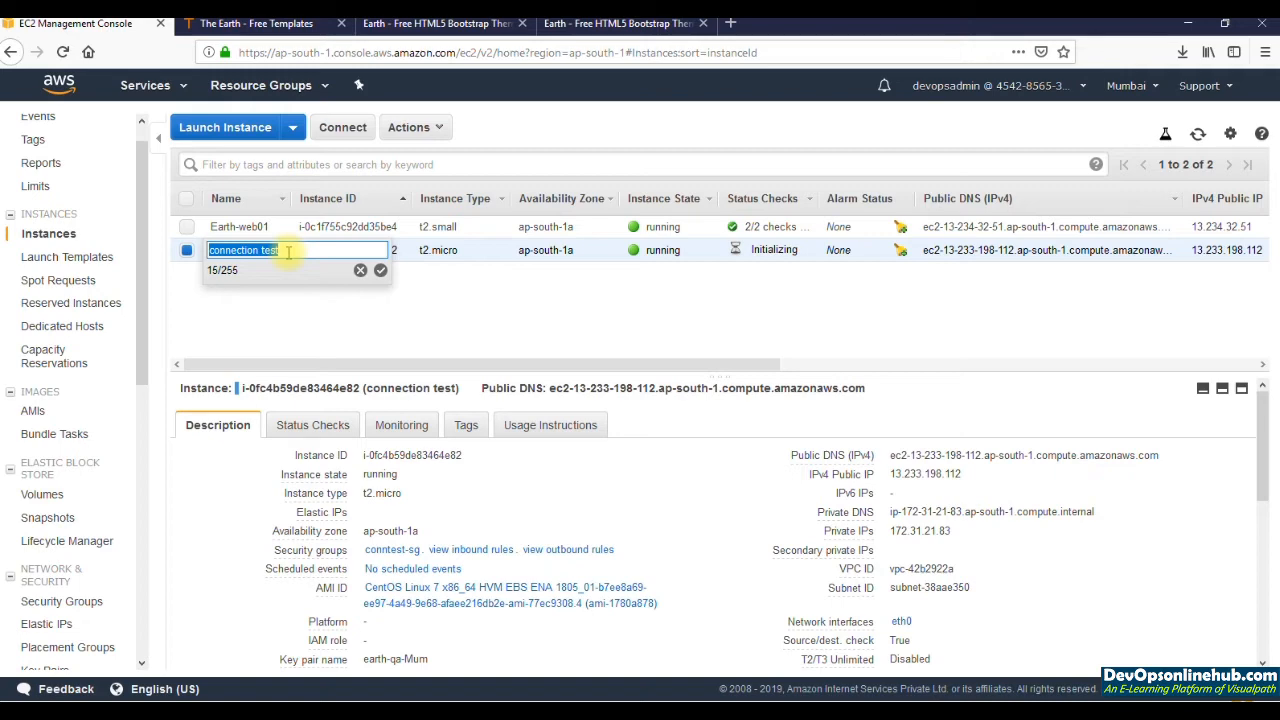
text(mars)
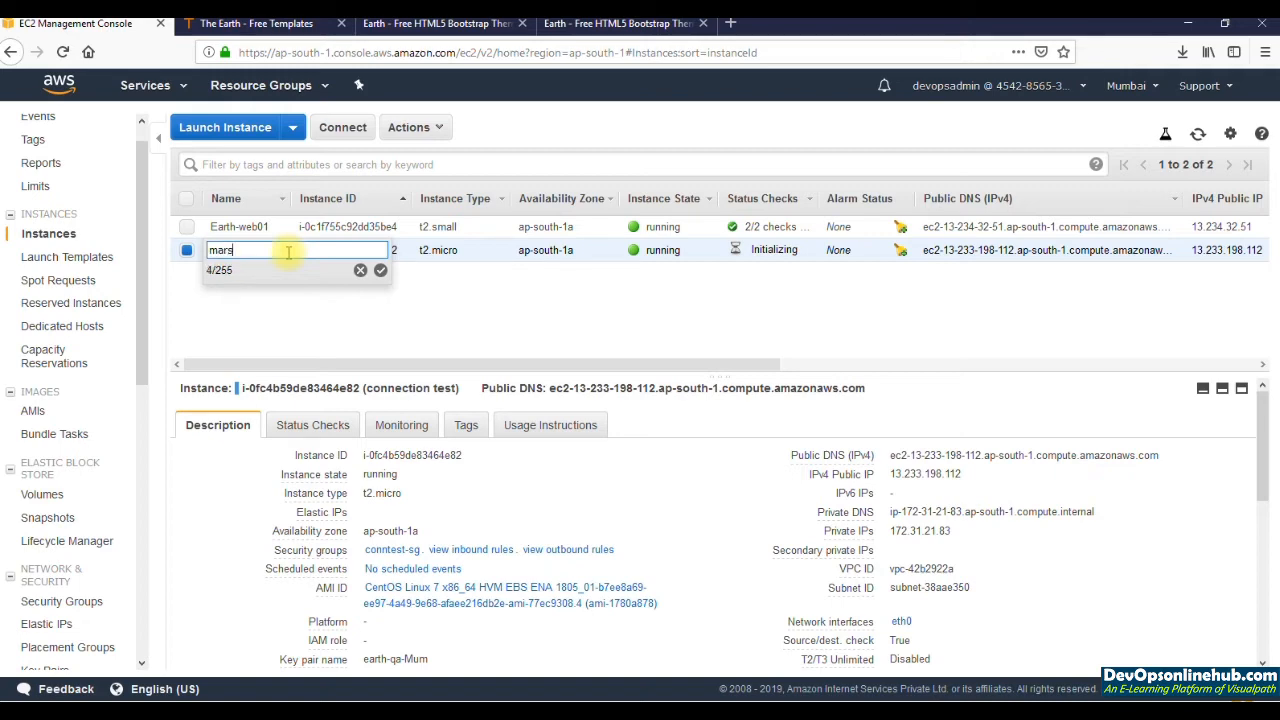
click(380, 270)
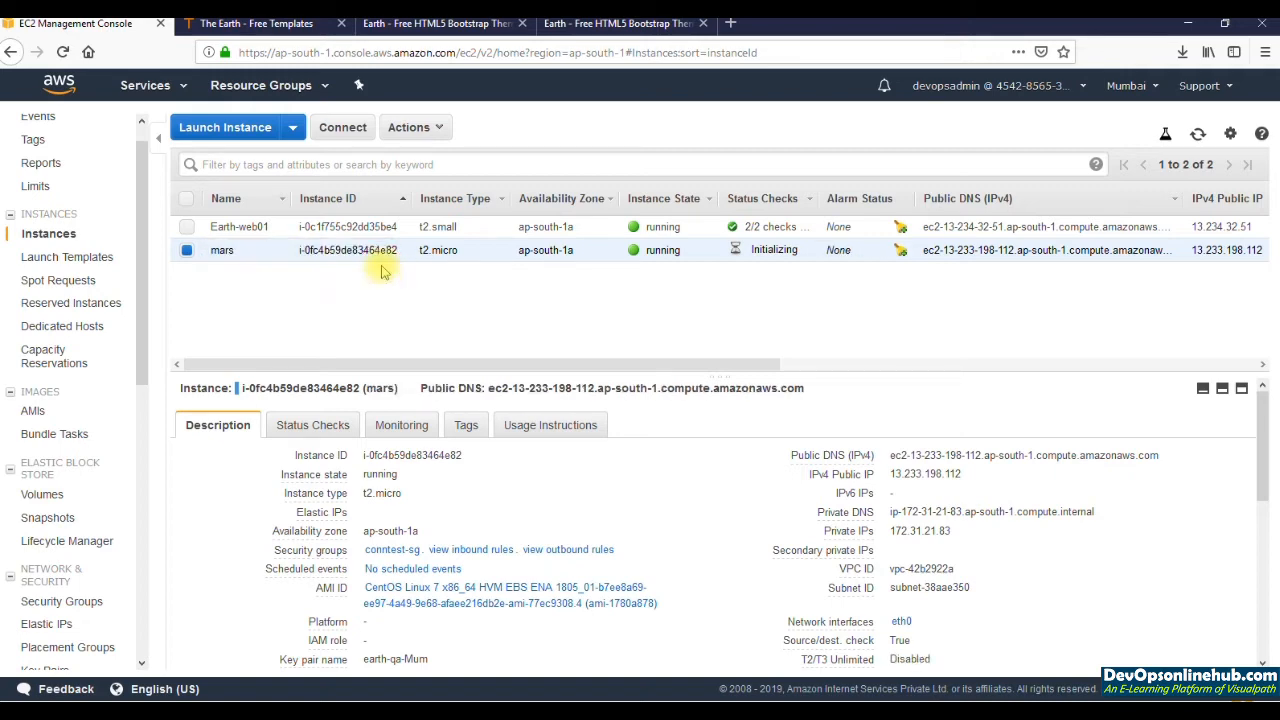
Step: Copy the IPv4 public IP of Earth-web01 and switch to the MINGW64 terminal
click(425, 227)
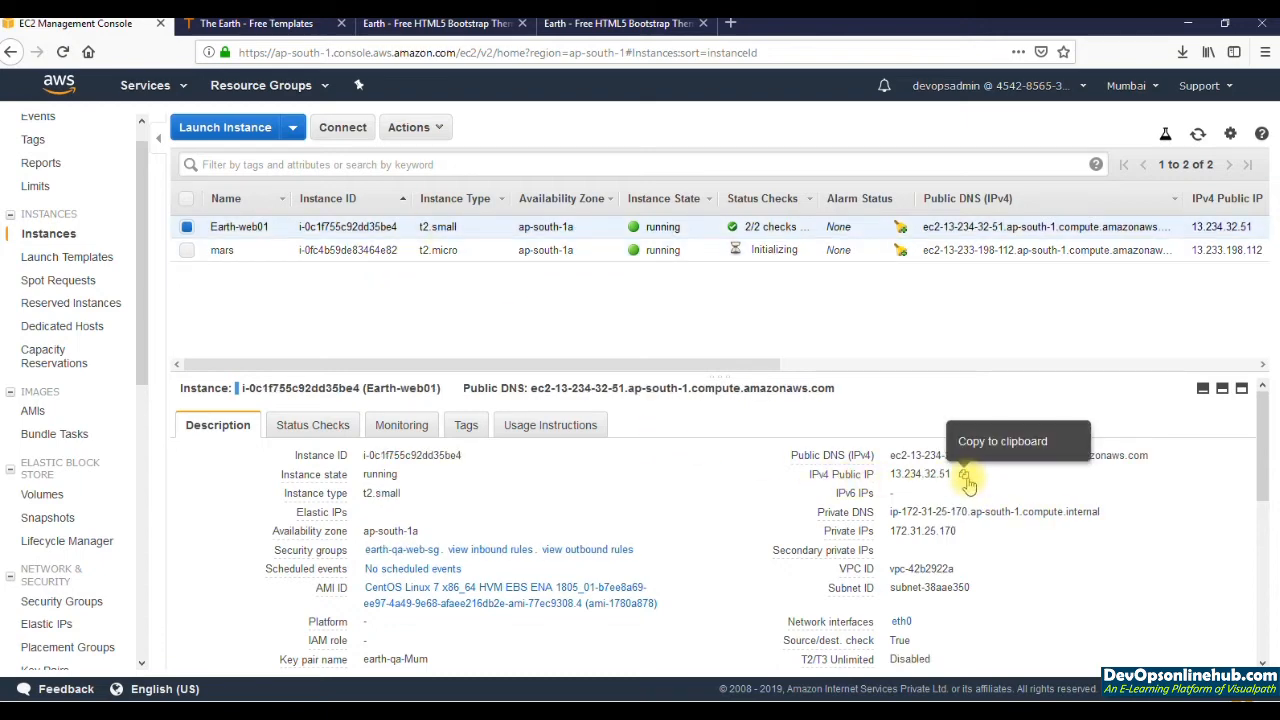
click(964, 477)
key(alt+Tab)
text(ssh -i DCow)
key(BackSpace)
key(BackSpace)
key(BackSpace)
text(ow)
key(Tab)
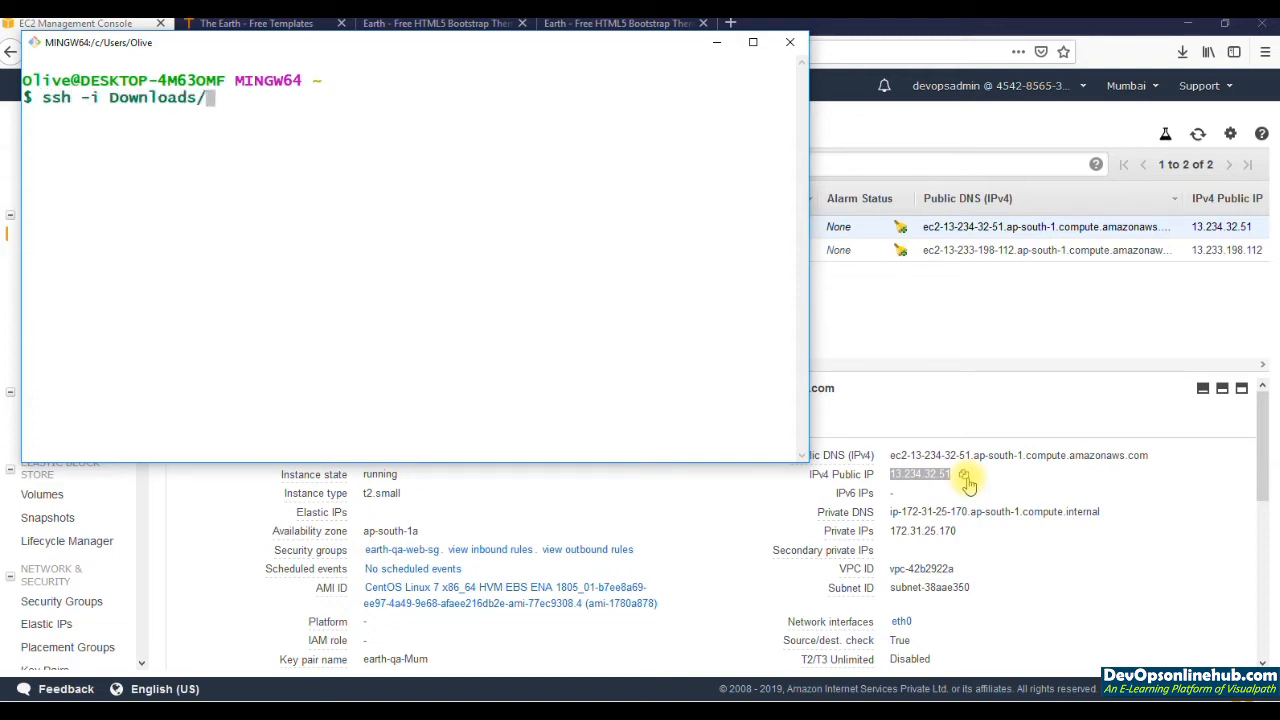
text(ea)
key(Tab)
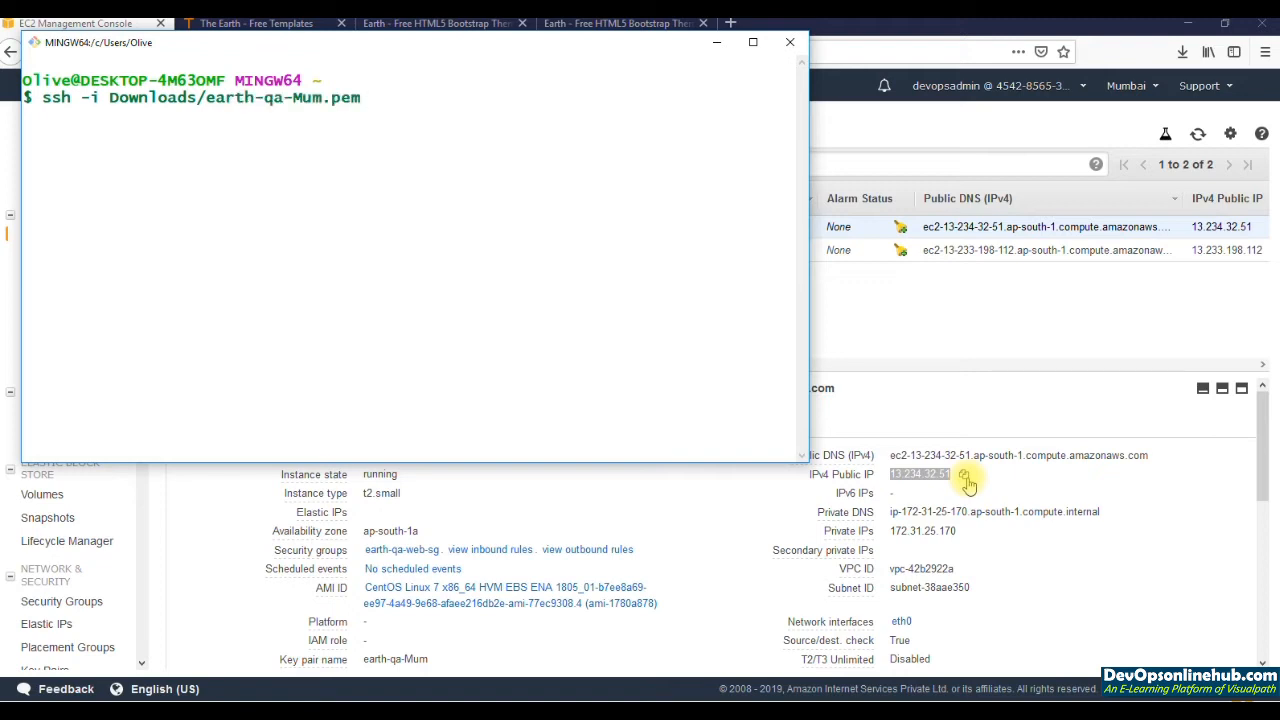
text(centos@)
key(shift+Insert)
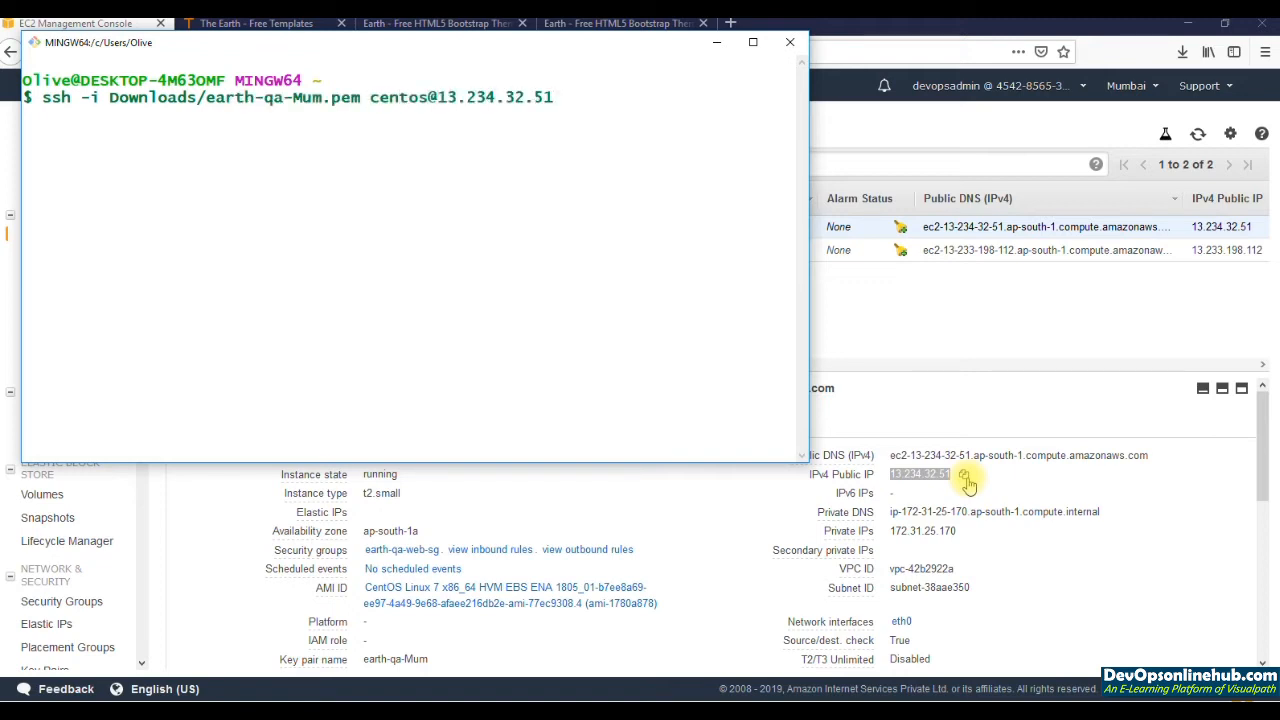
key(Return)
text(yes)
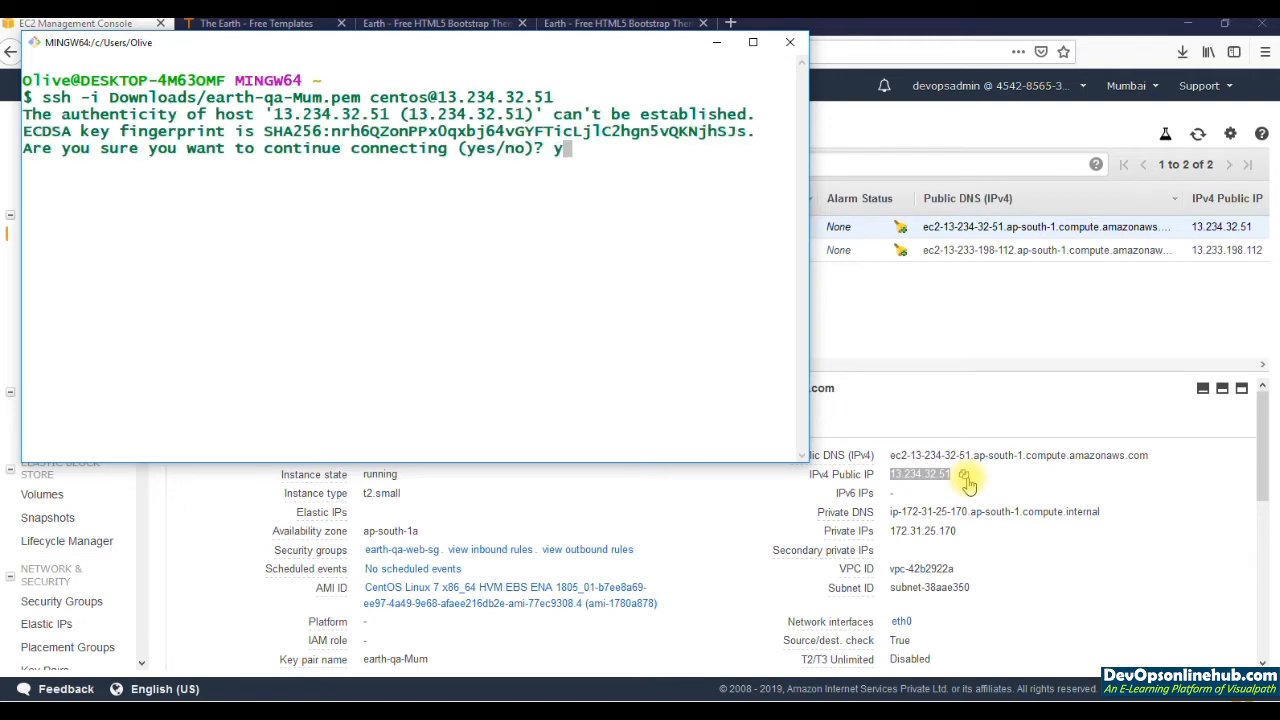
key(Return)
Step: Switch to the root shell on the Earth-web01 server with sudo -i
text(sudo -i)
key(Return)
text(cl)
key(BackSpace)
key(BackSpace)
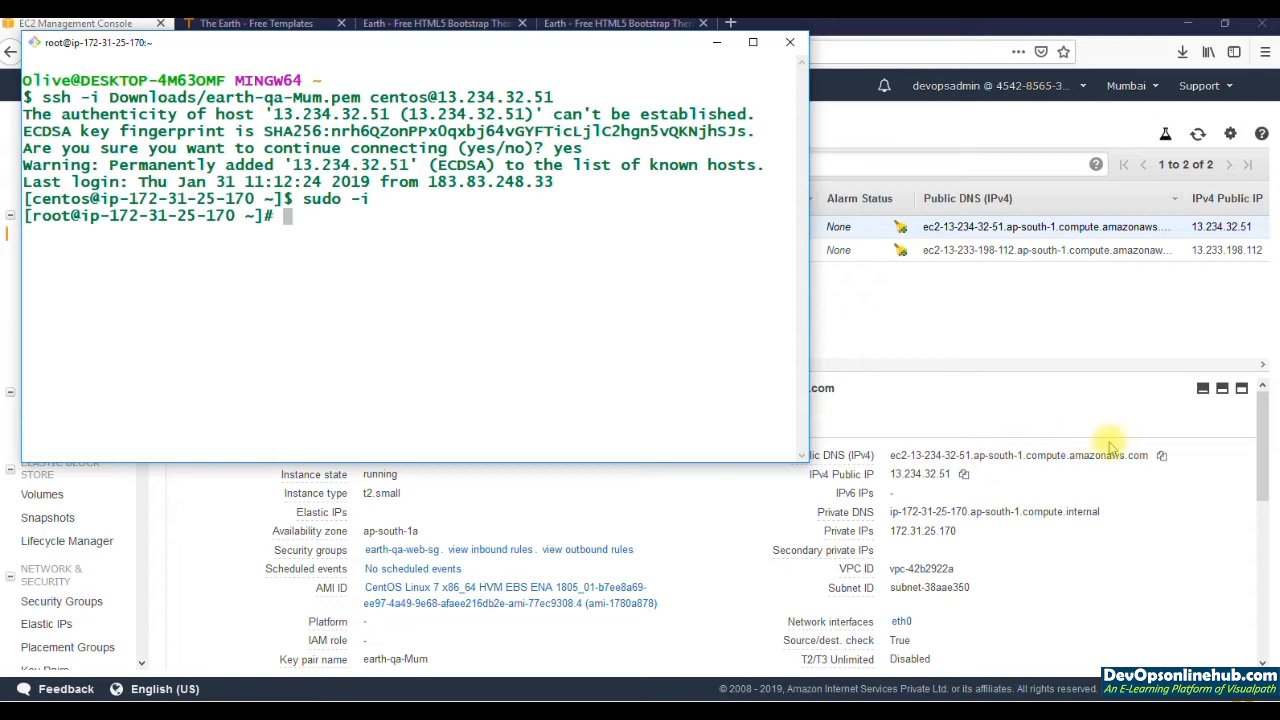
Step: Switch back to the EC2 console in the browser and copy the private IP of the mars instance
key(alt+Tab)
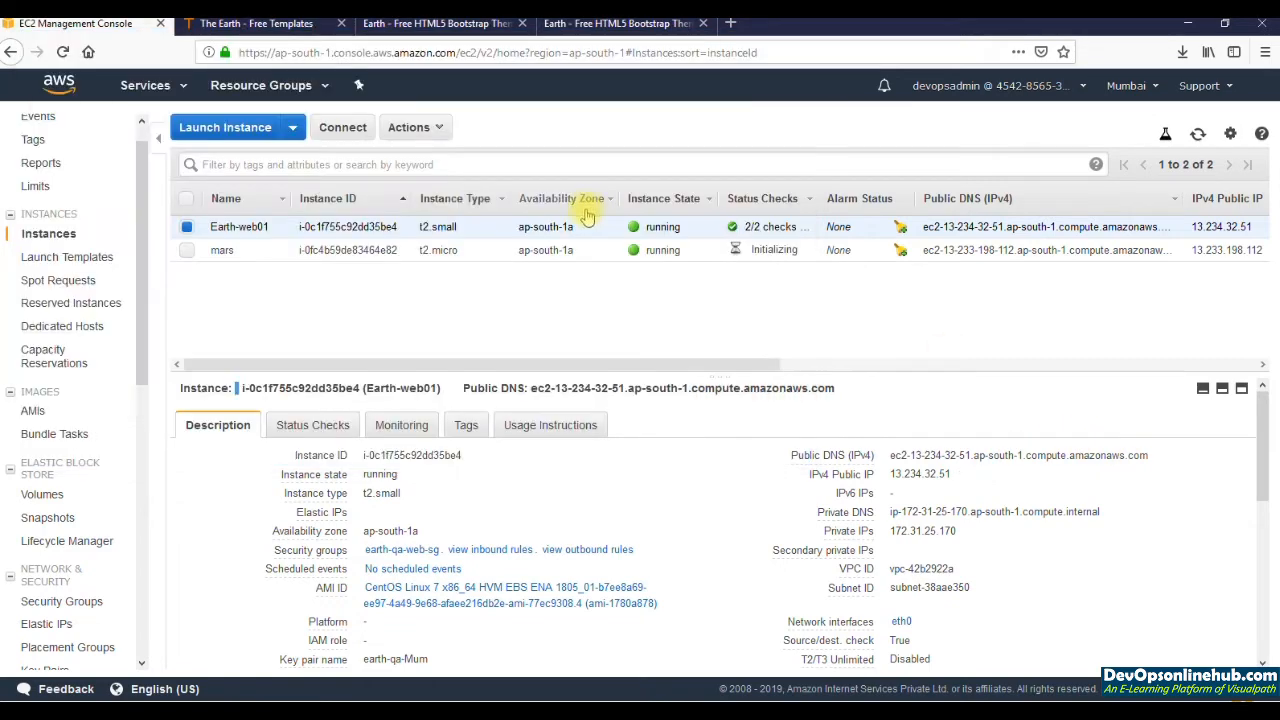
click(363, 249)
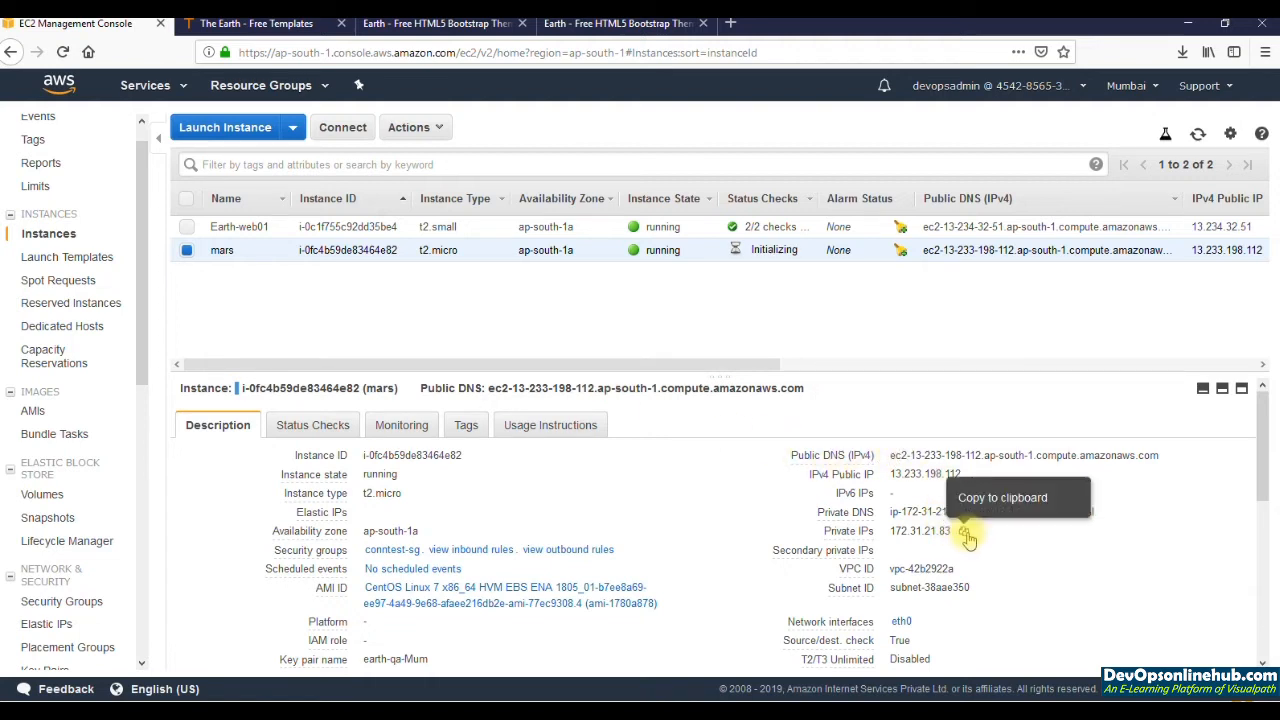
click(967, 537)
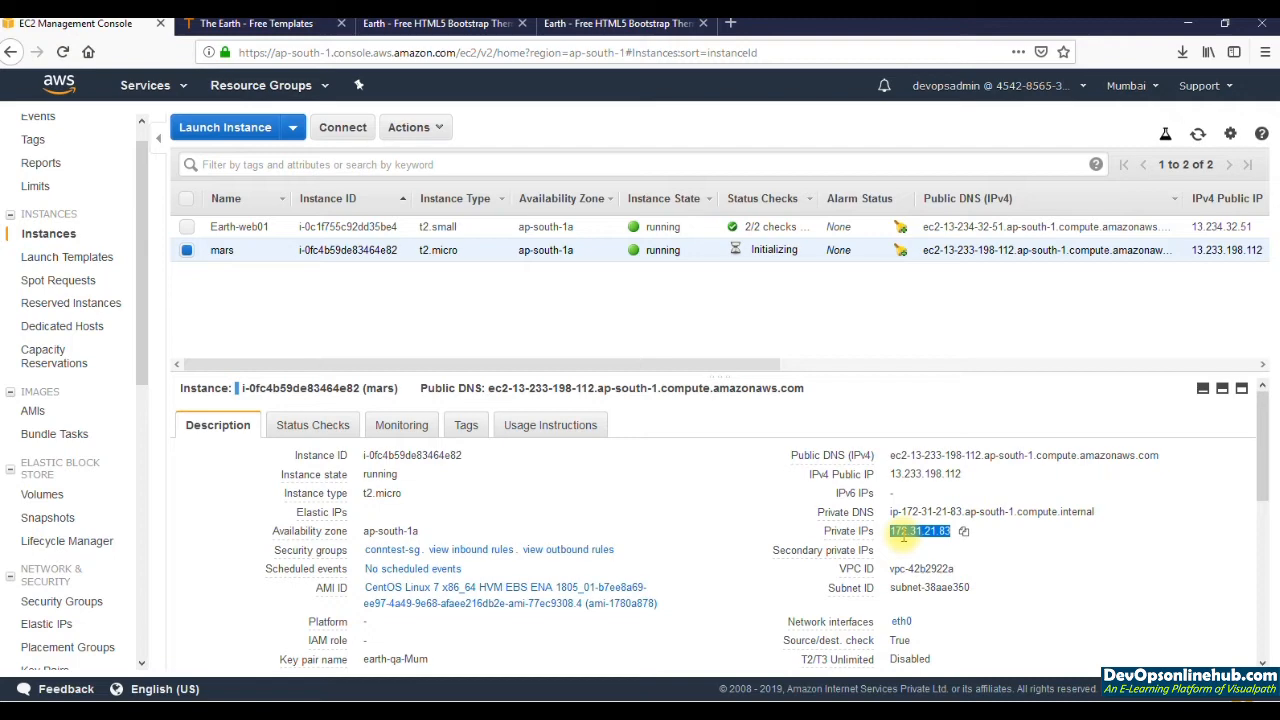
key(alt+Tab)
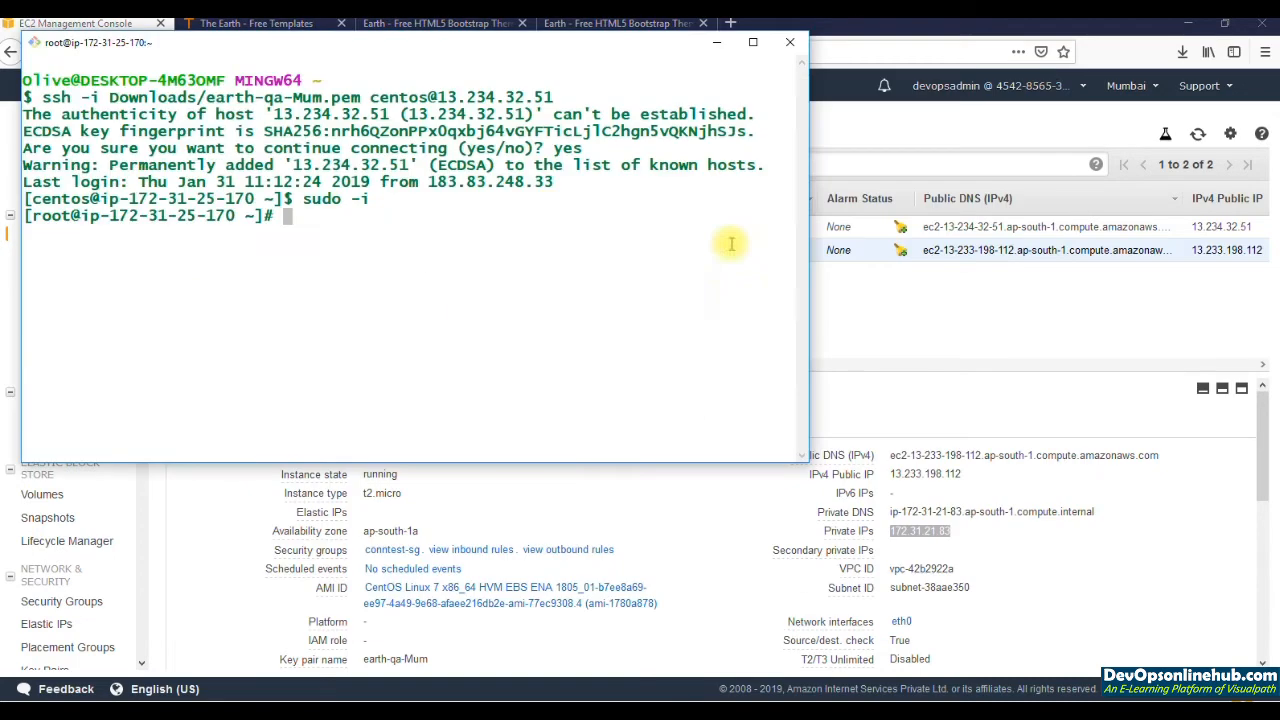
text(ssh centos@)
key(shift+Insert)
key(Return)
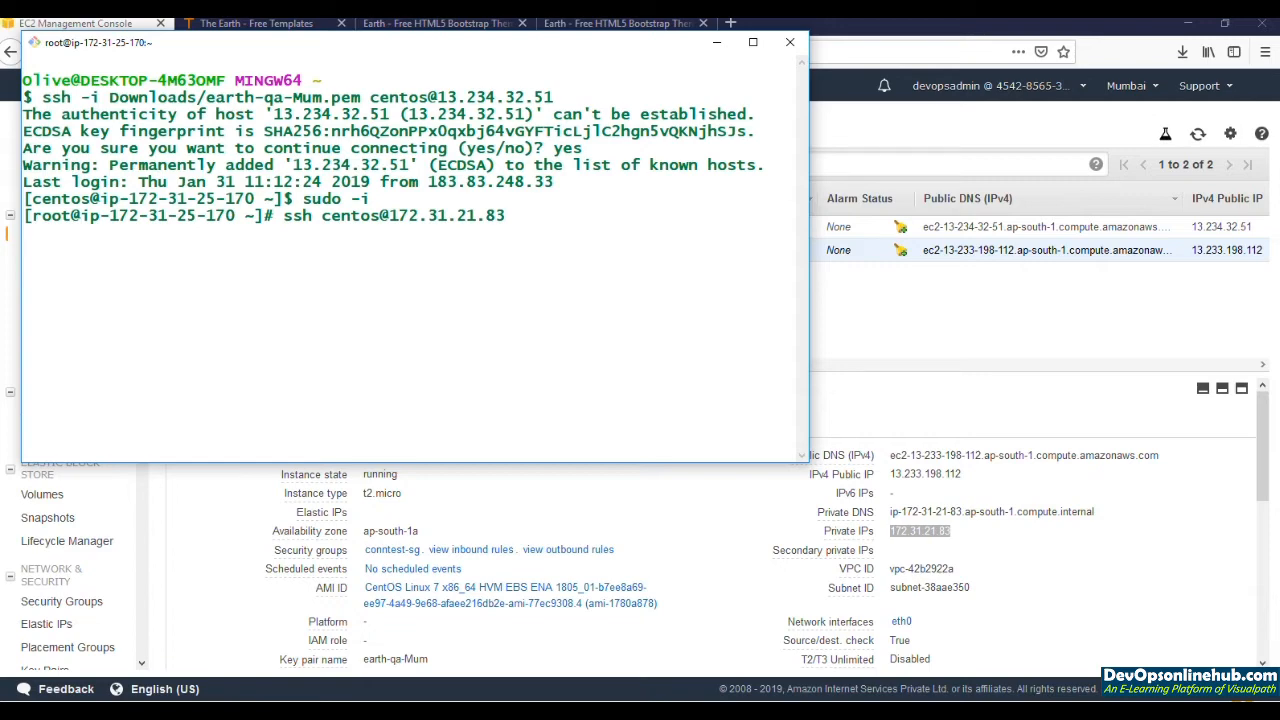
key(ctrl+c)
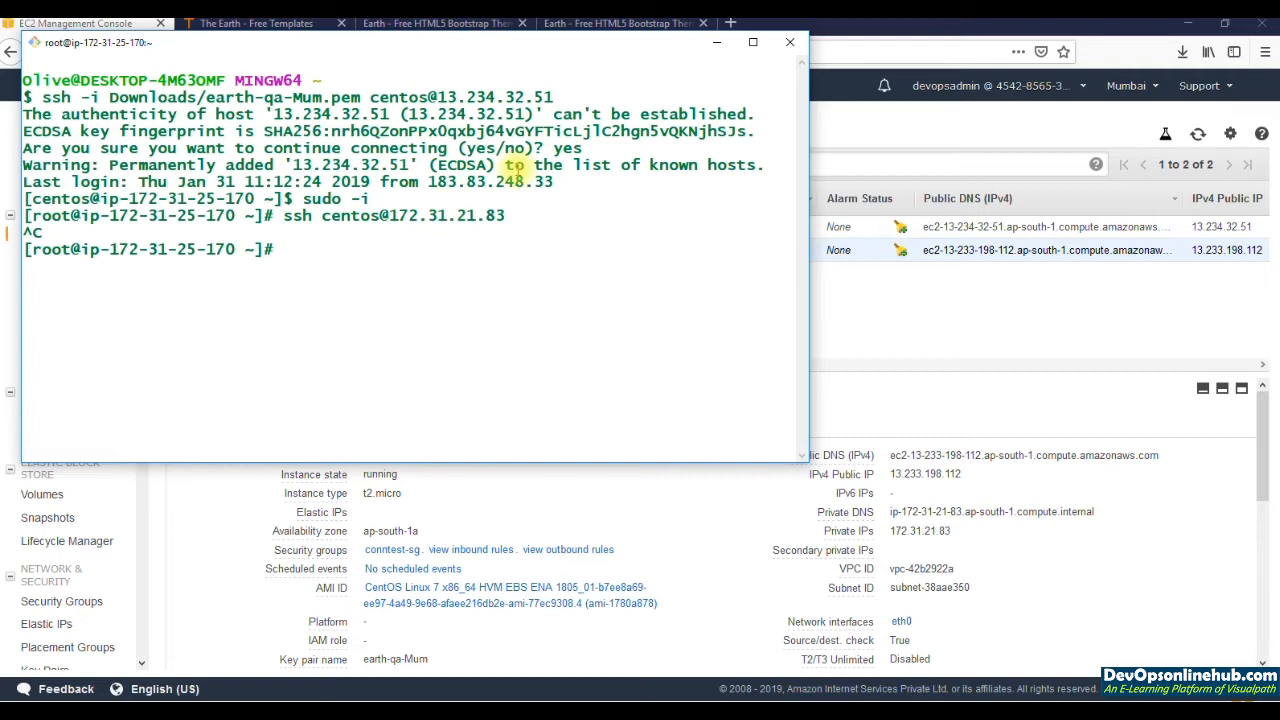
Step: Try to add a custom TCP inbound rule for port 22 to mars's conntest-sg group in the EC2 console, with earth-qa-web-sg as source
click(889, 284)
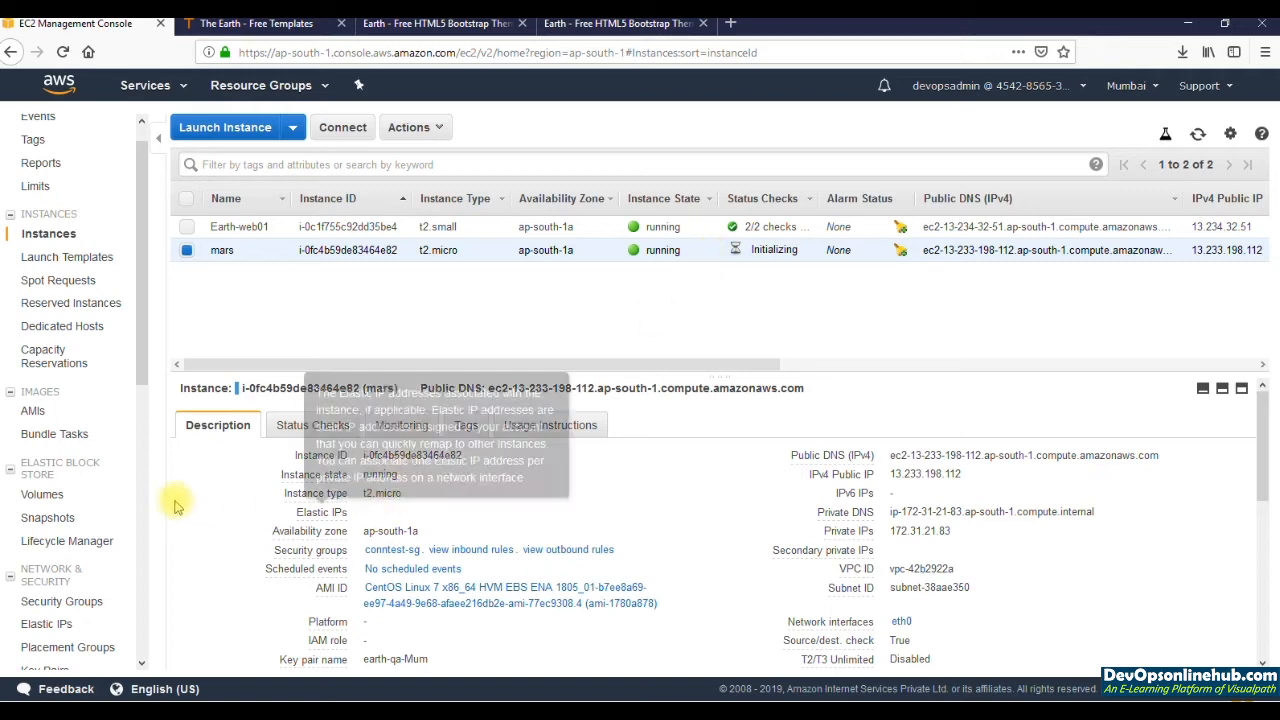
click(392, 551)
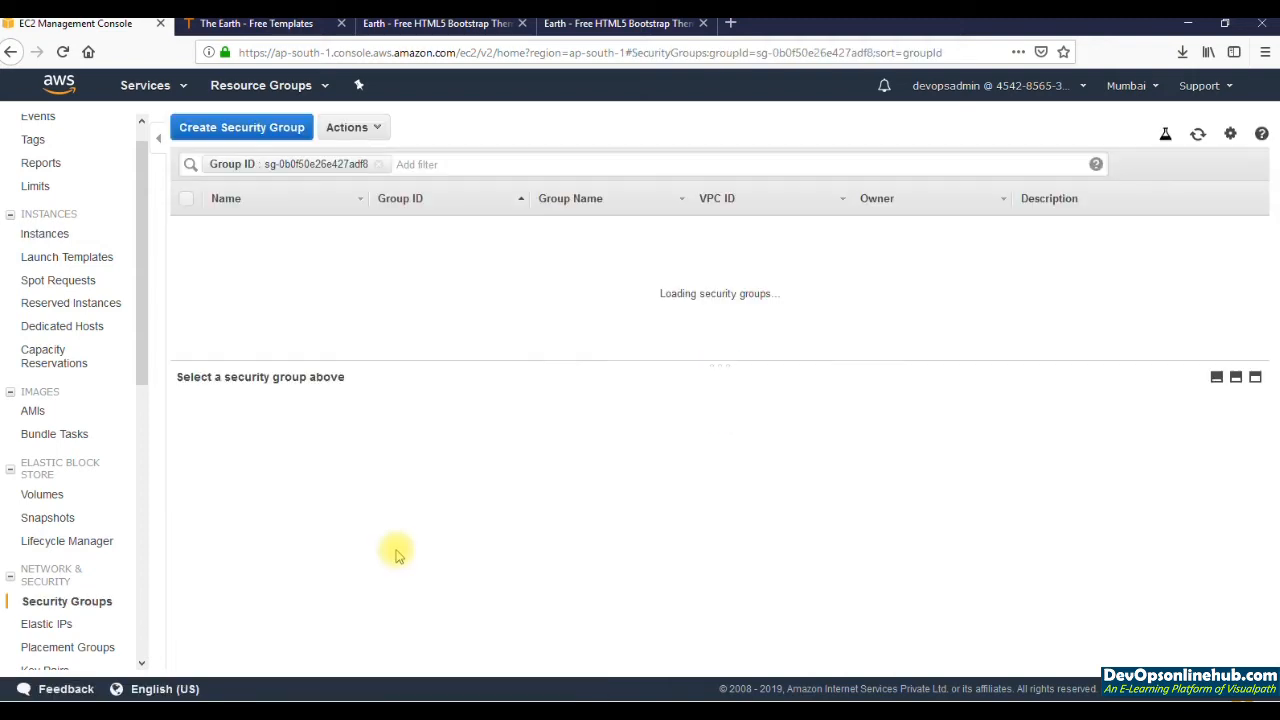
click(295, 418)
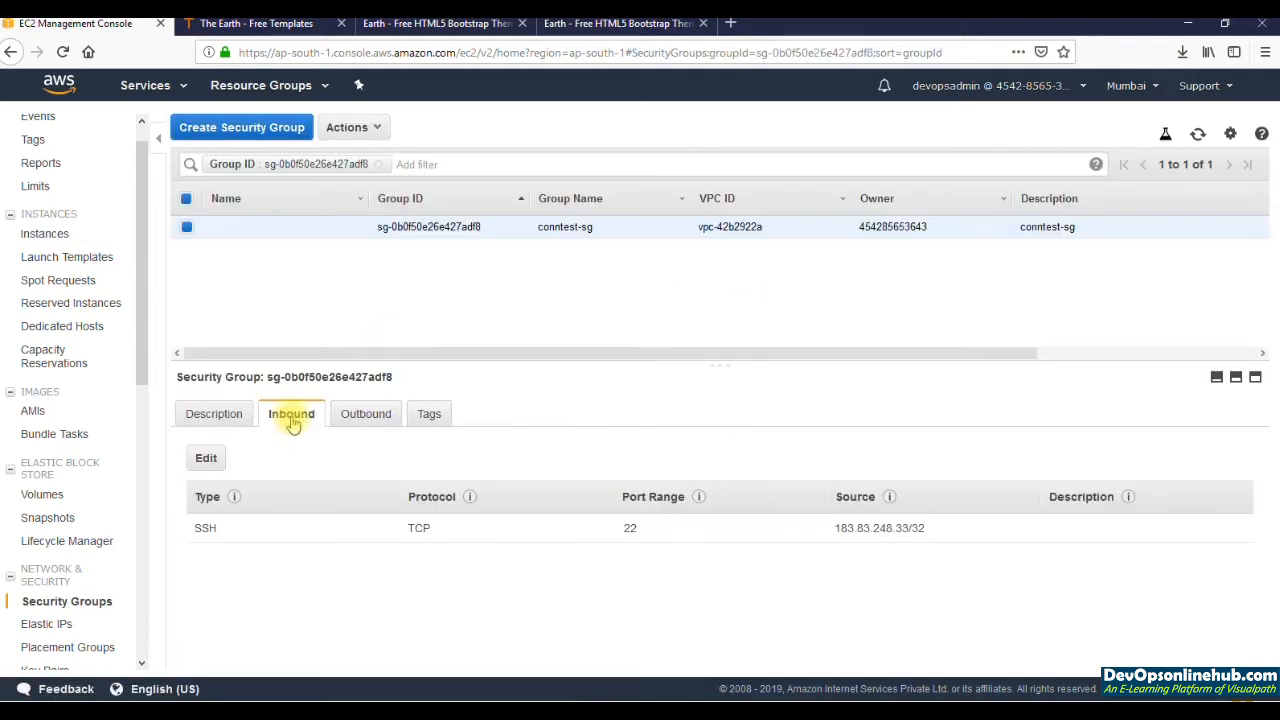
click(206, 457)
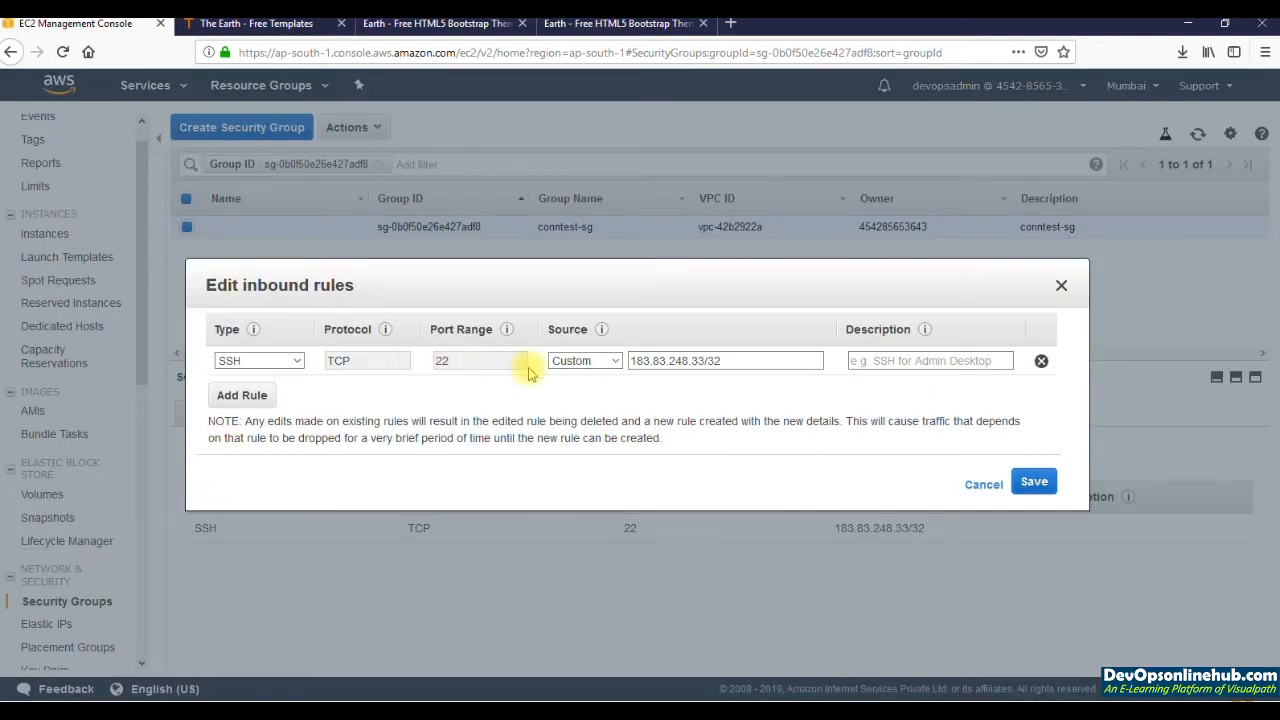
click(230, 396)
double_click(457, 391)
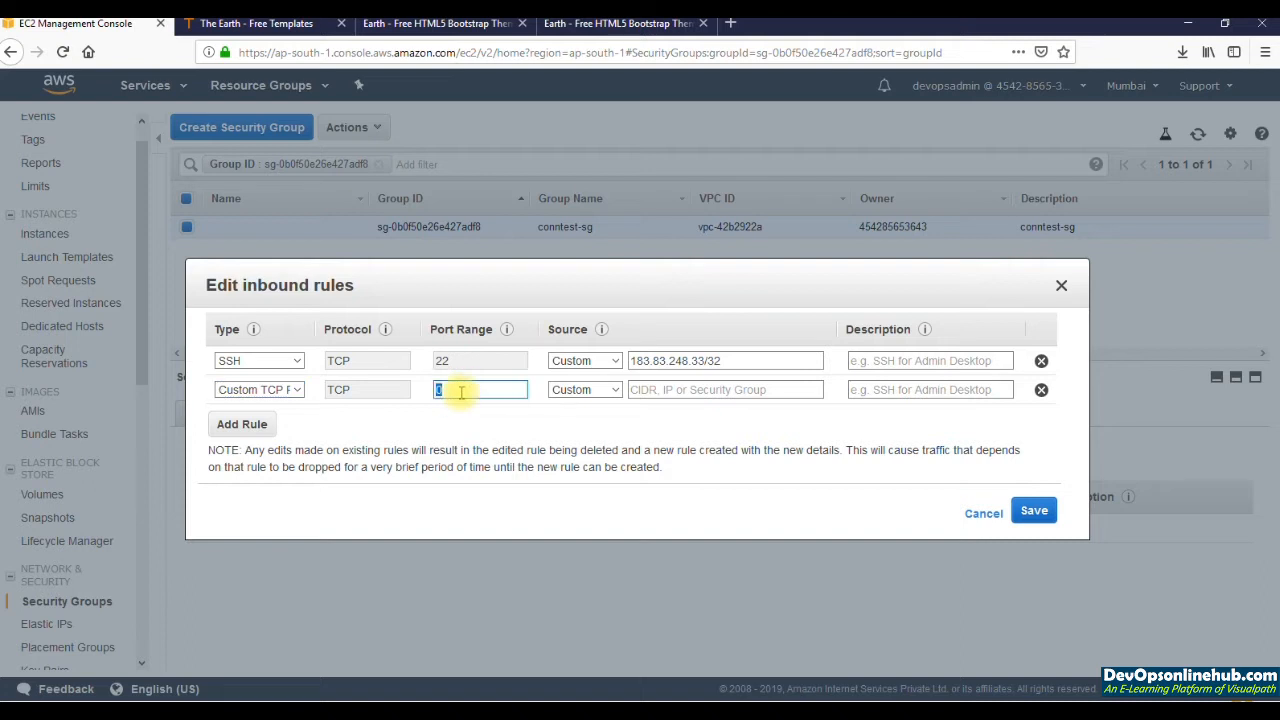
click(655, 390)
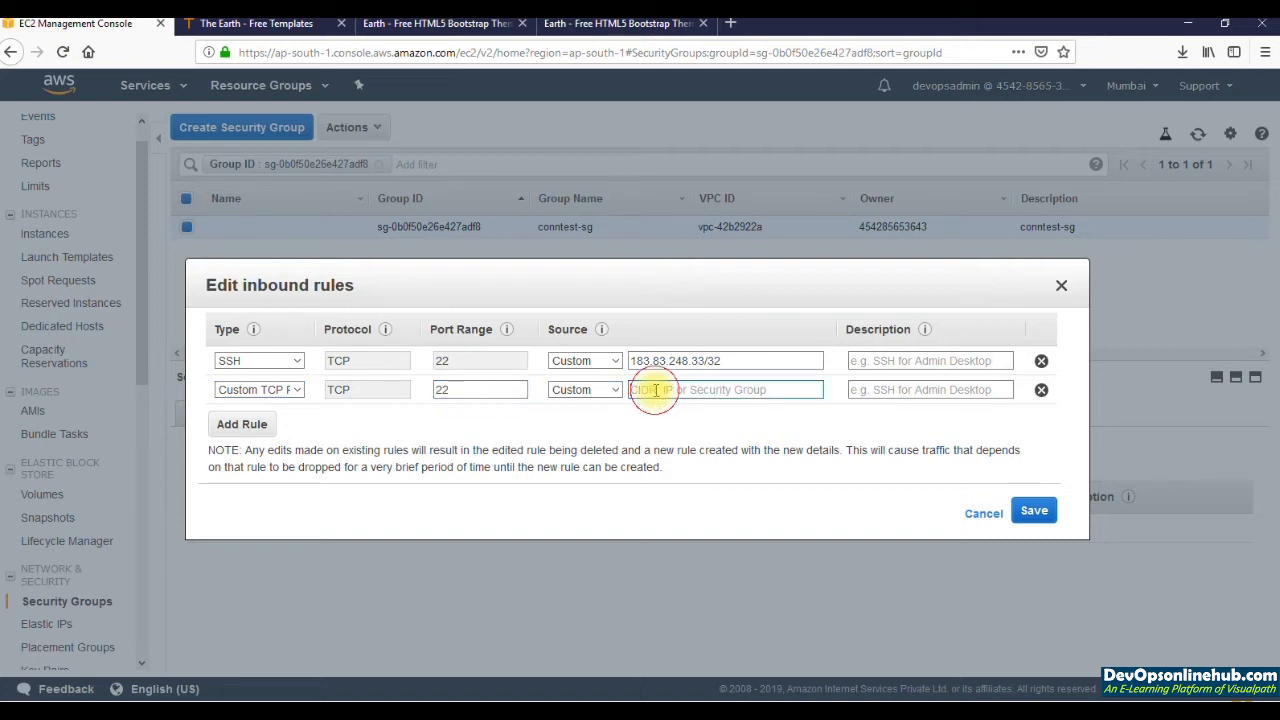
text(sg)
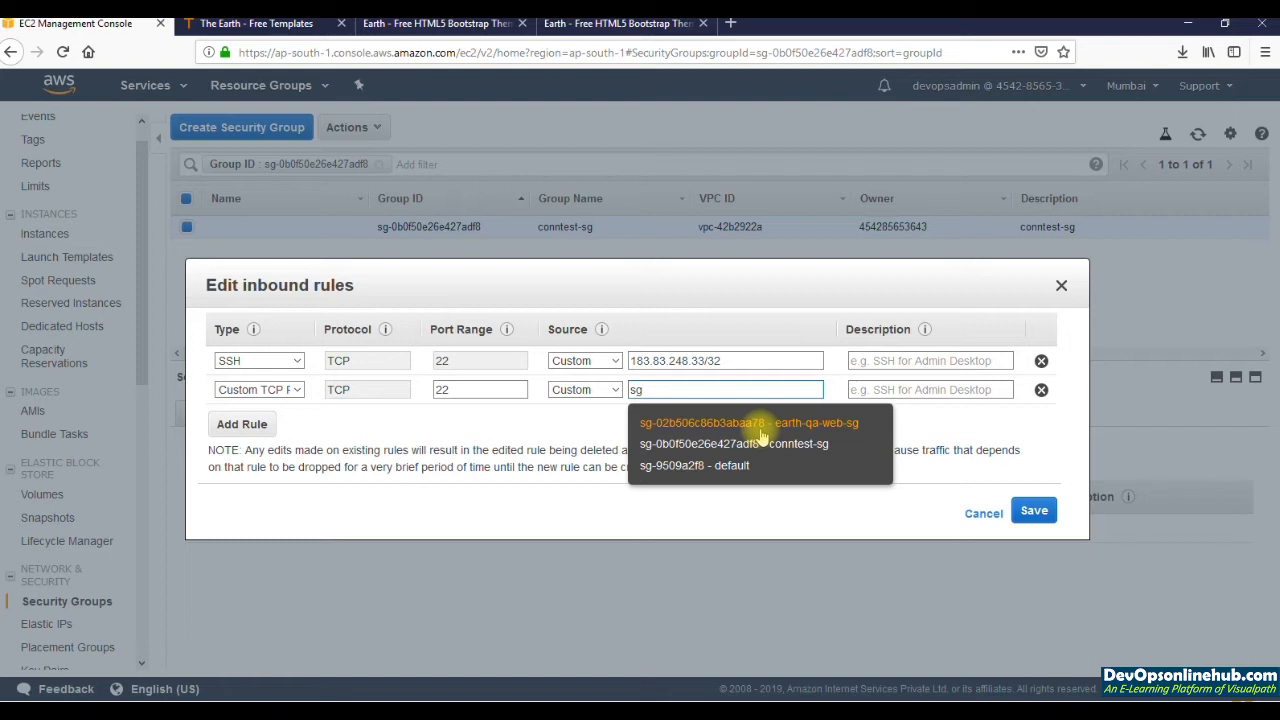
click(762, 434)
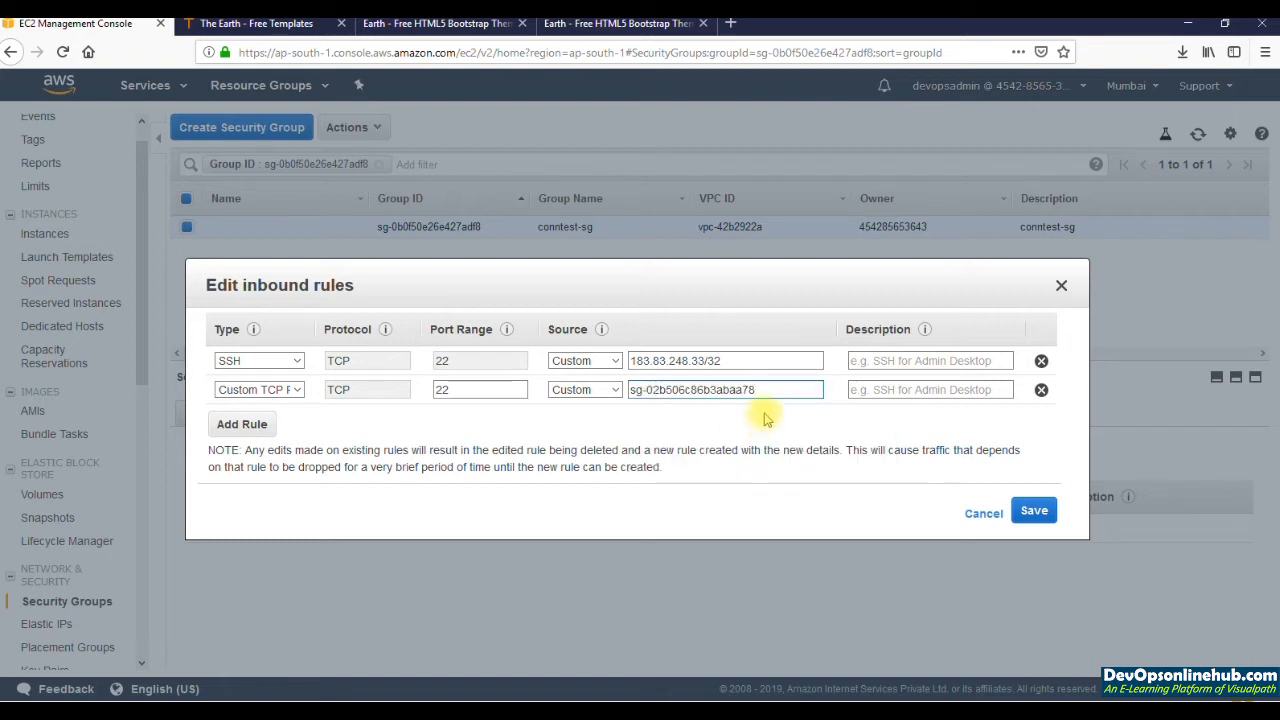
Step: Describe the rule as "Allows ssh/22 connection from earth web01 instance", review its port and source, and discard the inbound rule edits
click(866, 388)
text(Allows ssh/22 connect)
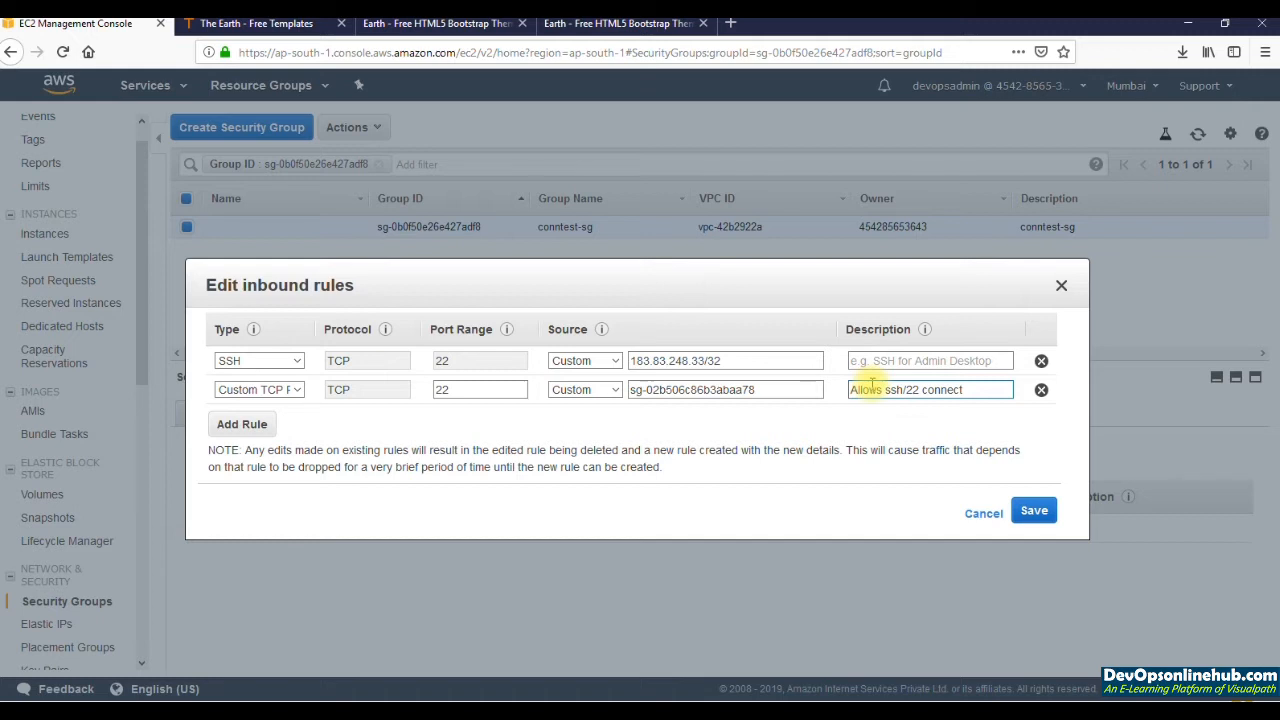
text(ion from)
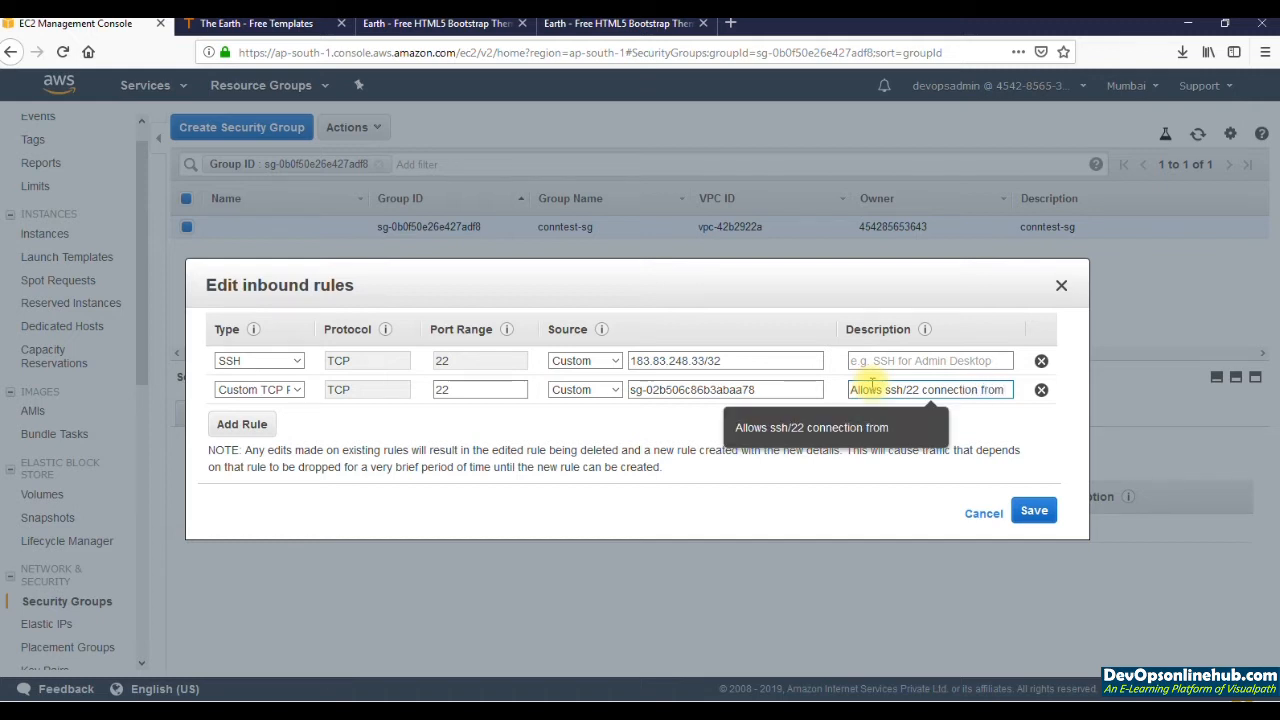
text( earth)
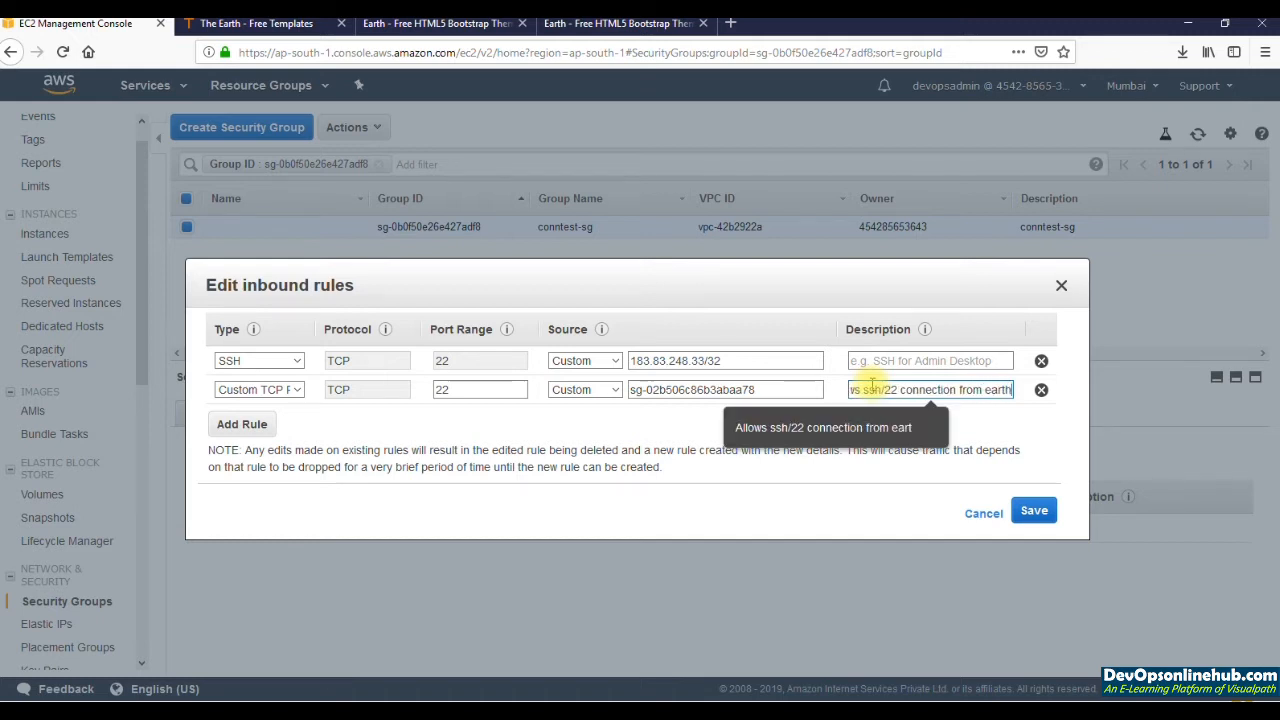
text( web01 instanc)
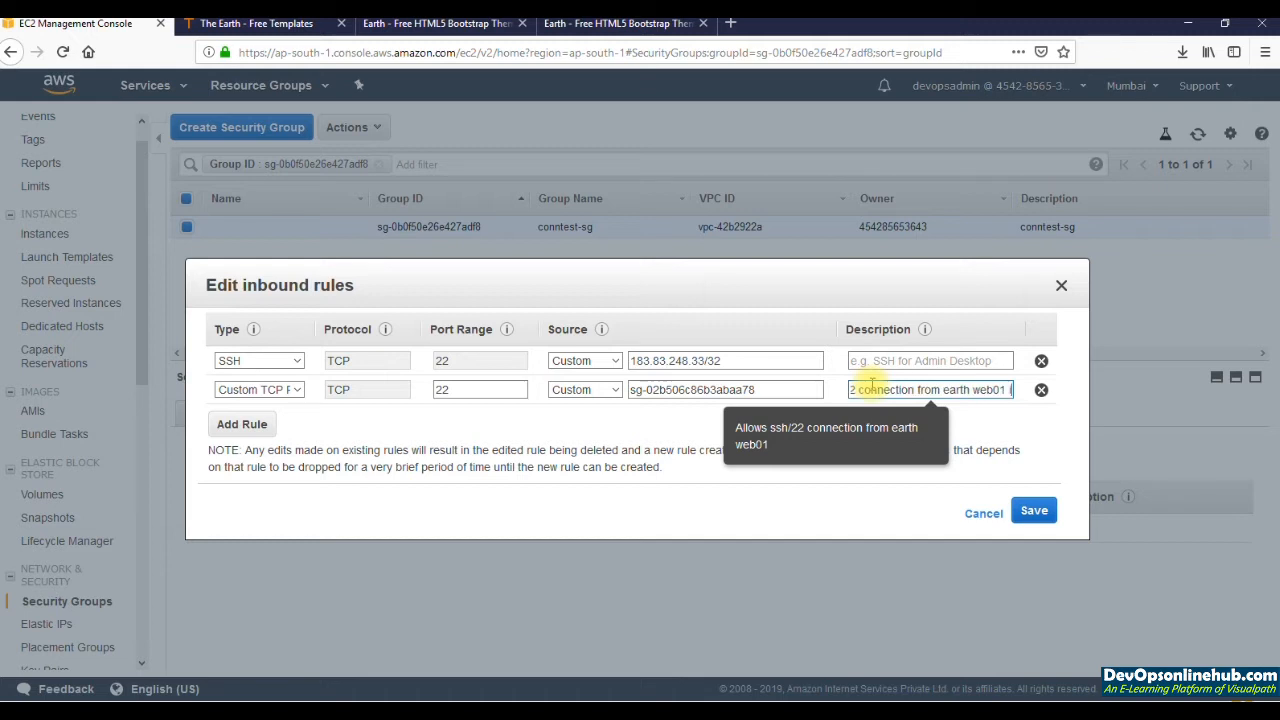
text(e)
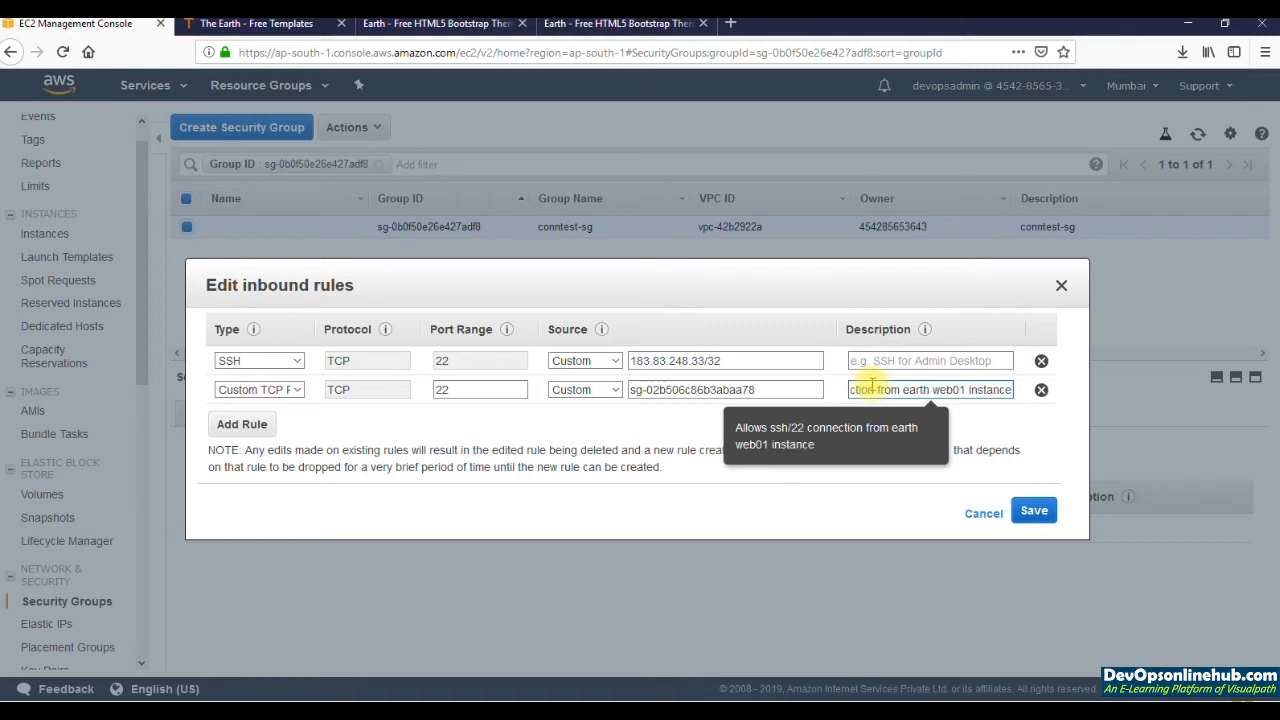
triple_click(736, 390)
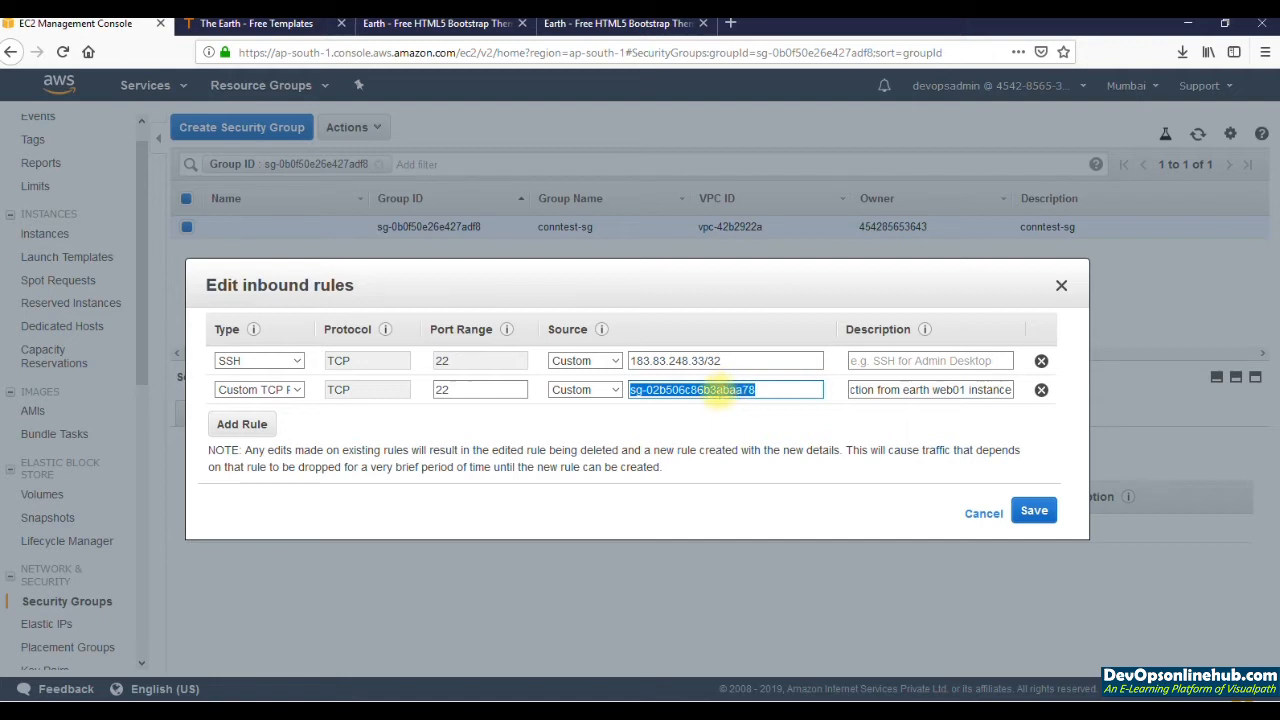
drag(478, 391, 437, 393)
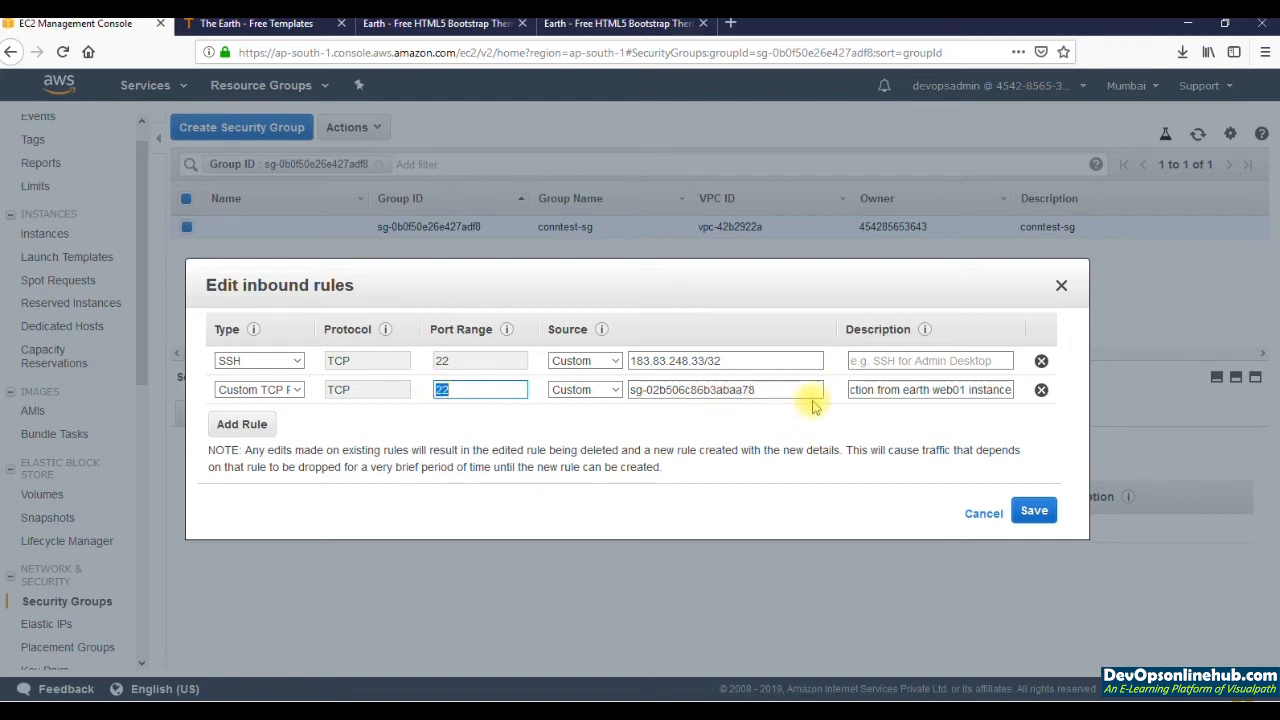
drag(794, 391, 631, 377)
click(630, 377)
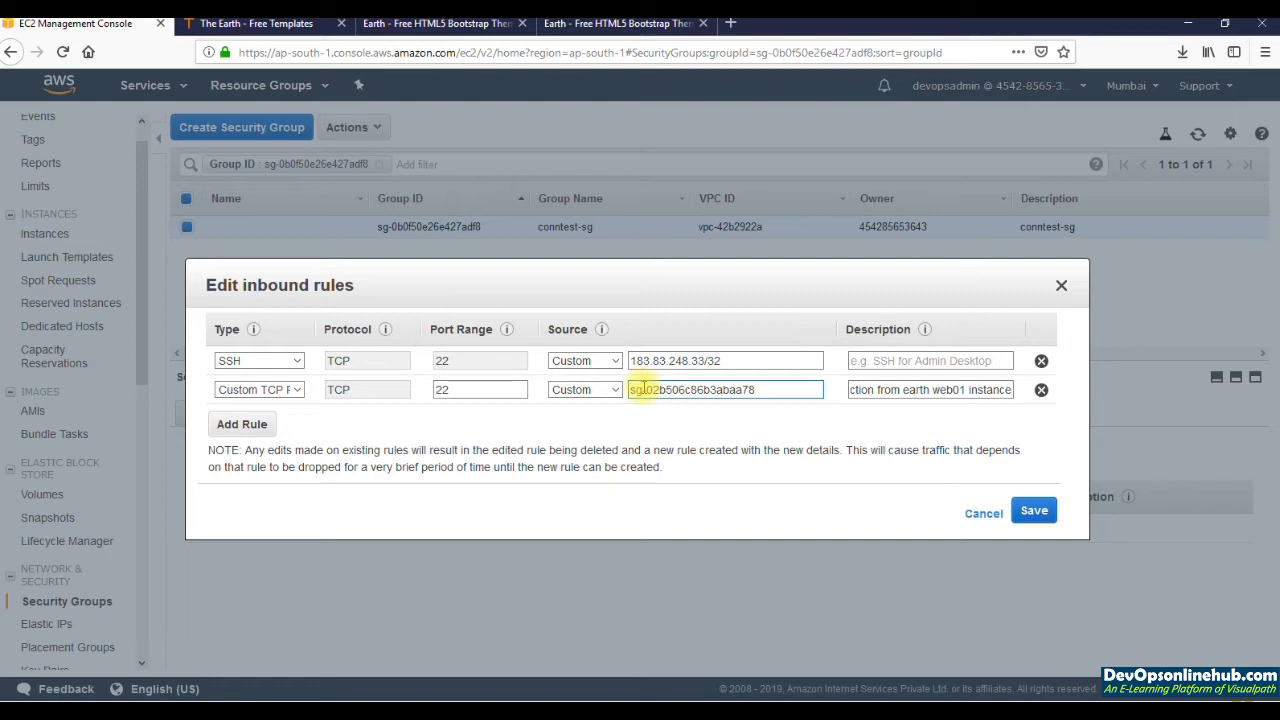
key(Escape)
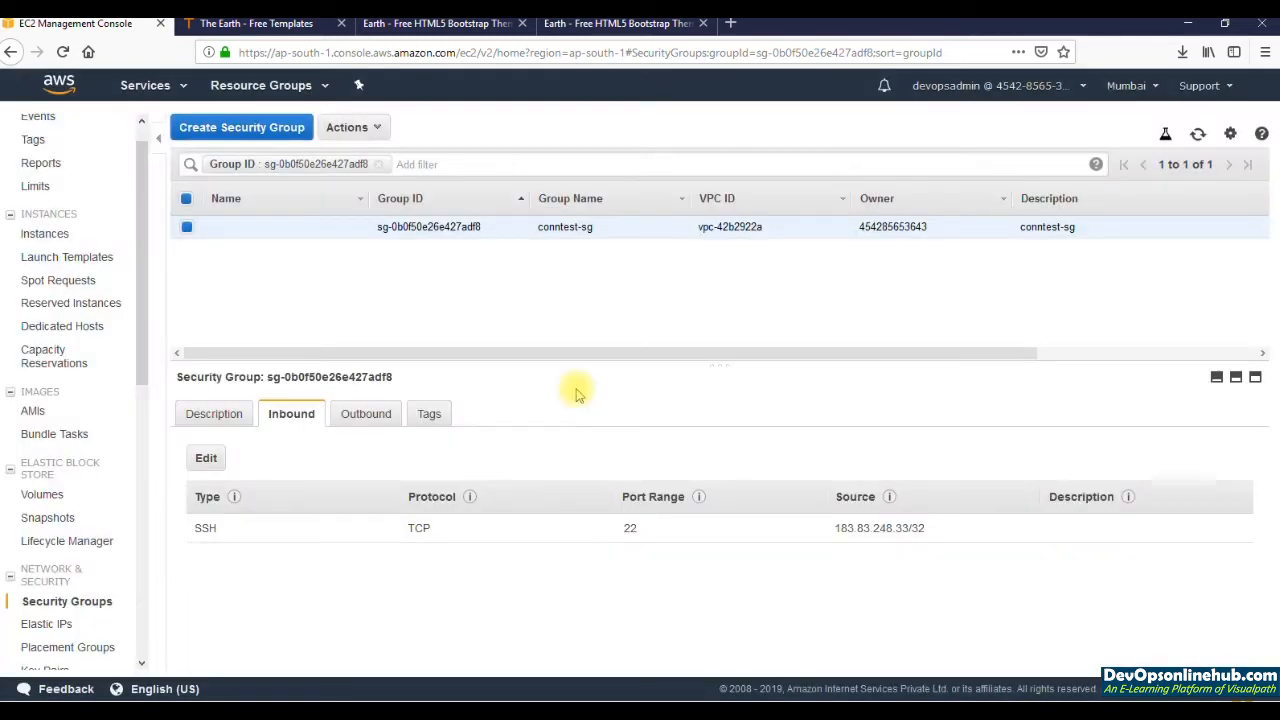
Step: Return to the instances list and copy the private IP of Earth-web01
click(44, 238)
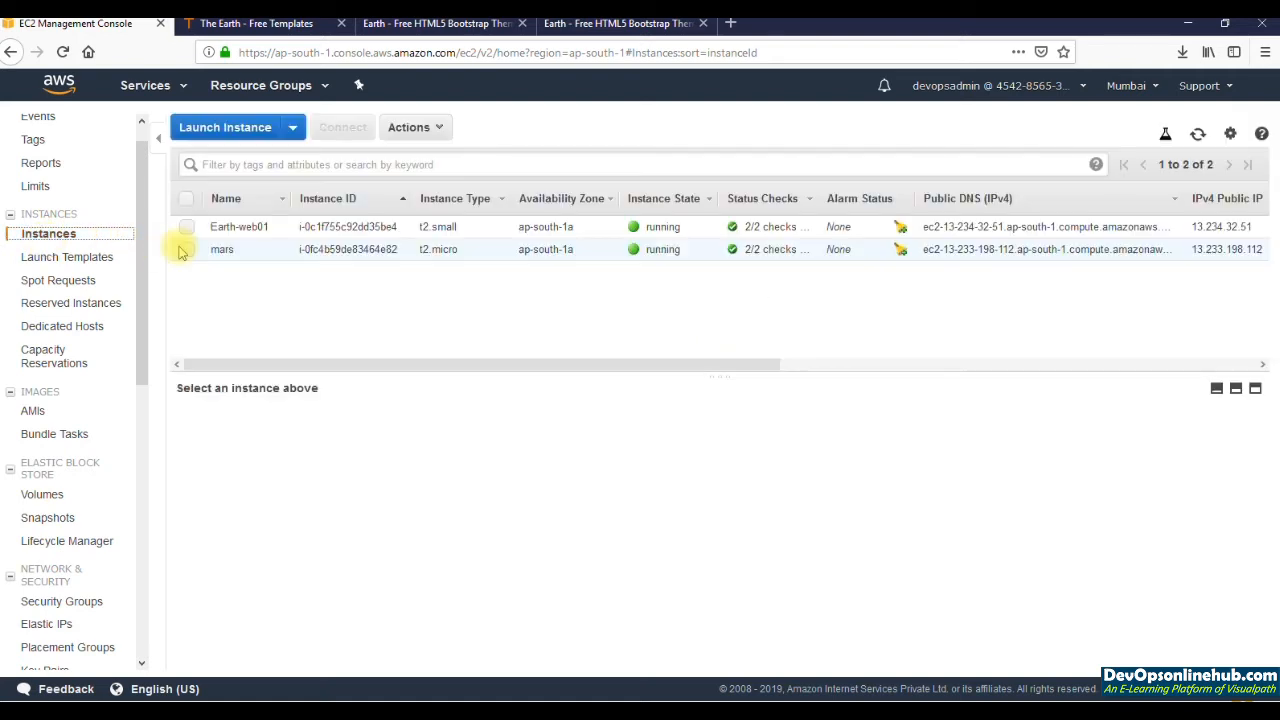
click(251, 226)
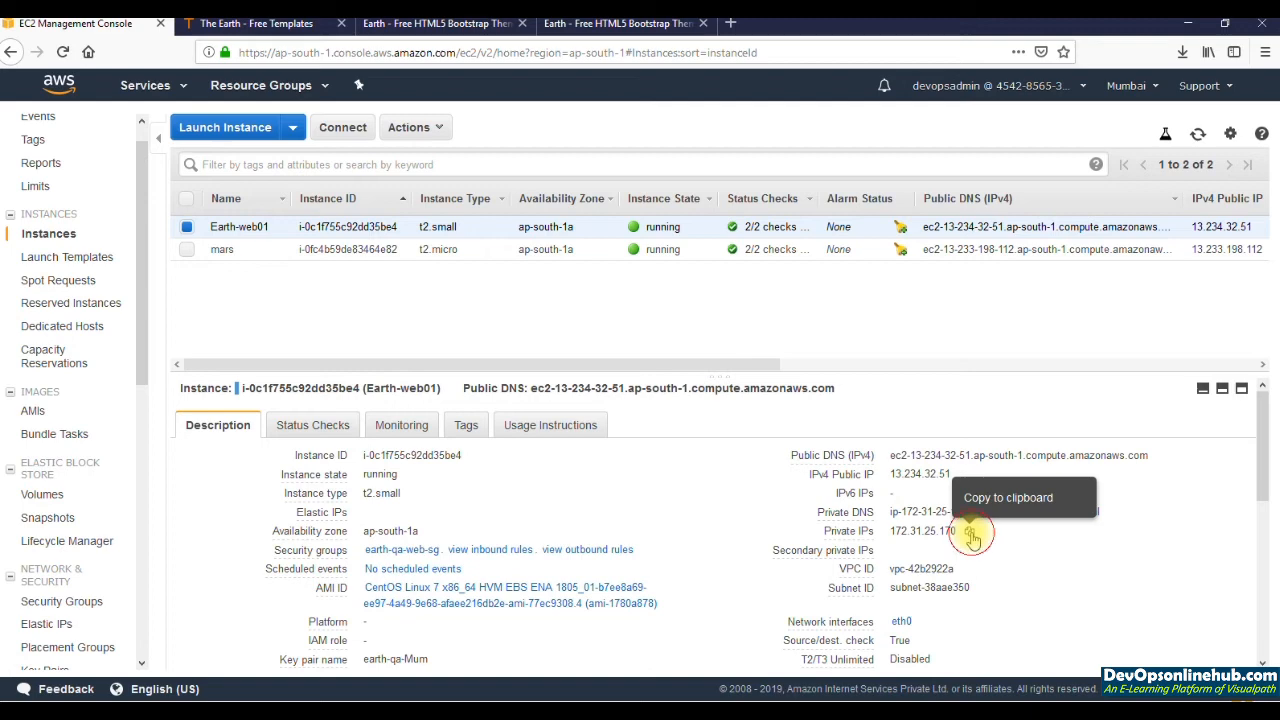
click(969, 532)
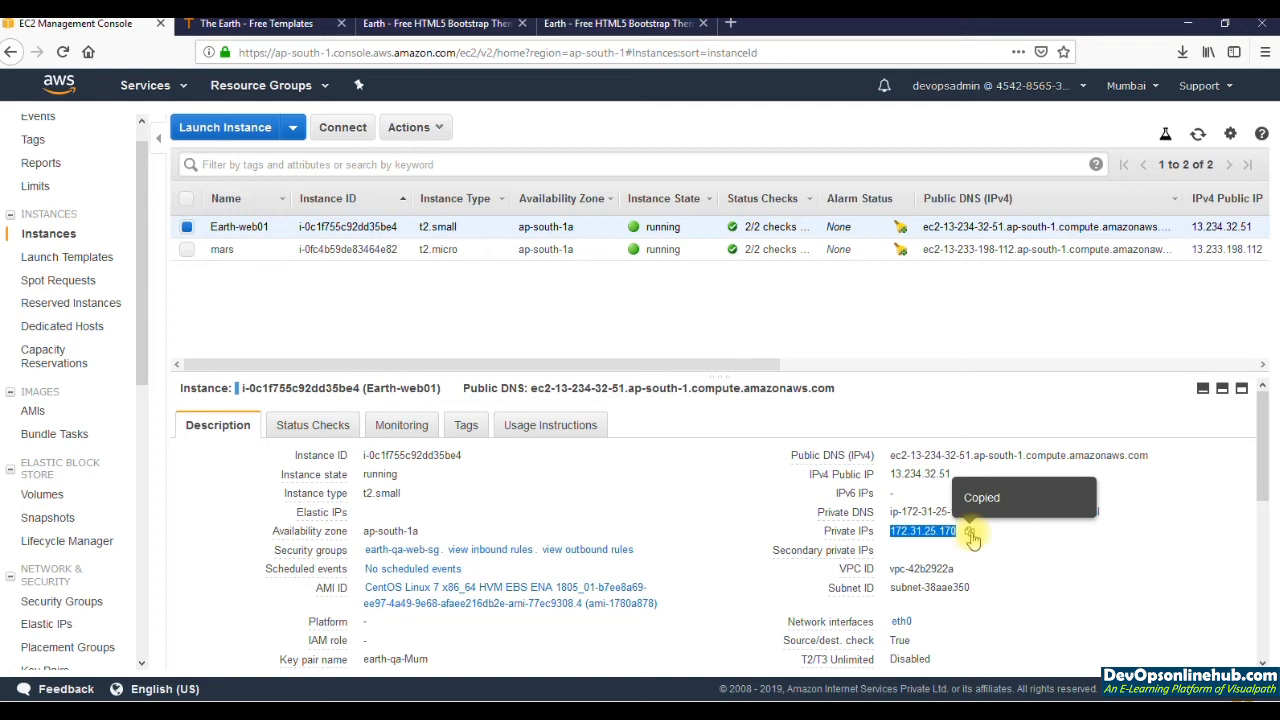
Step: Add a custom TCP inbound rule to mars's security group conntest-sg for port 22 with source 172.31.25.170/32
click(372, 249)
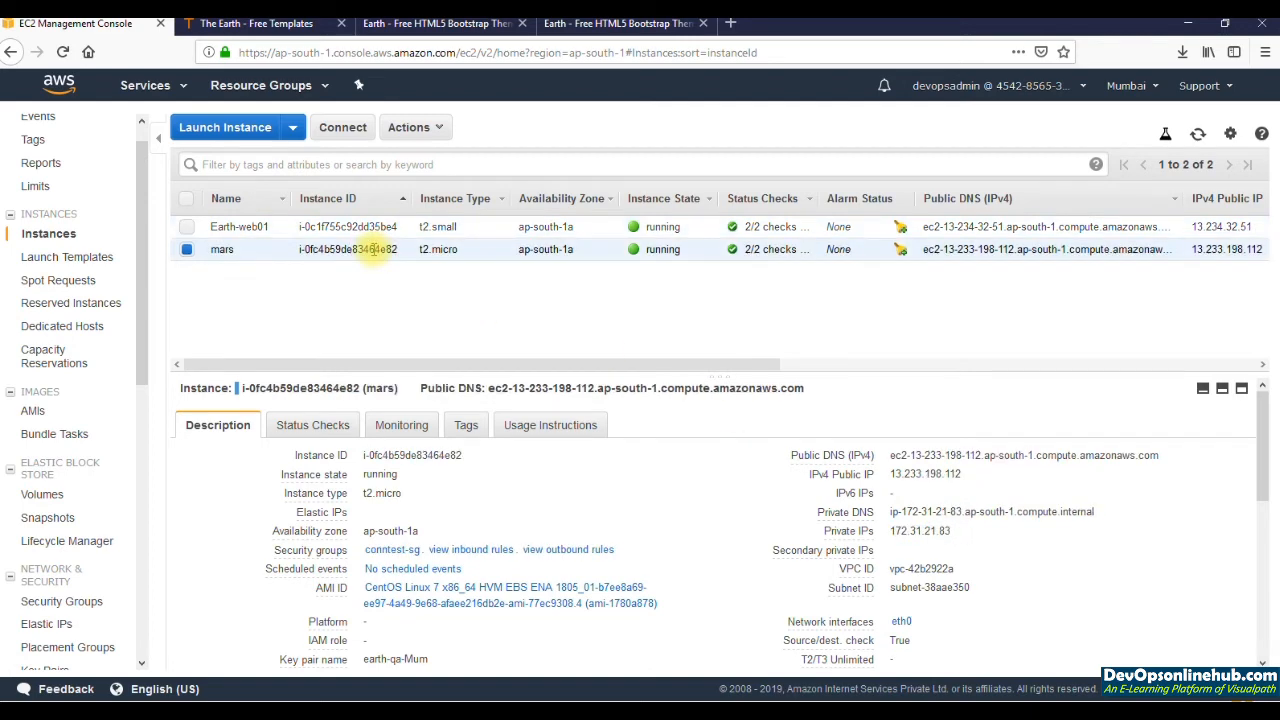
click(394, 551)
click(208, 458)
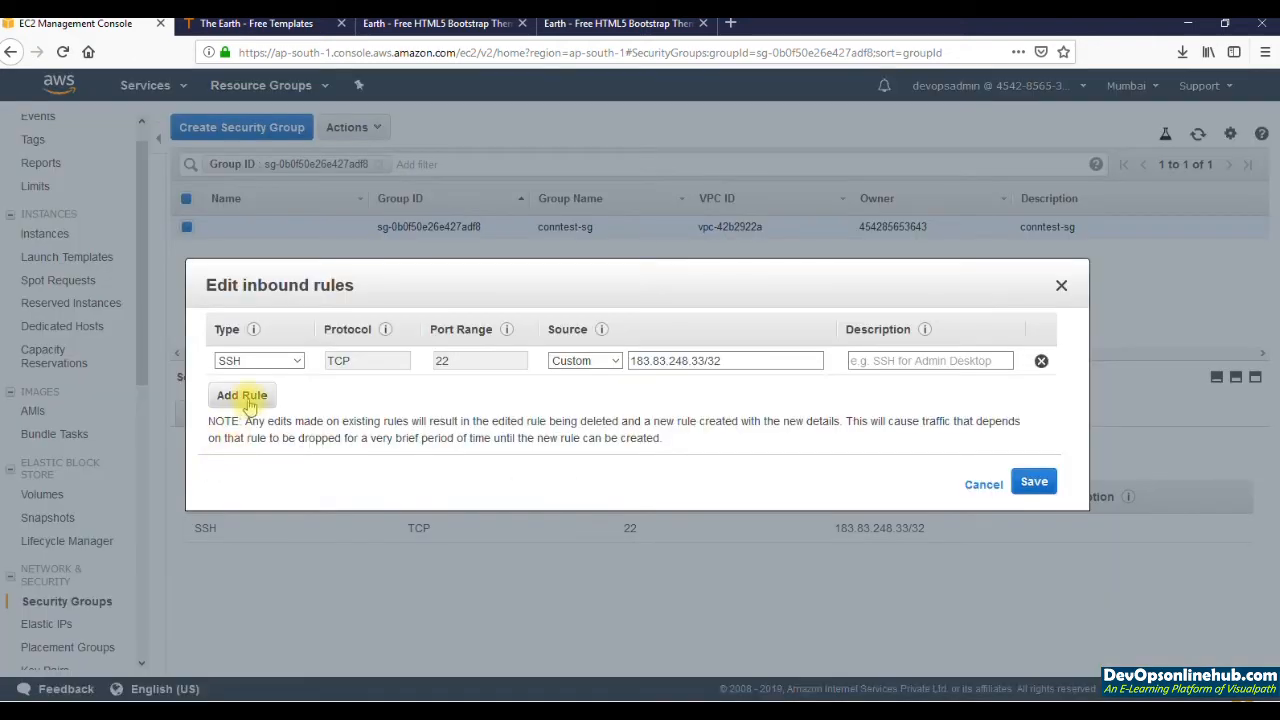
click(242, 395)
double_click(474, 392)
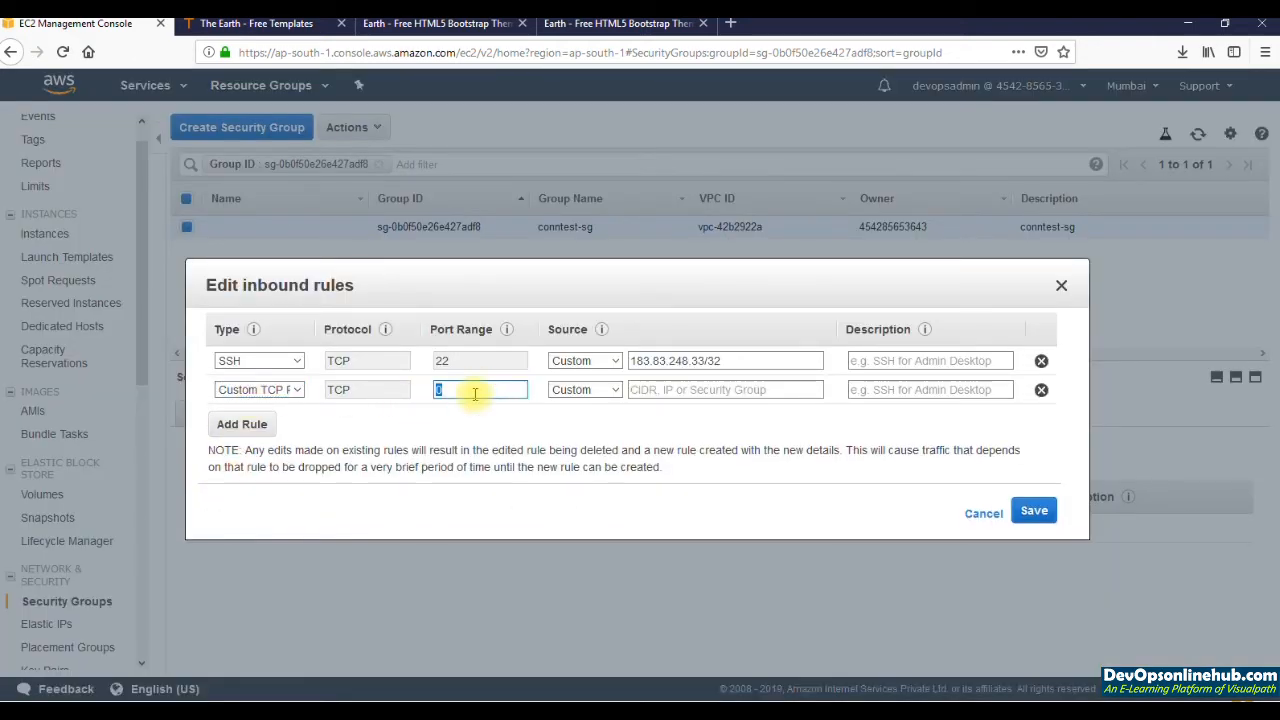
text(22)
key(ctrl+v)
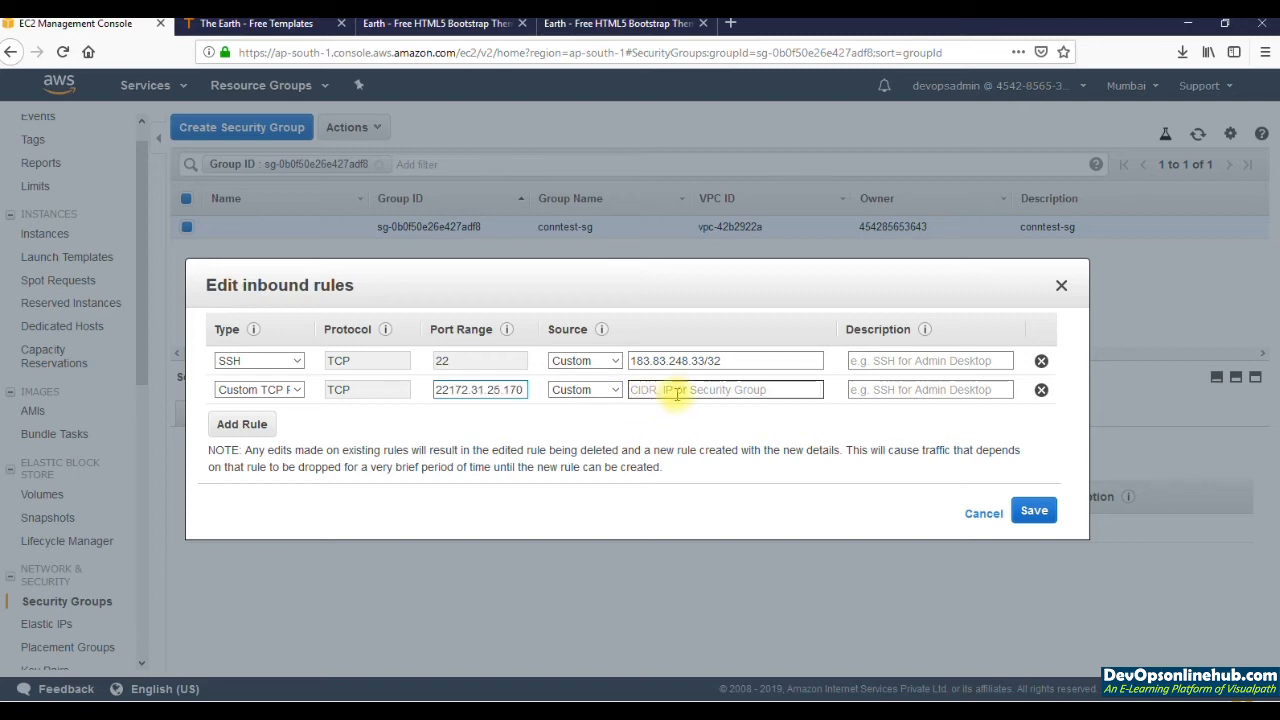
key(ctrl+z)
click(677, 394)
key(ctrl+v)
text(/32)
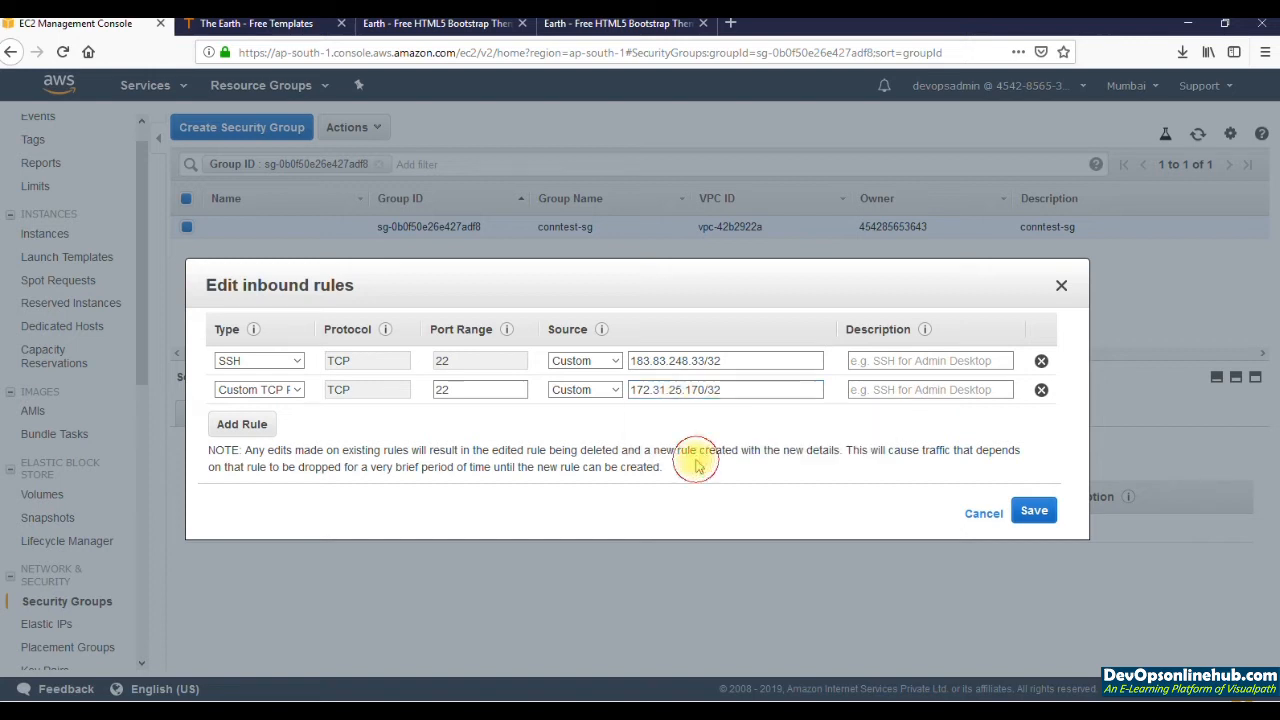
Step: Give the new inbound rule the description "Allows port 22 access from earth web01" and save the inbound rules
drag(632, 389, 704, 389)
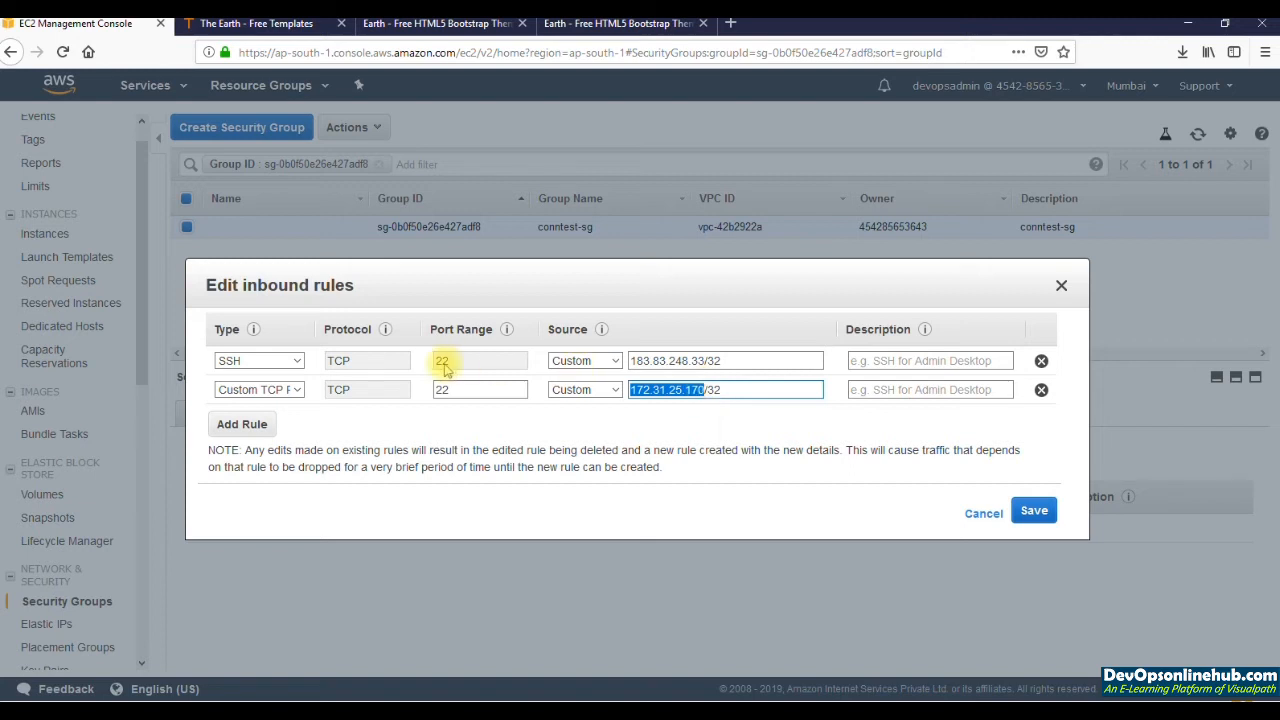
drag(451, 391, 418, 392)
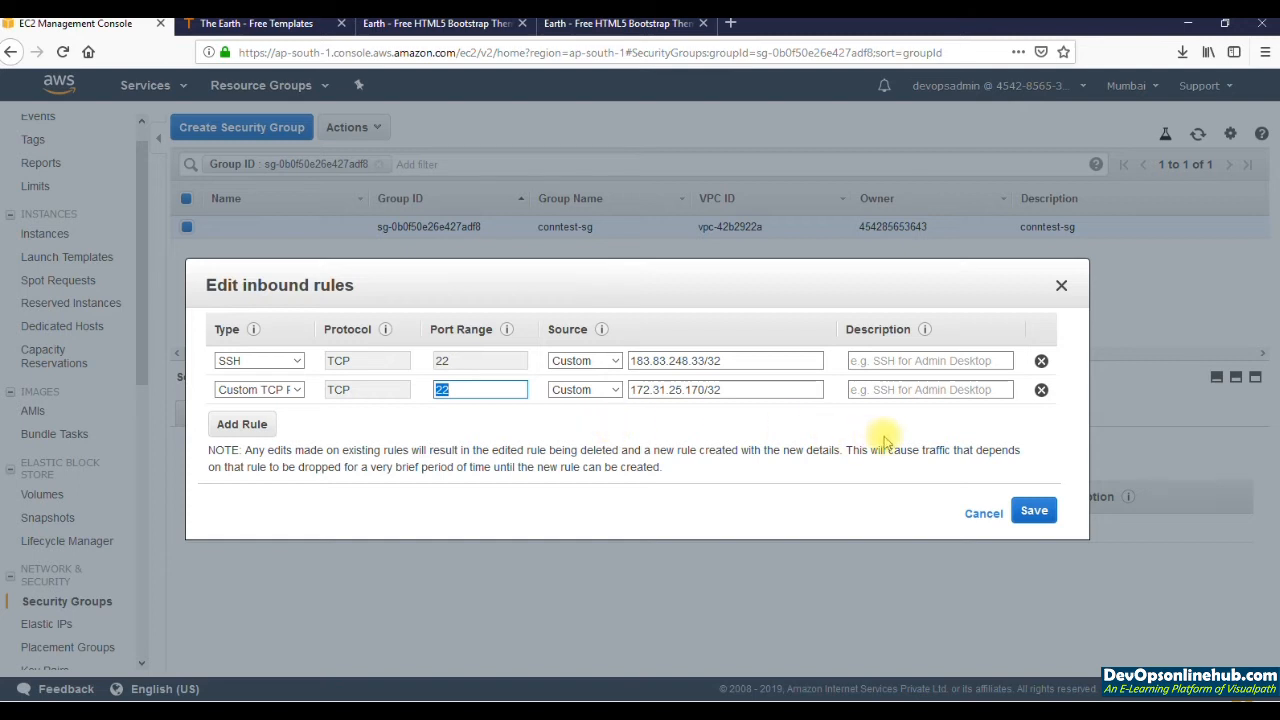
click(908, 390)
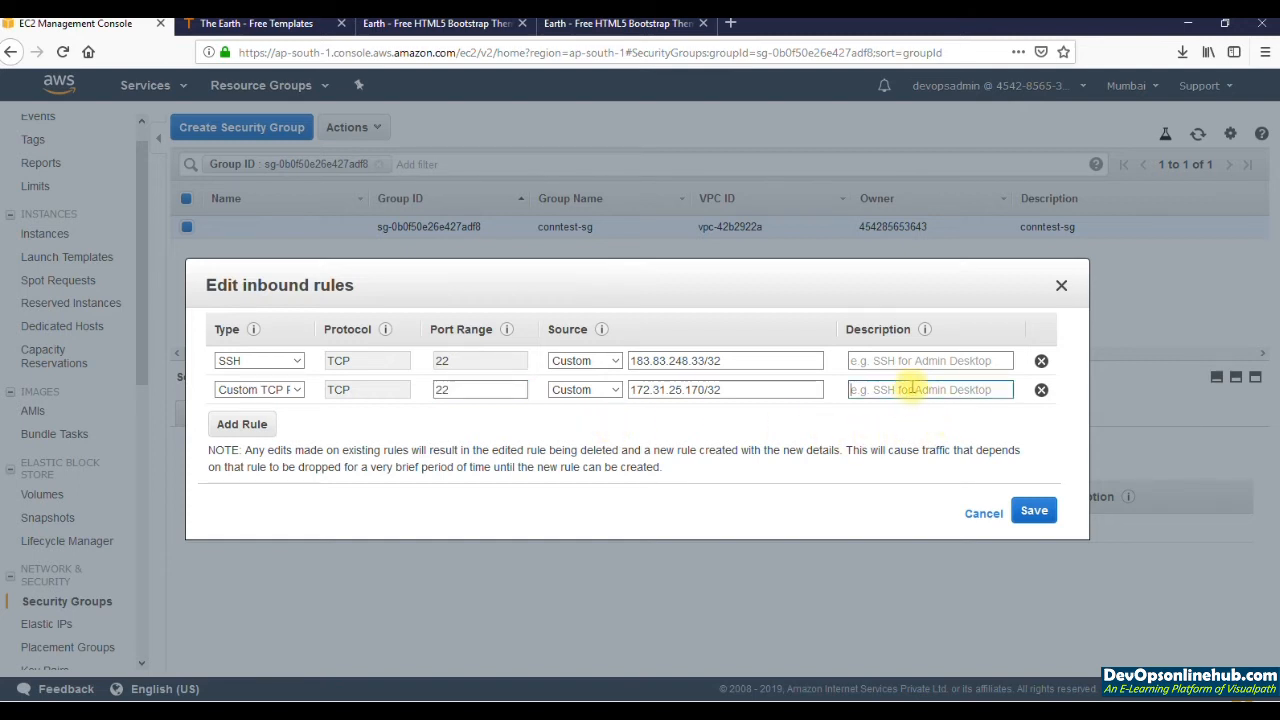
text(Allows port 22 access from earth)
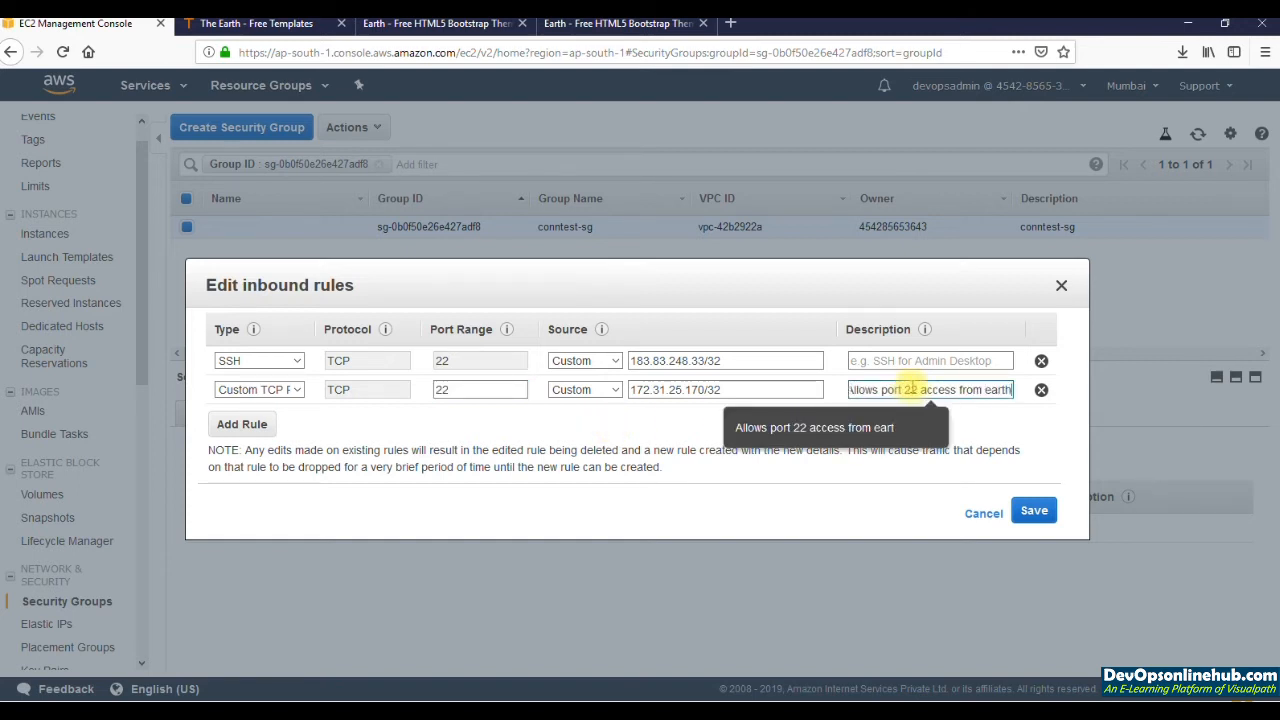
text( web01)
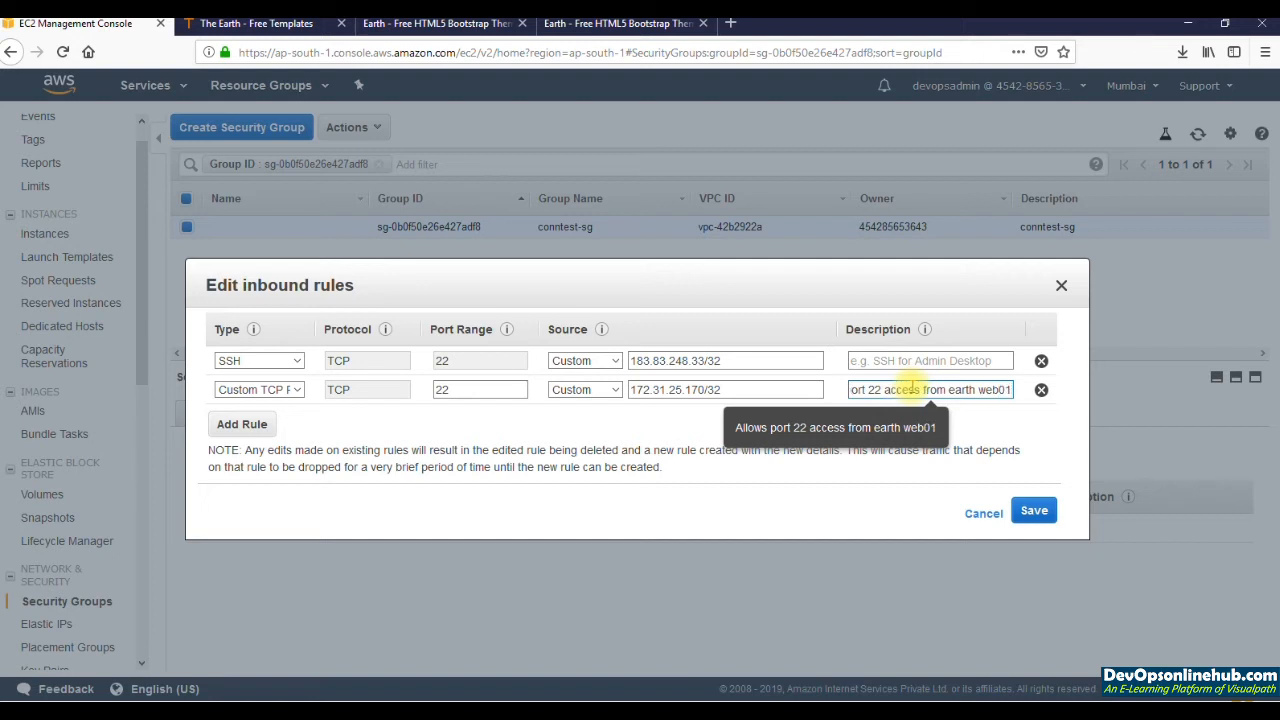
click(729, 391)
triple_click(735, 392)
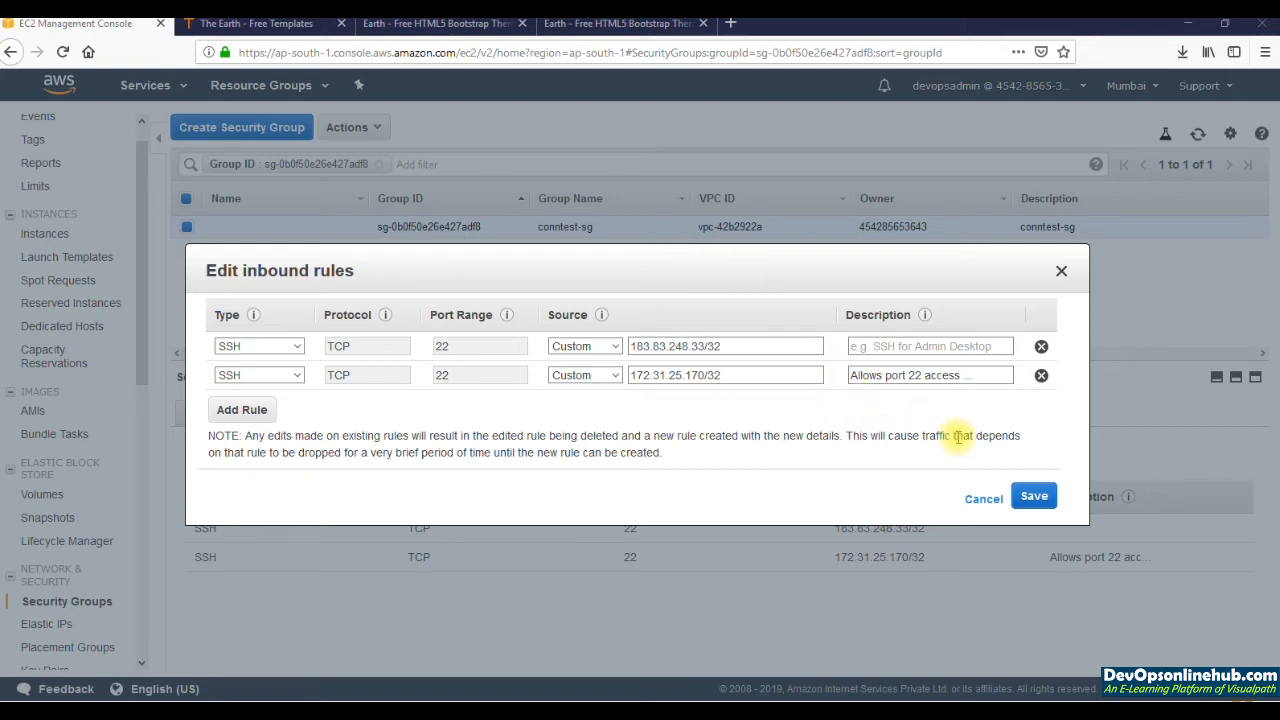
click(1036, 497)
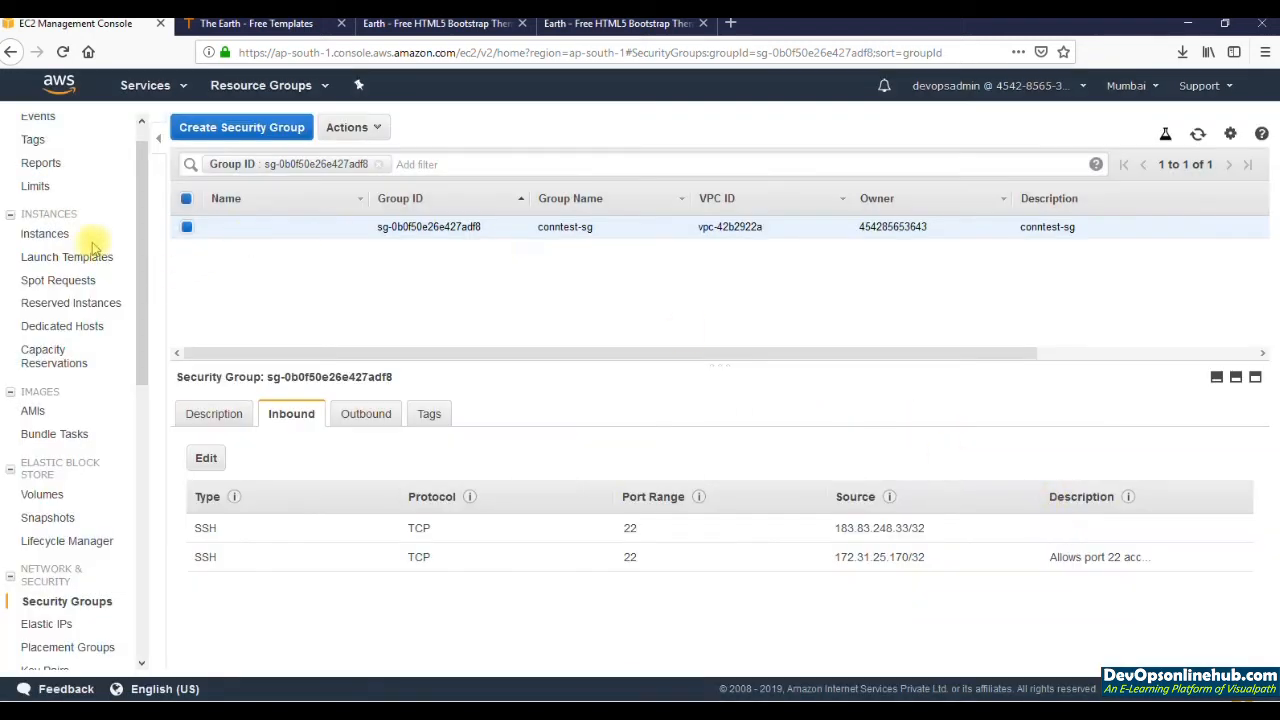
Step: Return to the instances list and view the details of Earth-web01 and mars
click(55, 233)
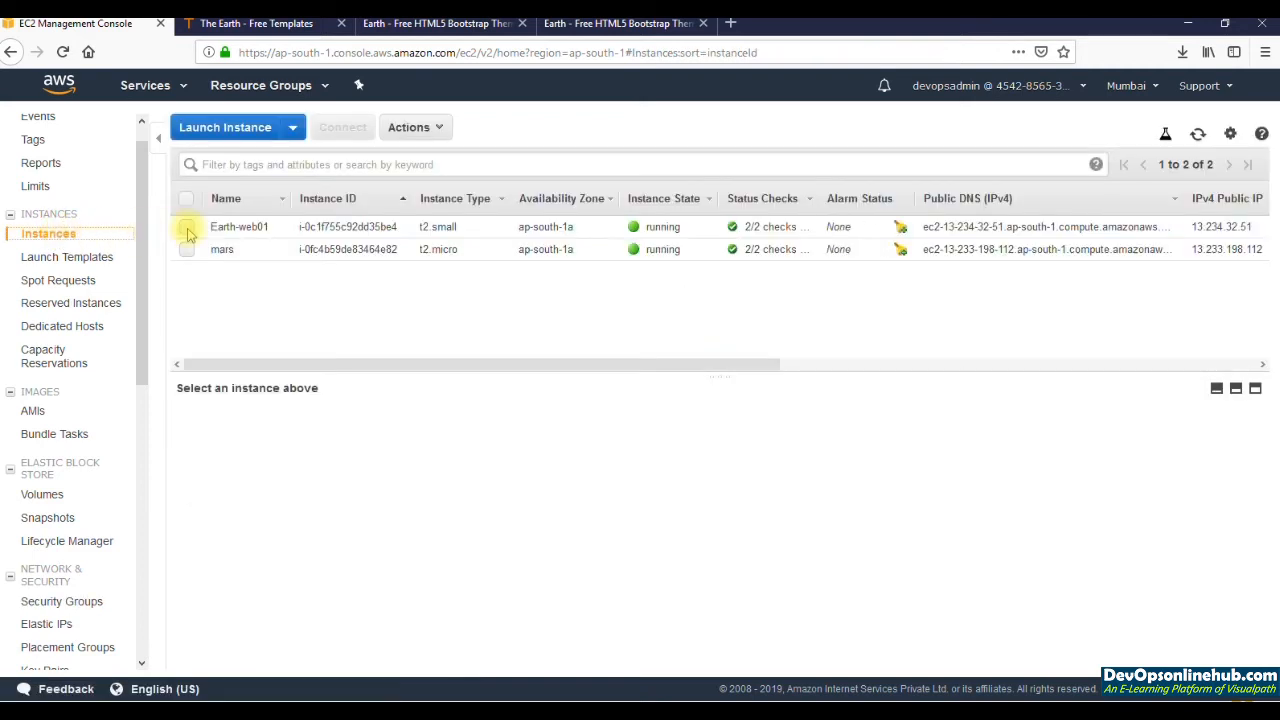
click(225, 227)
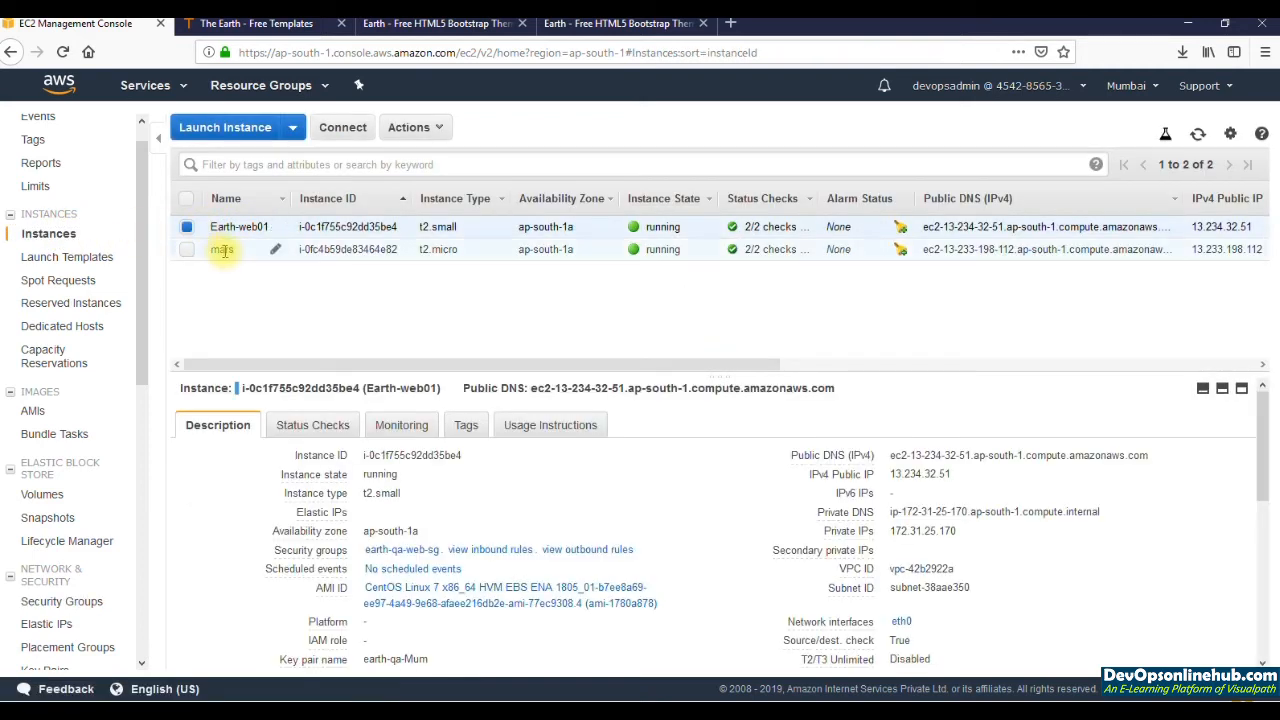
click(222, 251)
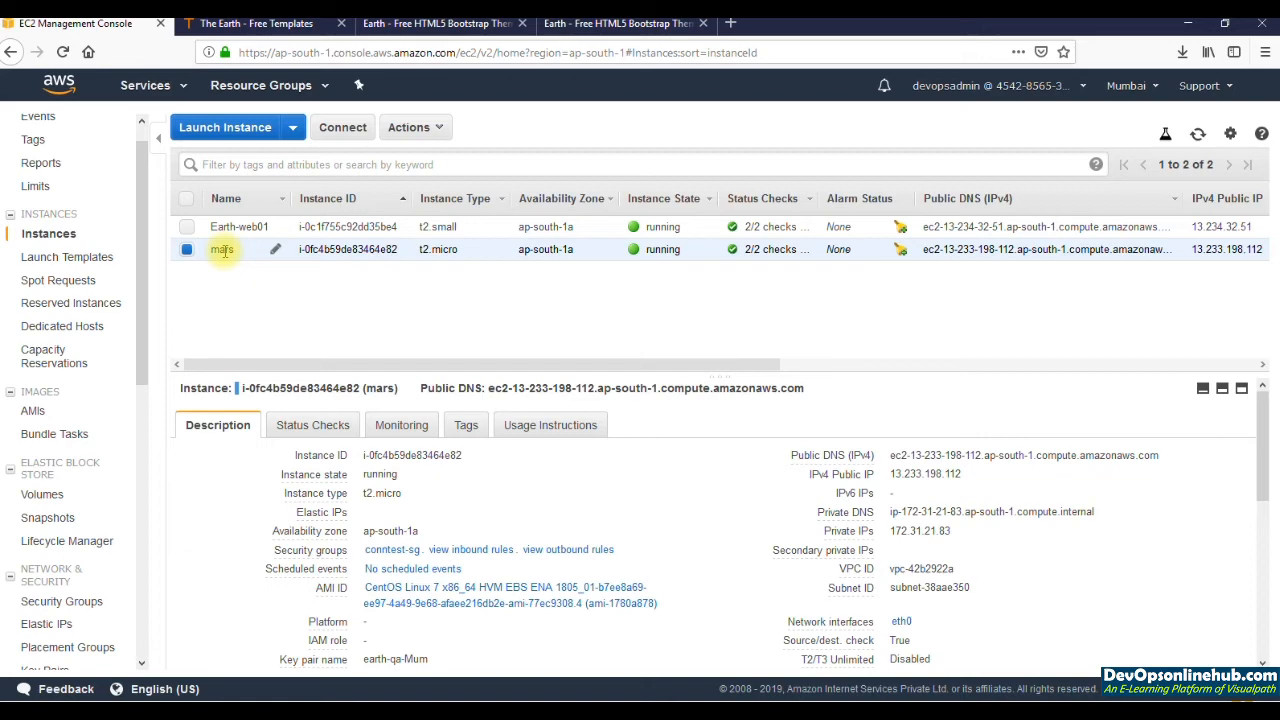
Step: Switch to the Earth-web01 terminal, run ip addr show and highlight the eth0 private IP
key(alt+Tab)
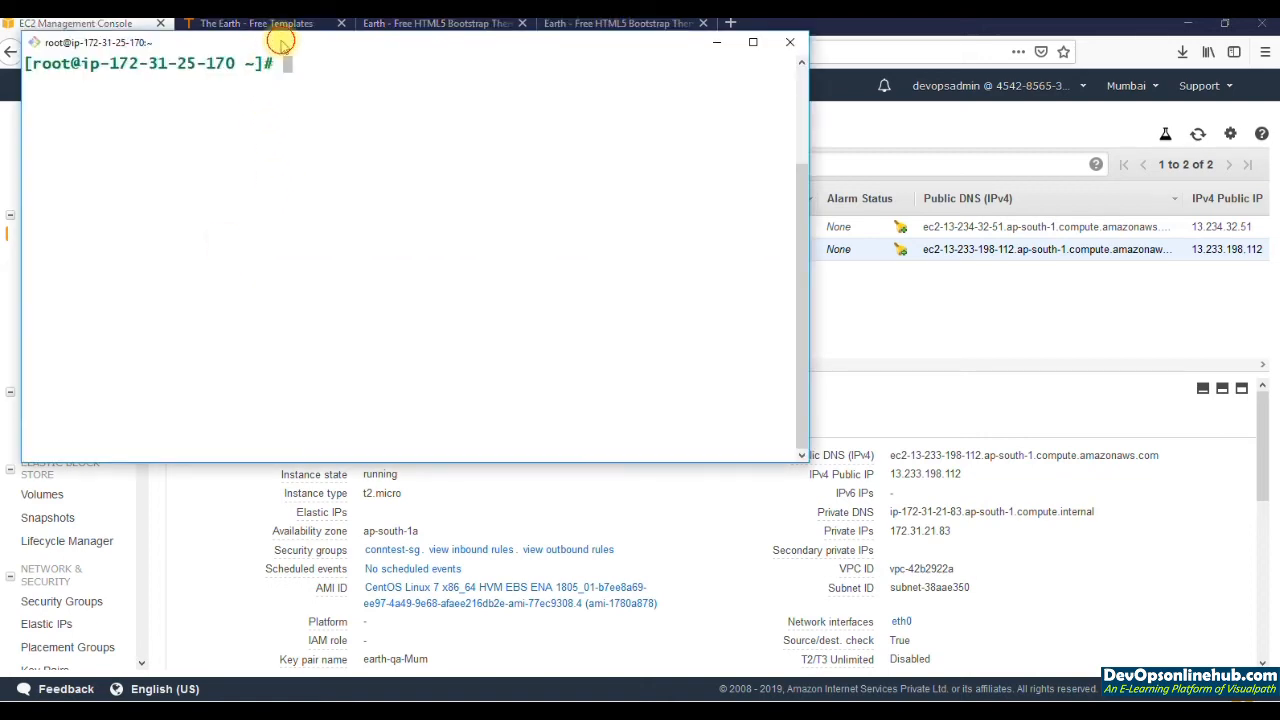
drag(272, 46, 368, 134)
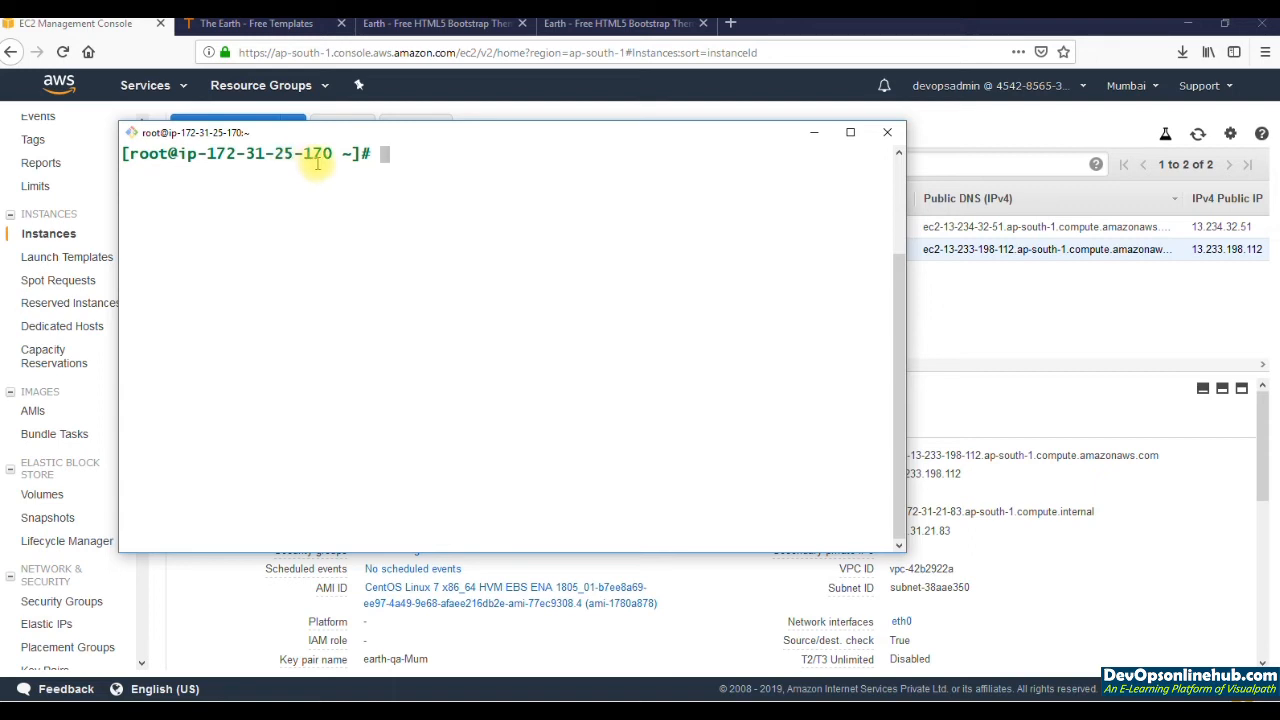
text(ip addr show)
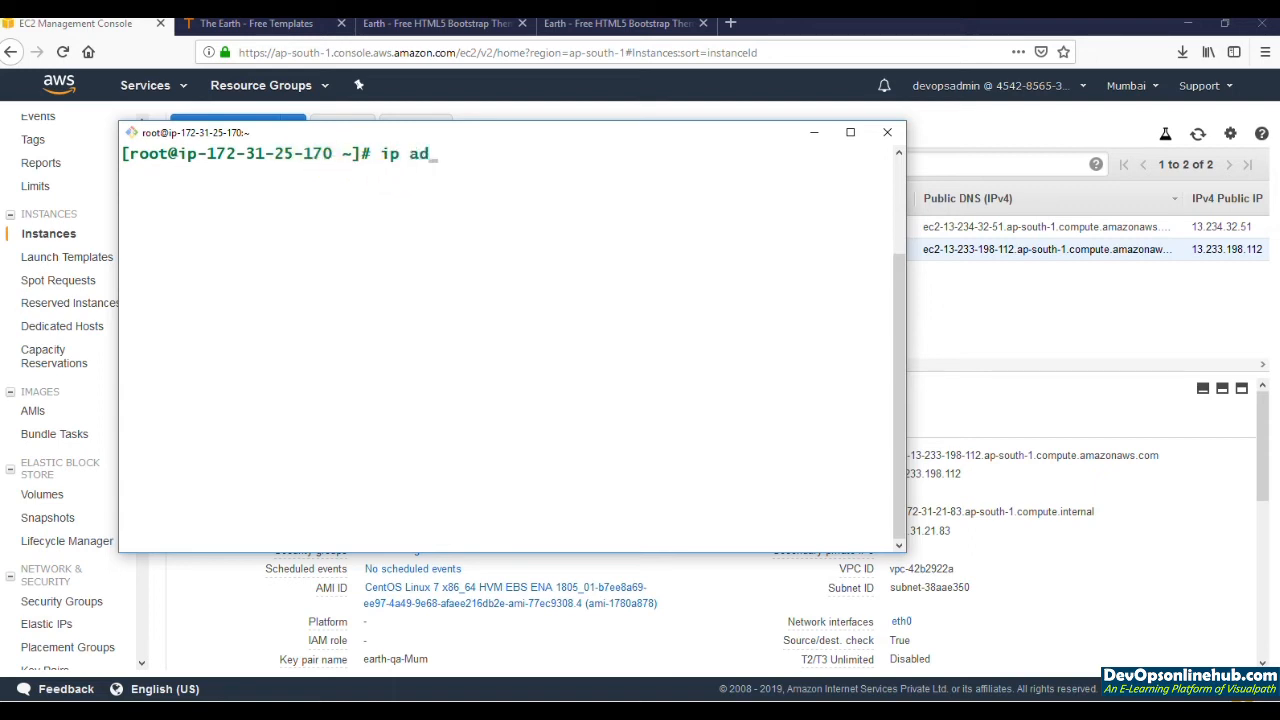
key(Return)
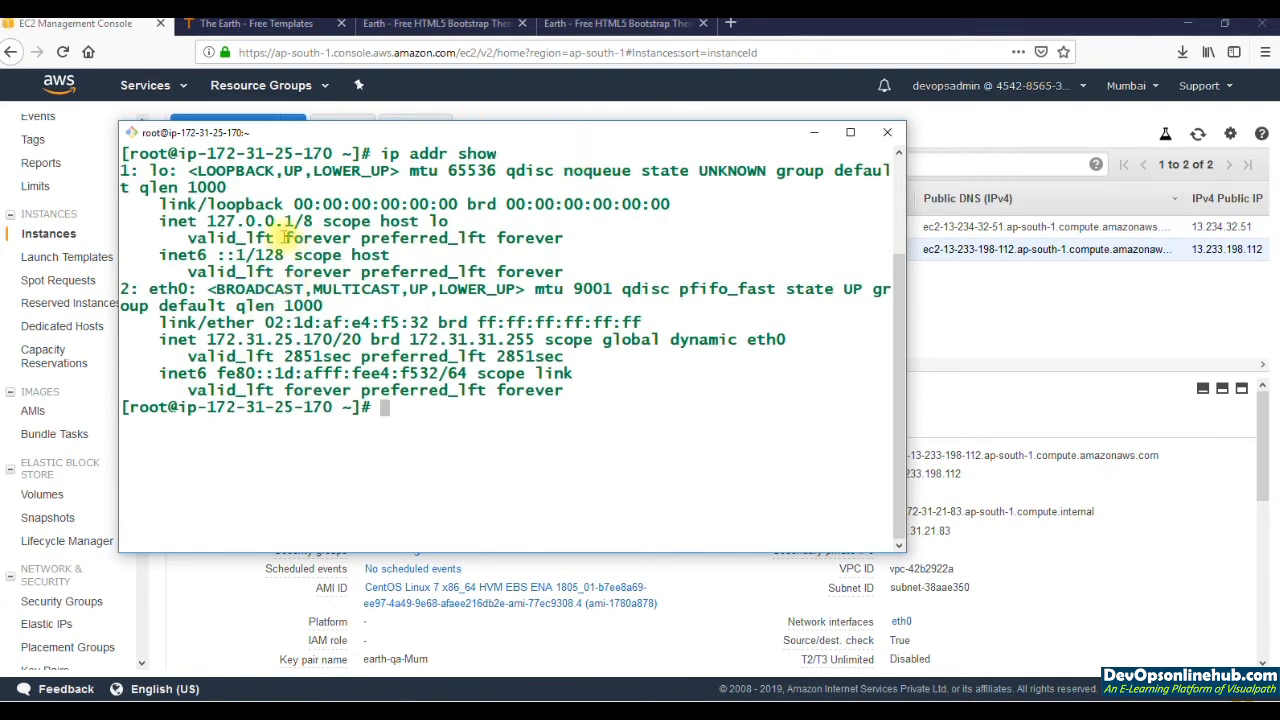
drag(206, 339, 336, 340)
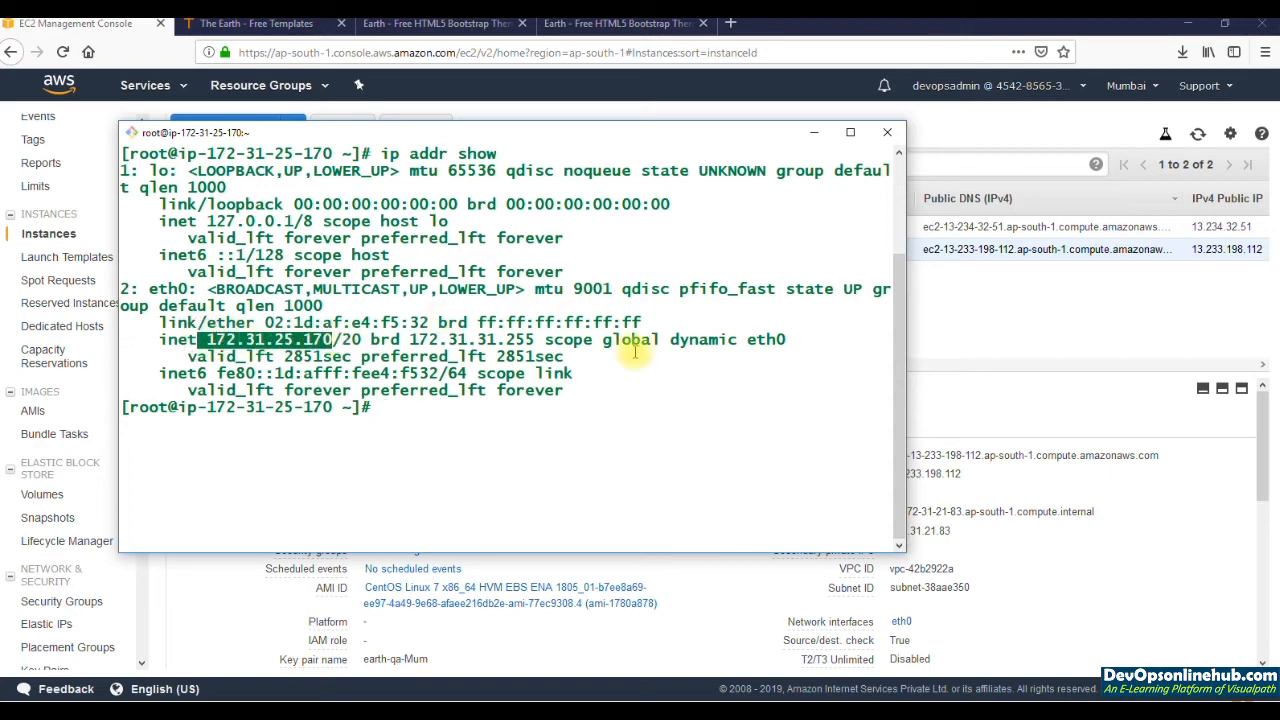
Step: Compare the private IPs of mars and Earth-web01 in the EC2 console, ending back at the terminal
drag(663, 137, 575, 103)
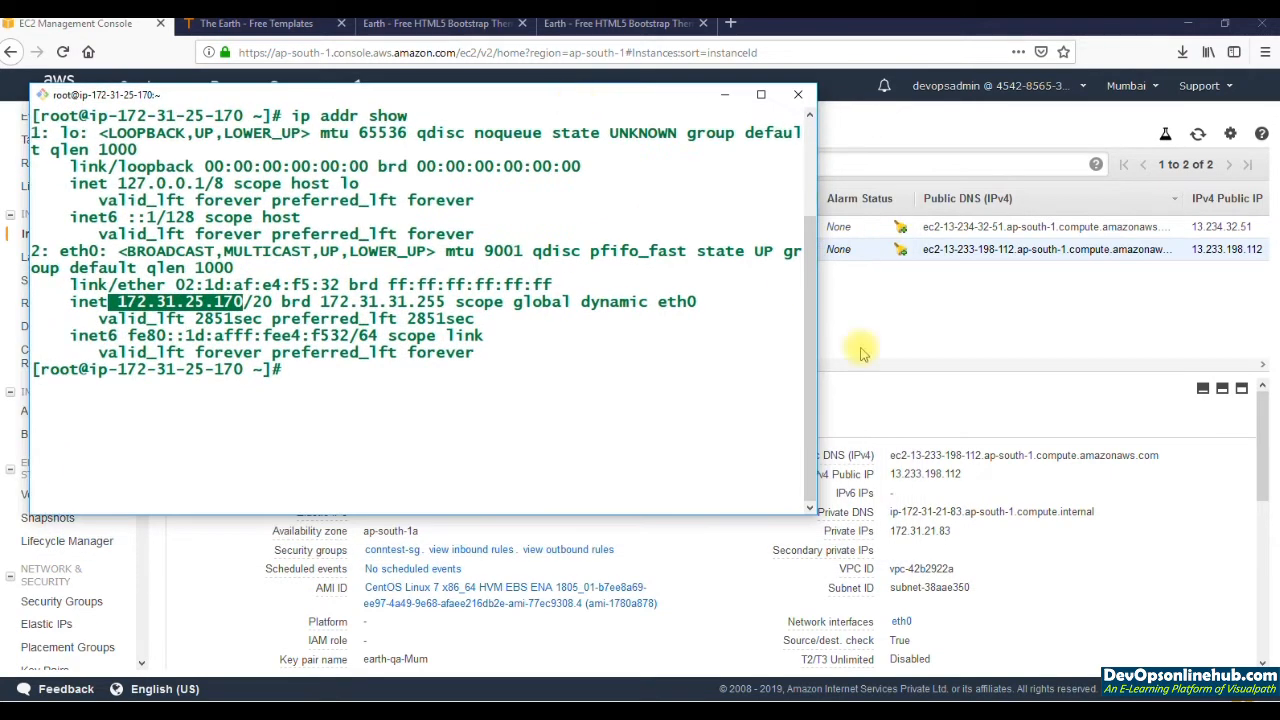
click(928, 531)
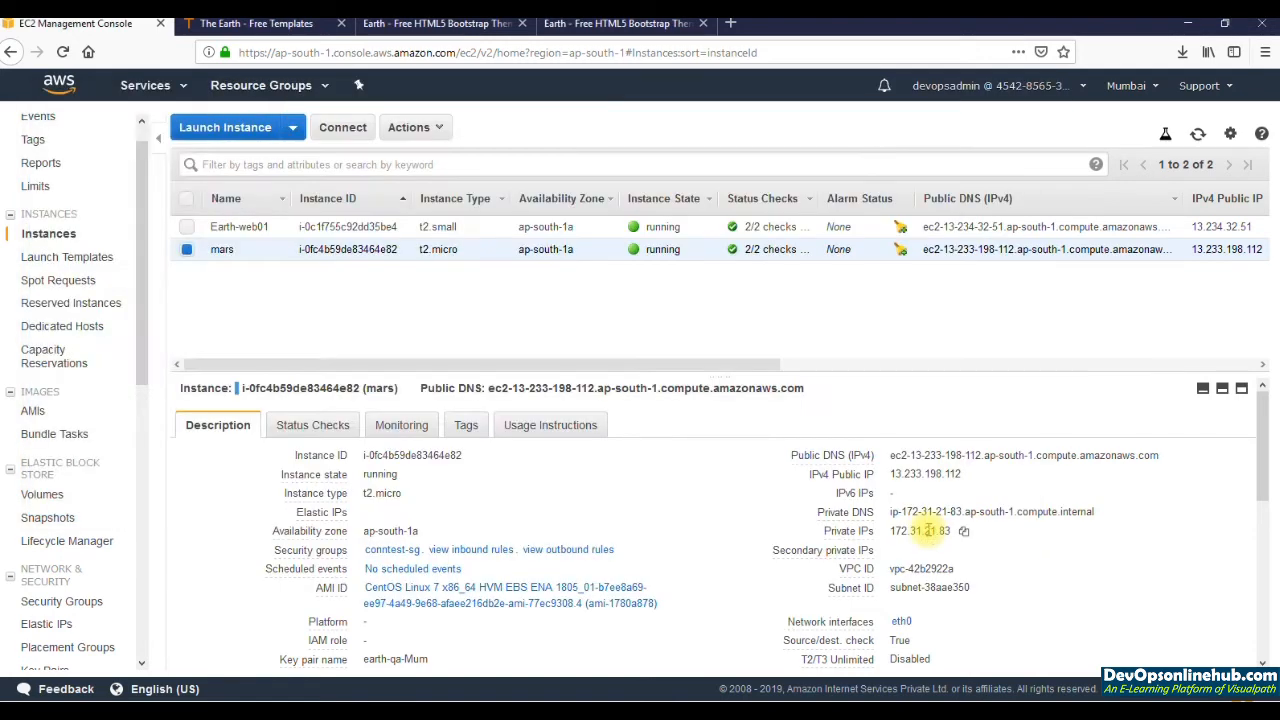
click(560, 224)
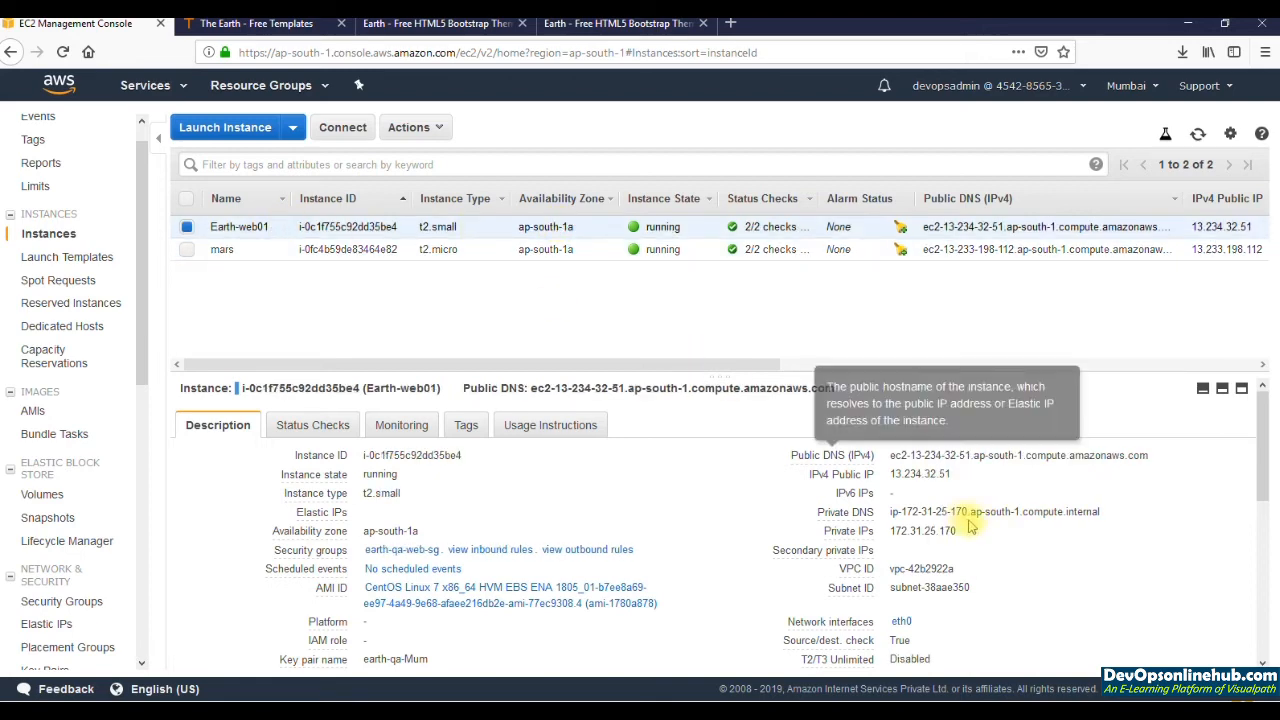
key(alt+Tab)
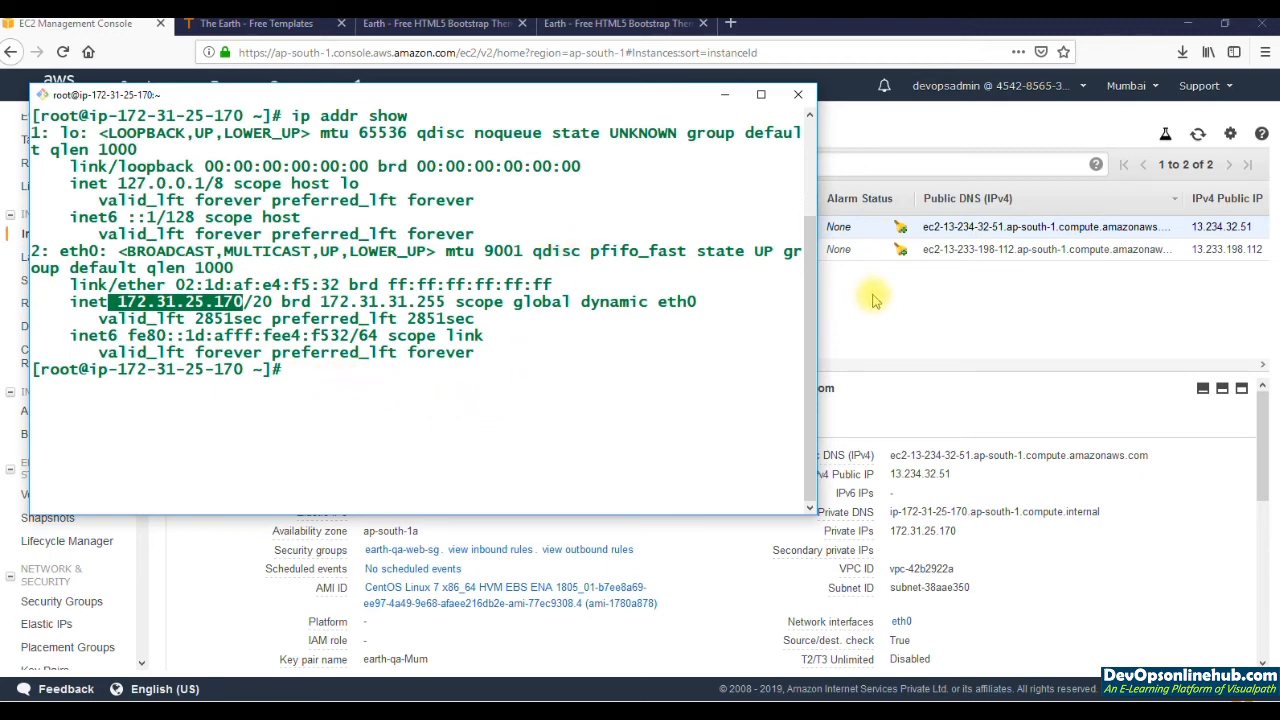
Step: Return to the EC2 console, select the mars instance and copy its private IP
click(872, 255)
click(752, 249)
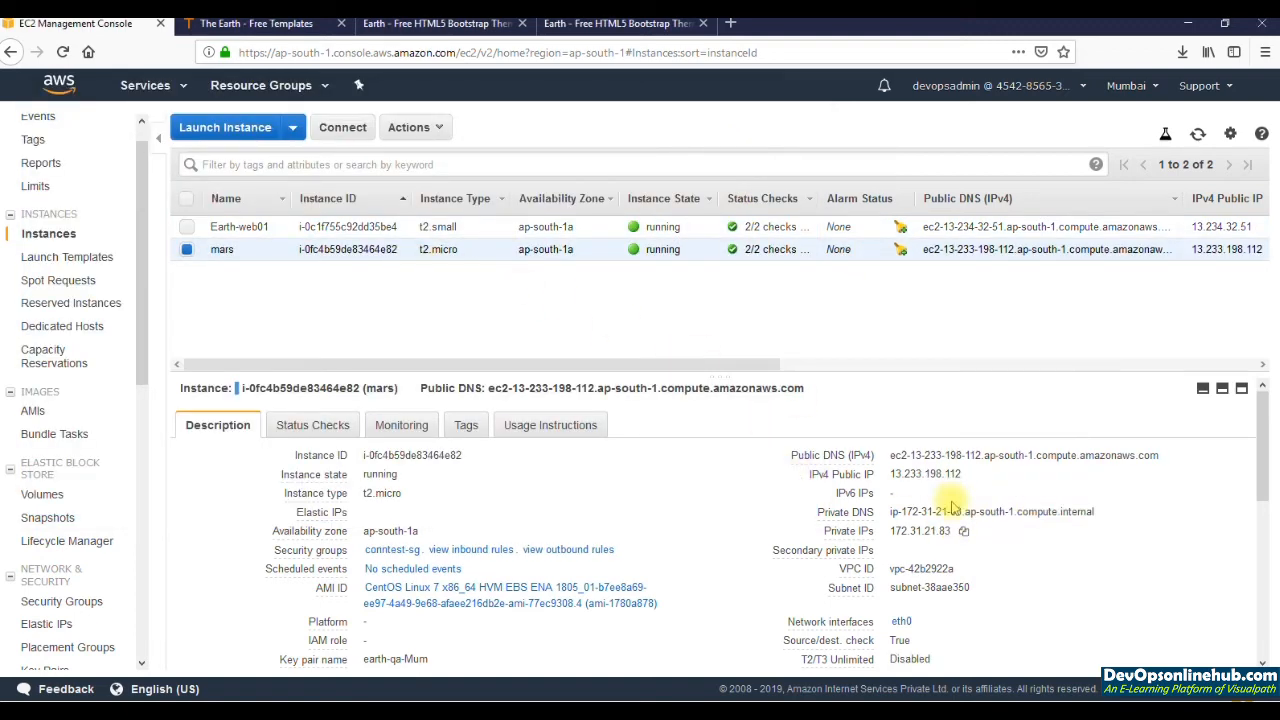
click(964, 533)
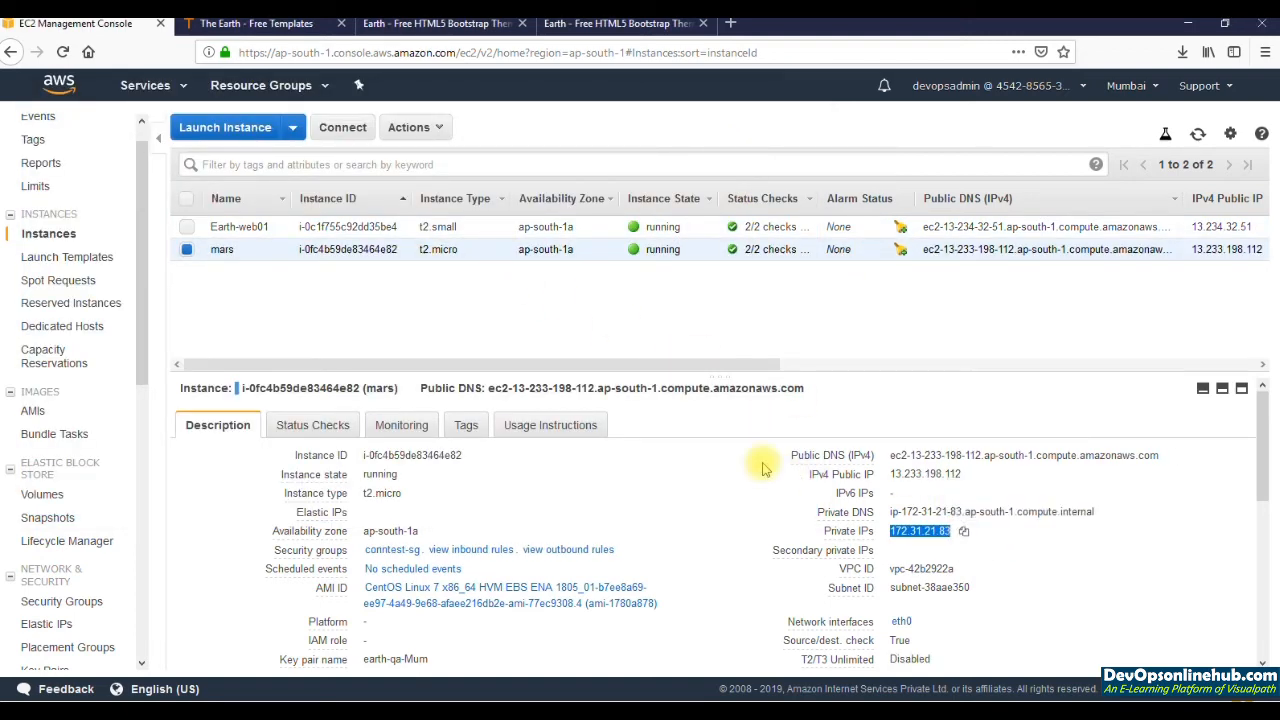
key(alt+Tab)
text(ssh)
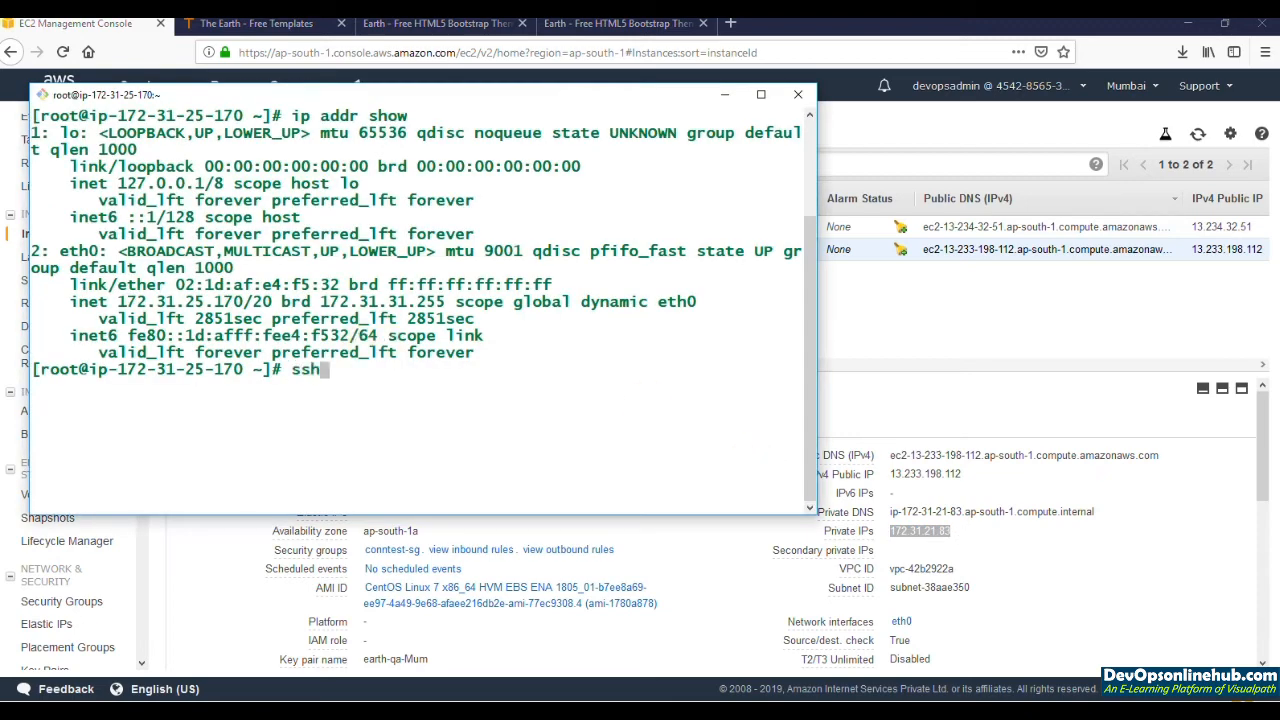
text( centos@)
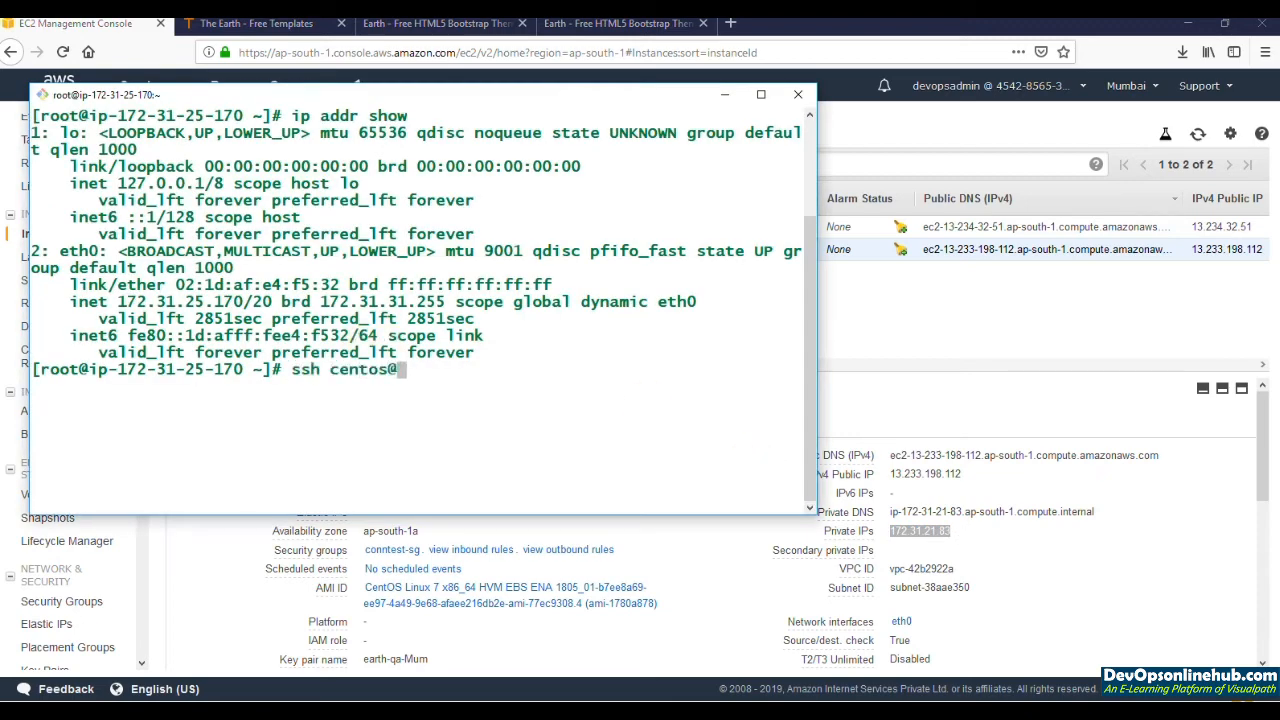
key(shift+Insert)
key(Return)
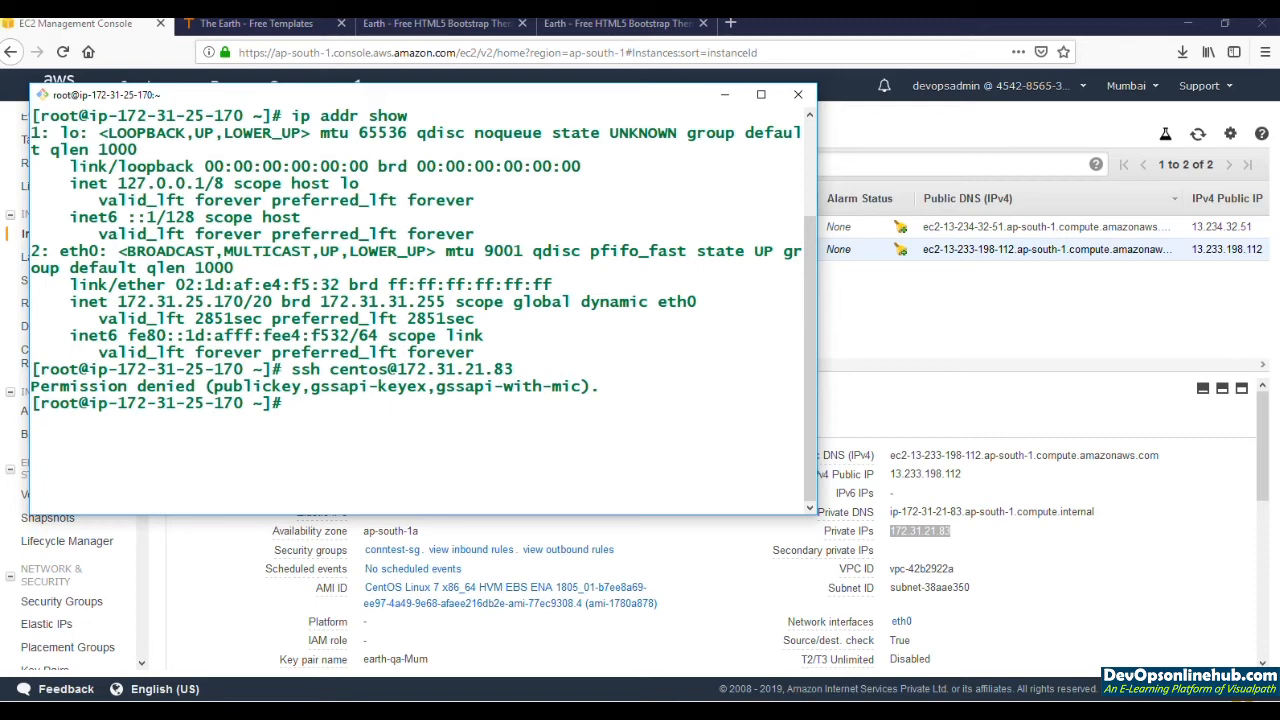
Step: Exit the root shell and the centos SSH session on Earth-web01 to return to the local shell
text(exit)
key(Return)
text(exit)
key(Return)
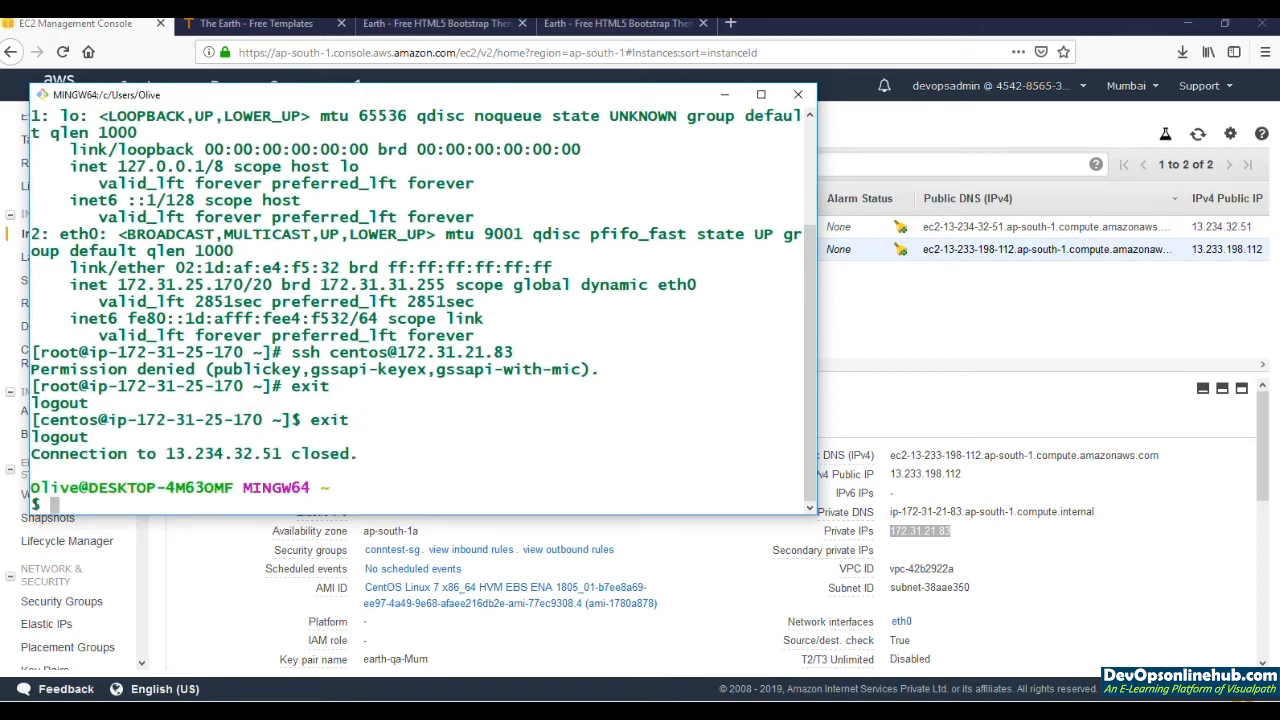
Step: Enter an unexecuted scp command using Downloads/earth-qa-Mum.pem as both the identity key and the source file, with centos@ as the destination start
text(scp -i Downloads/)
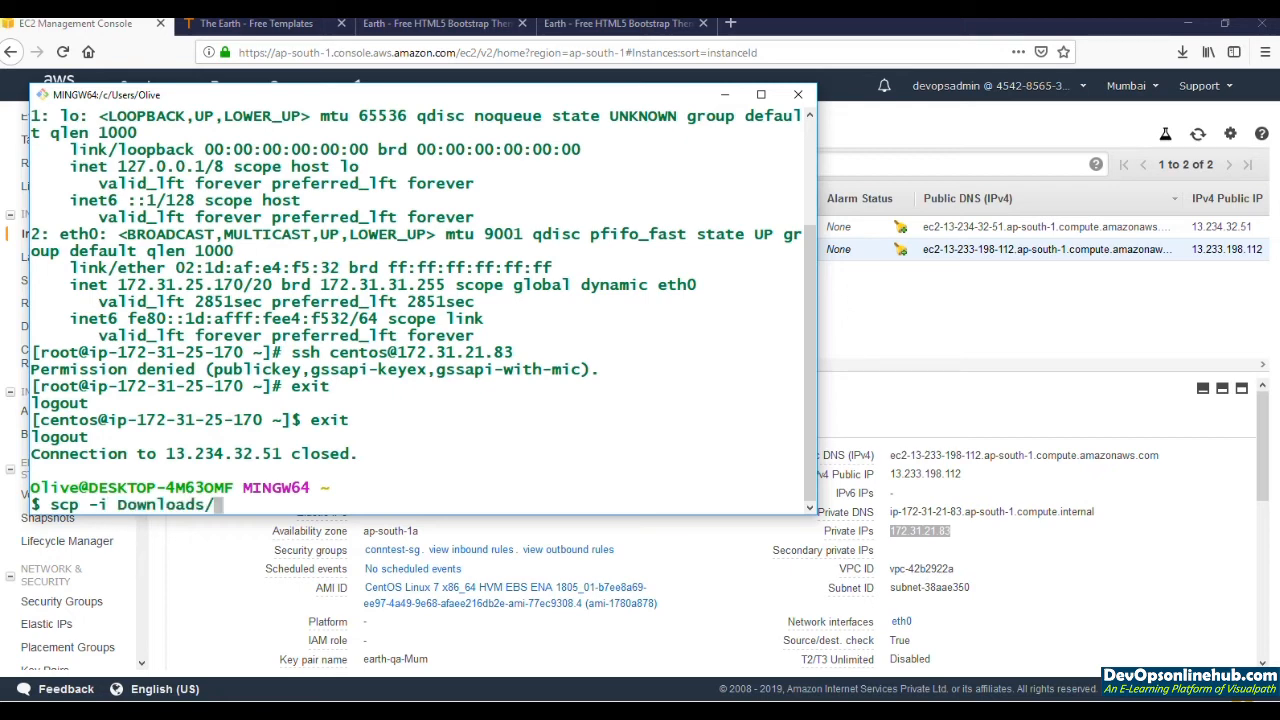
text(e)
key(Tab)
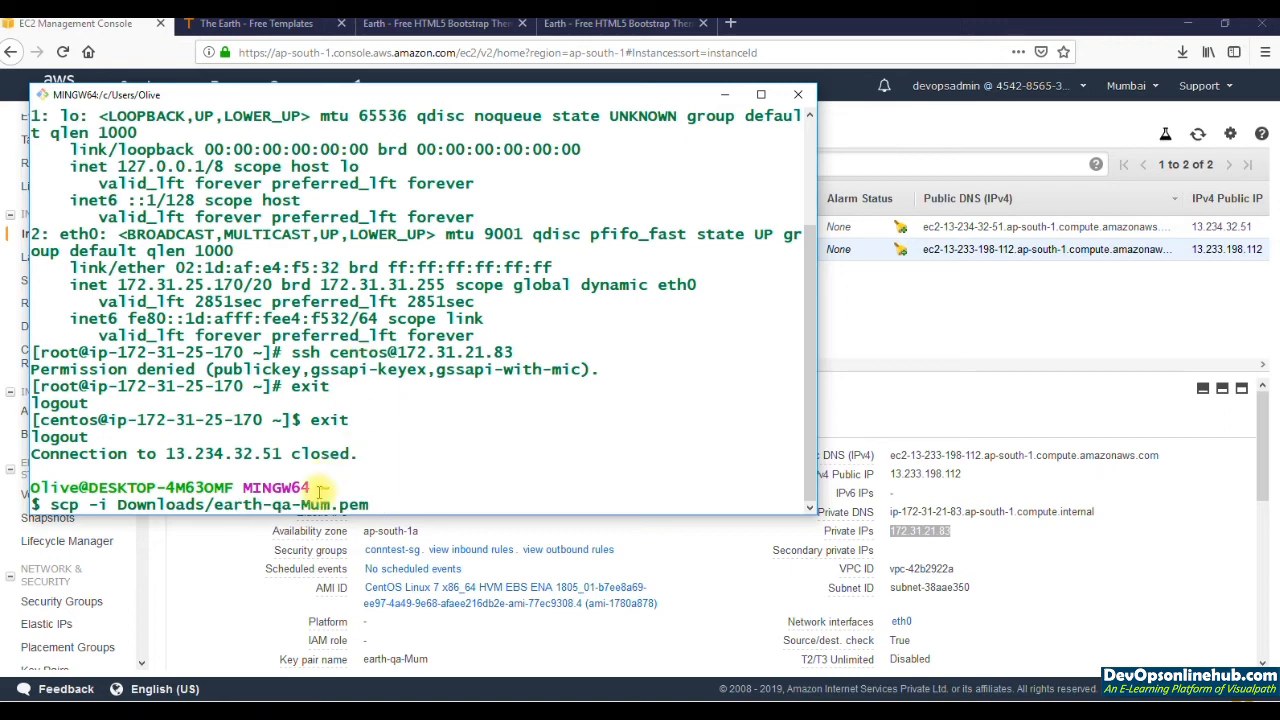
text(Downloads/)
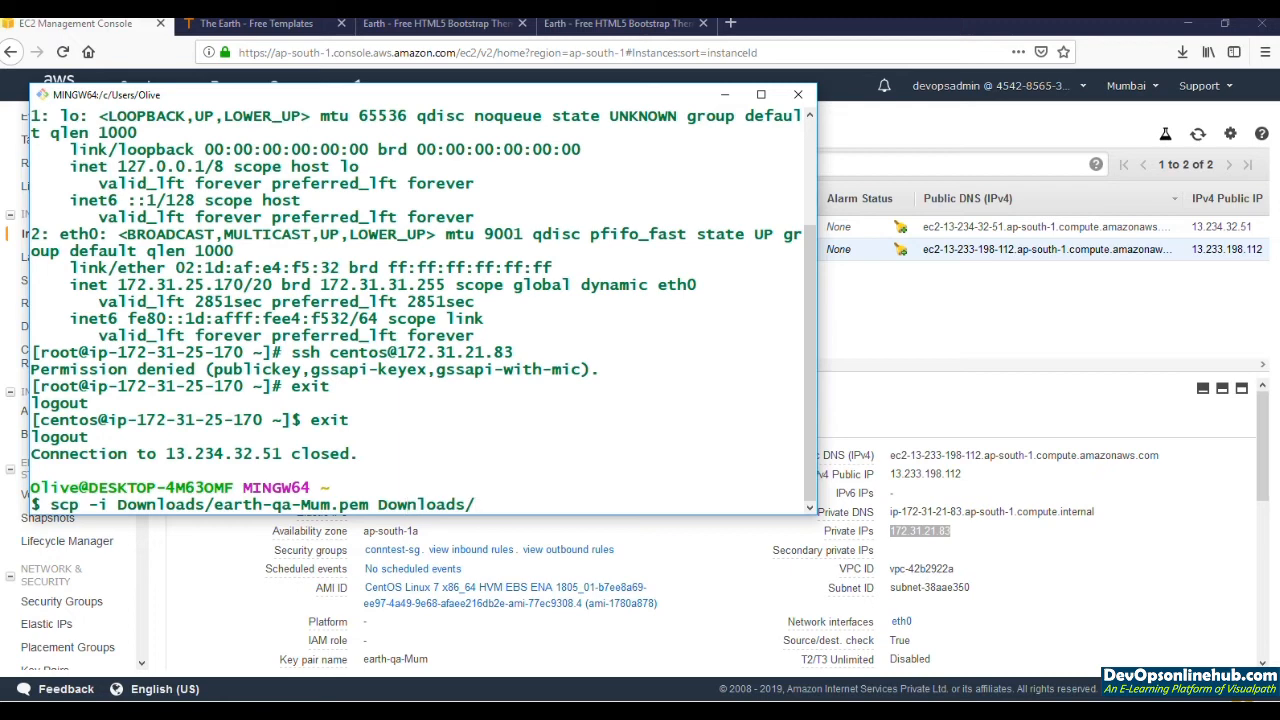
key(alt+Tab)
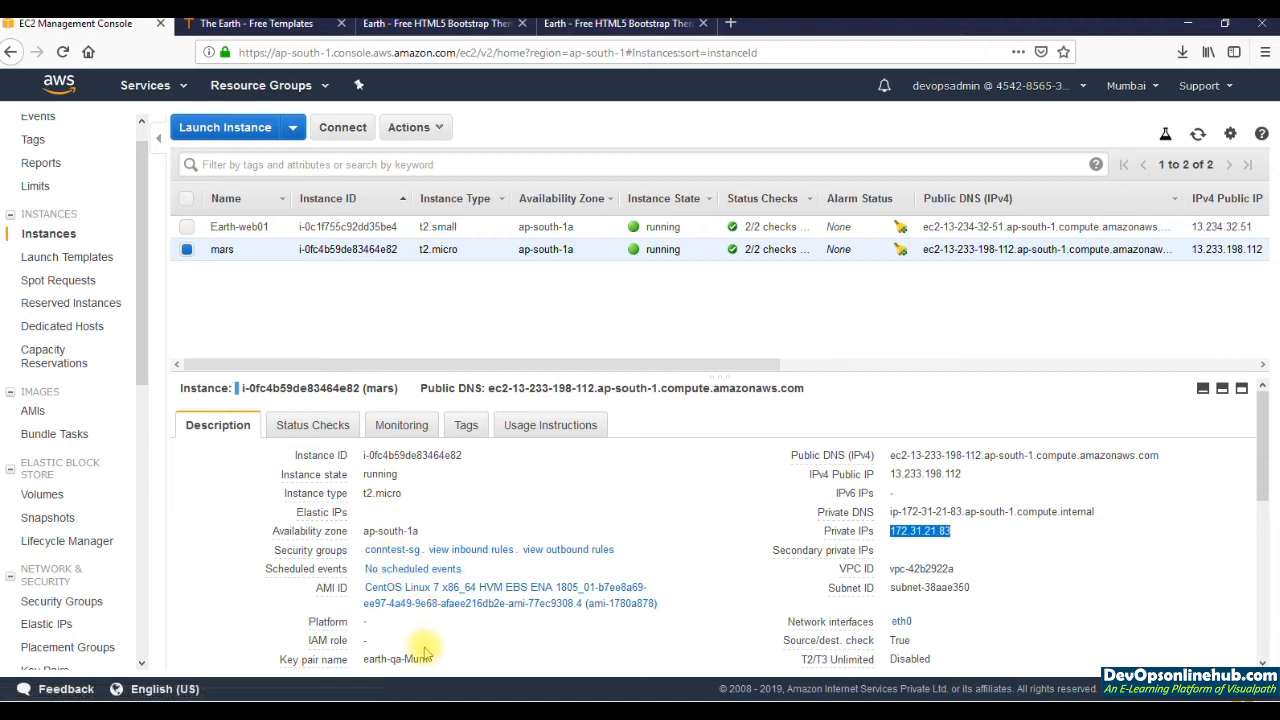
key(alt+Tab)
text(ea)
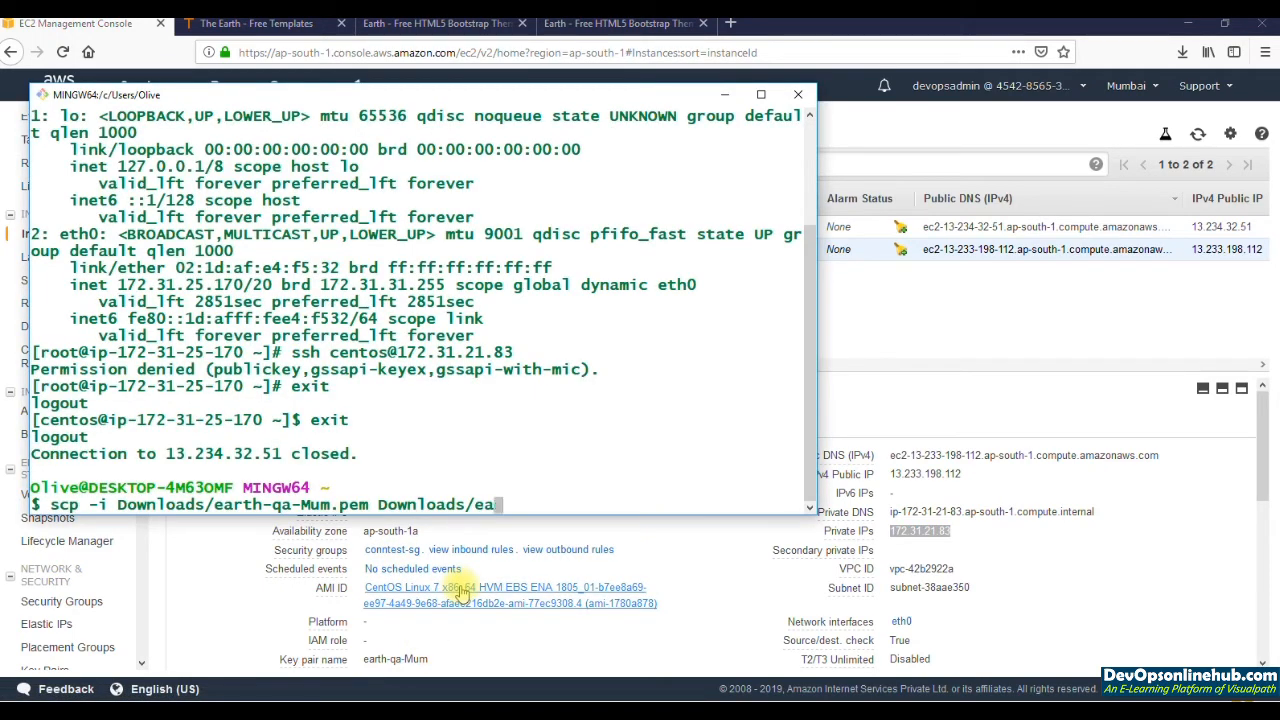
key(Tab)
text(ce)
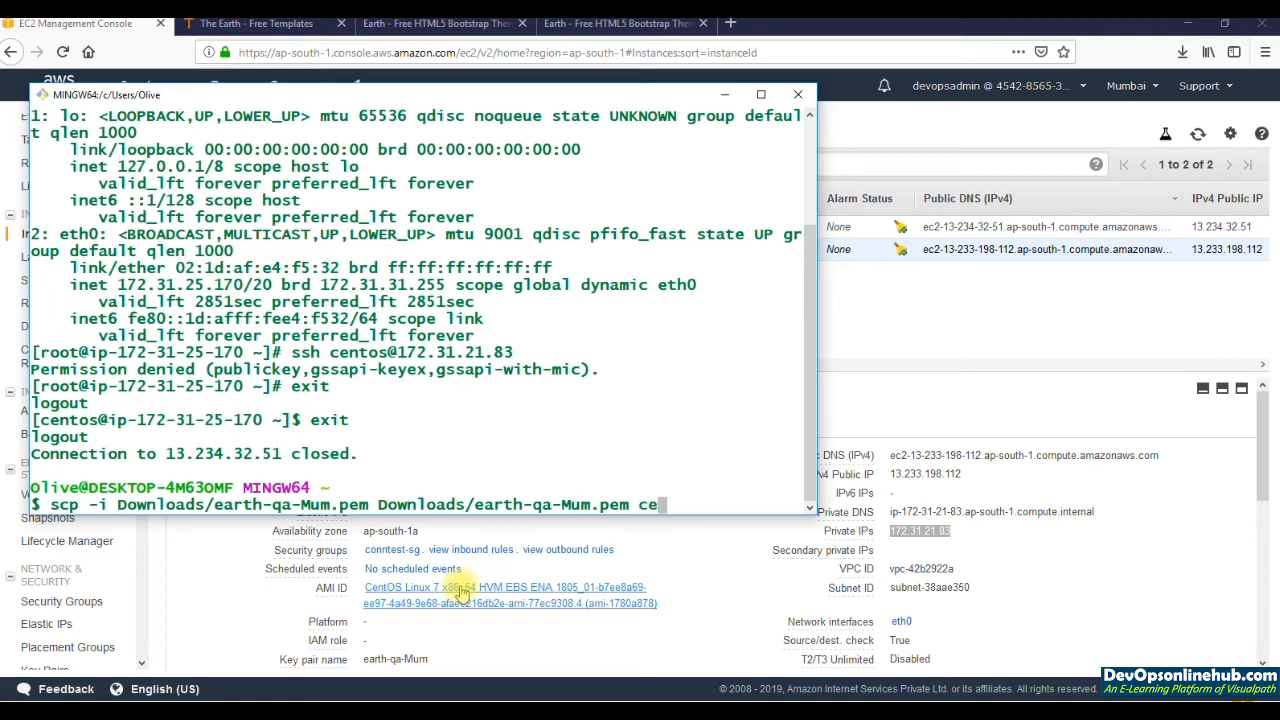
text(ntos@)
key(alt+Tab)
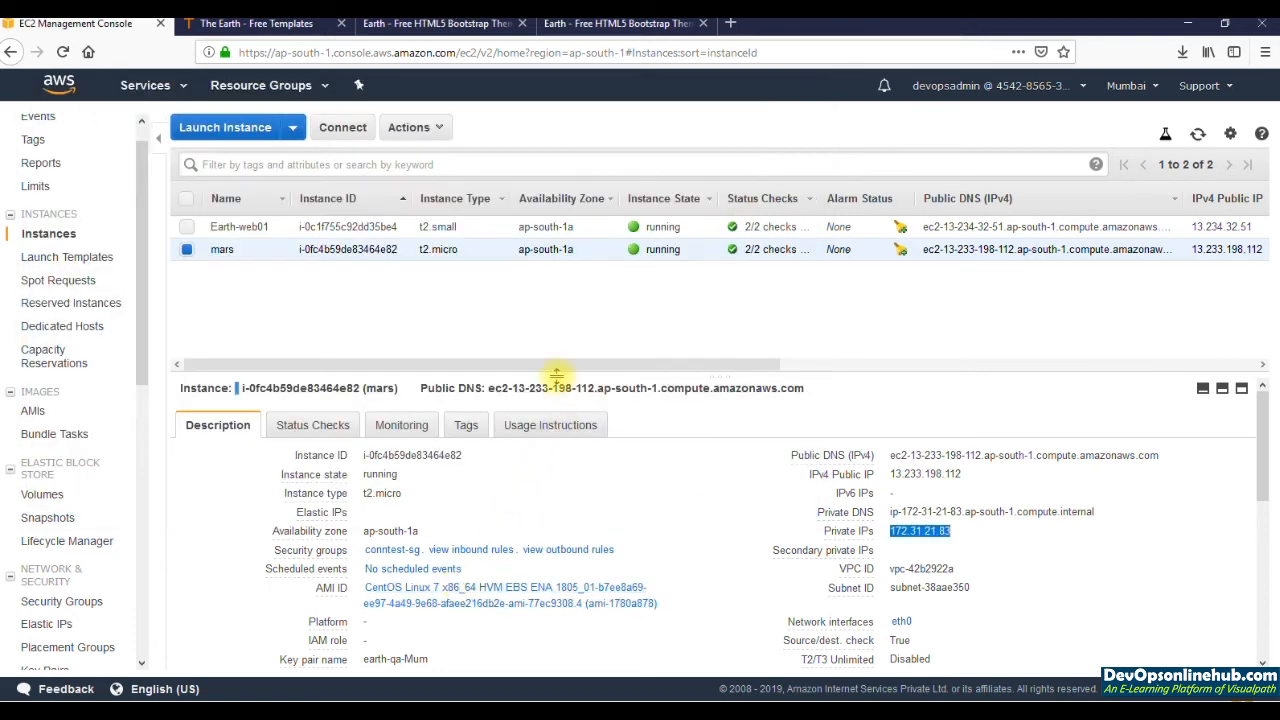
click(485, 228)
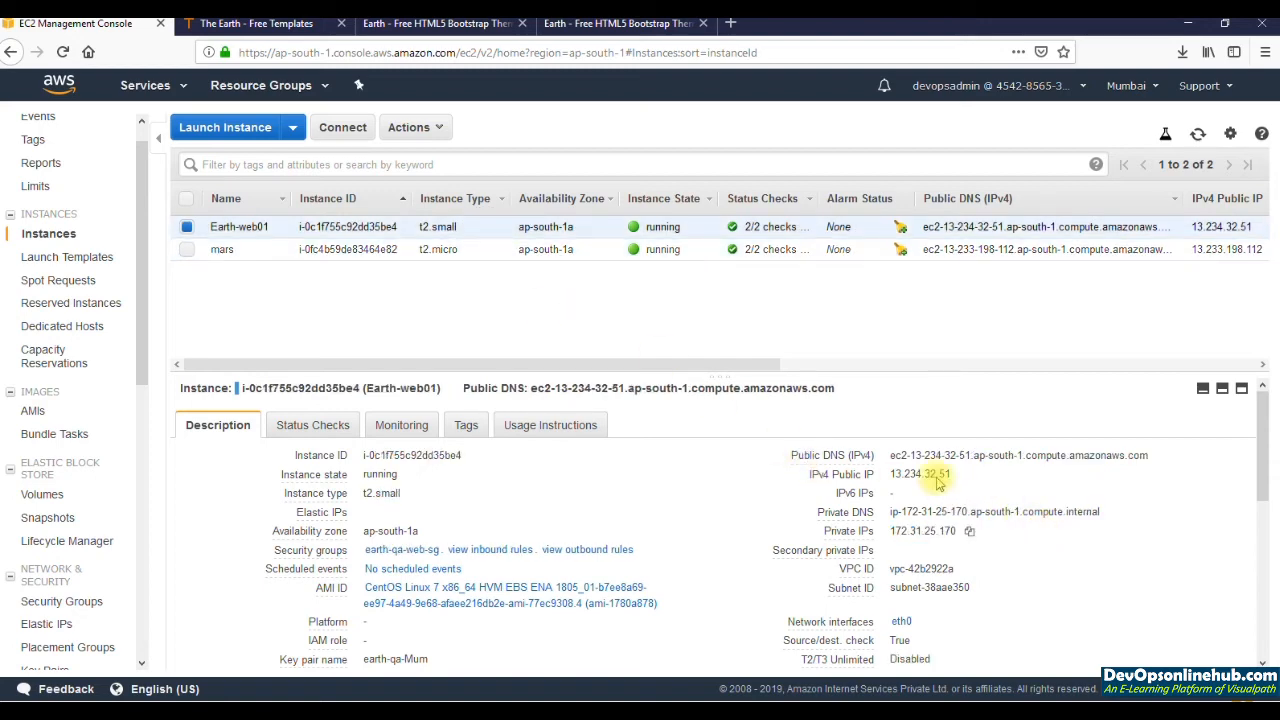
click(962, 478)
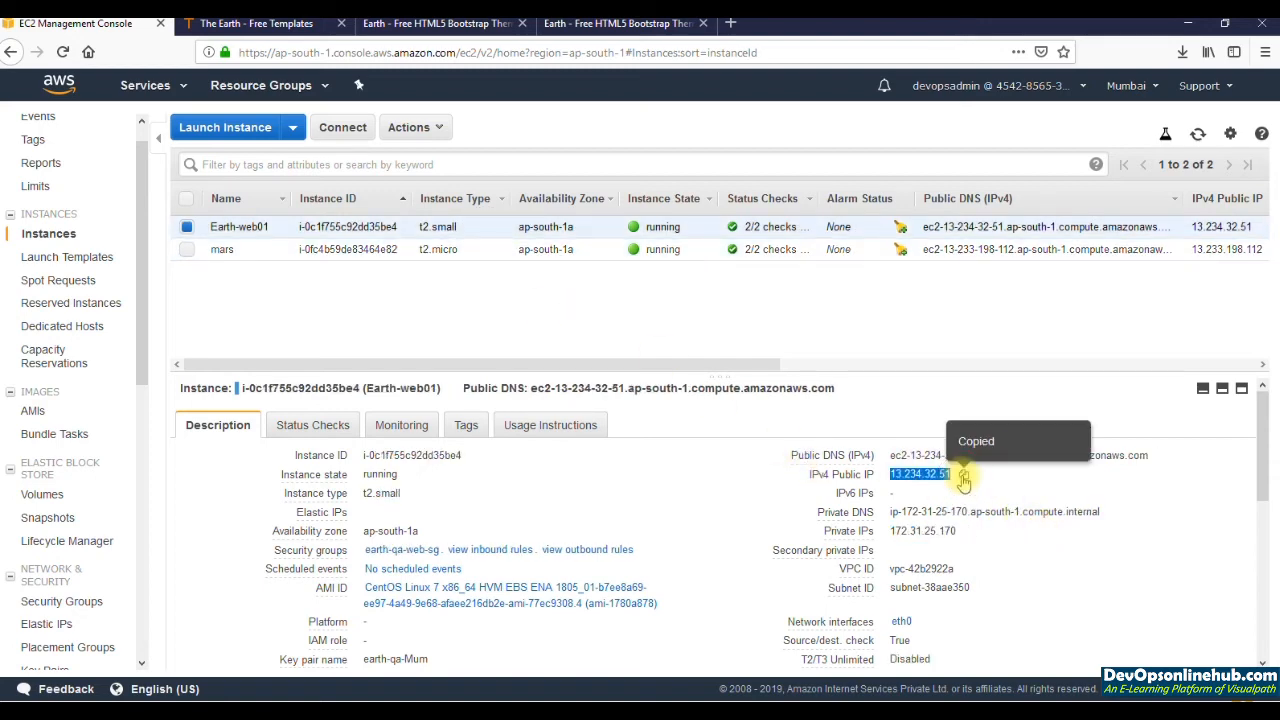
key(alt+Tab)
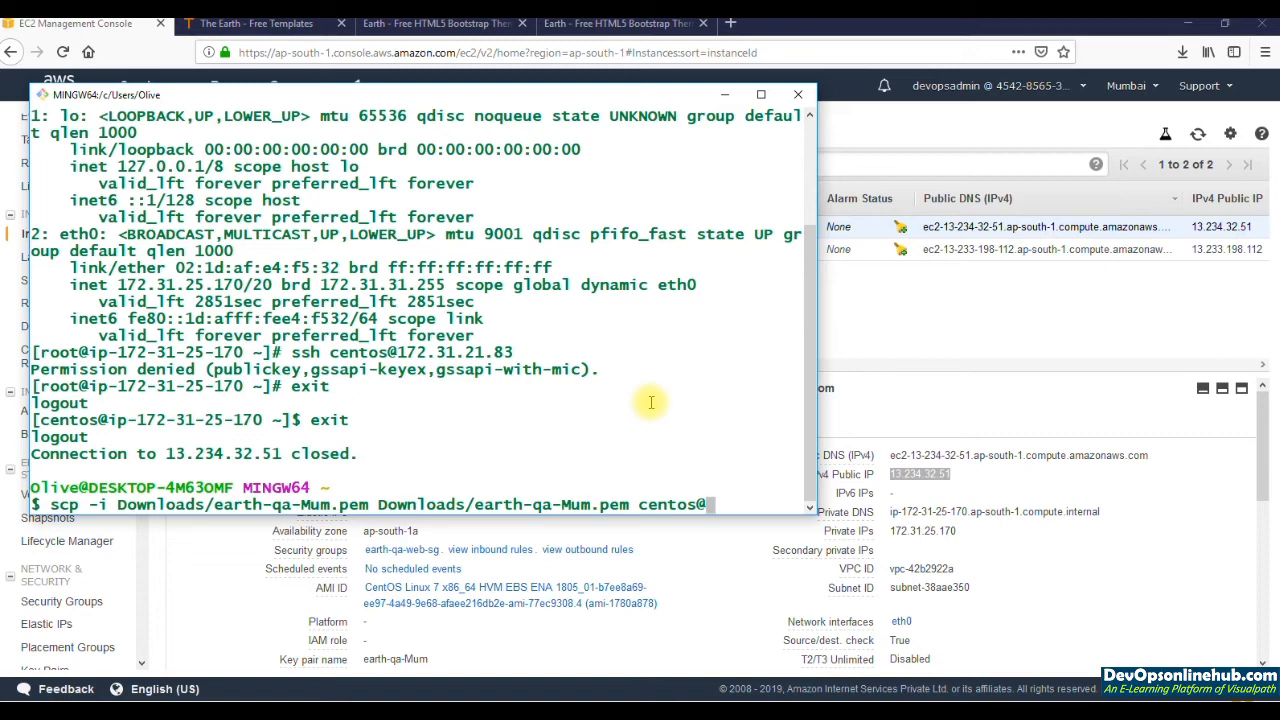
key(shift+Insert)
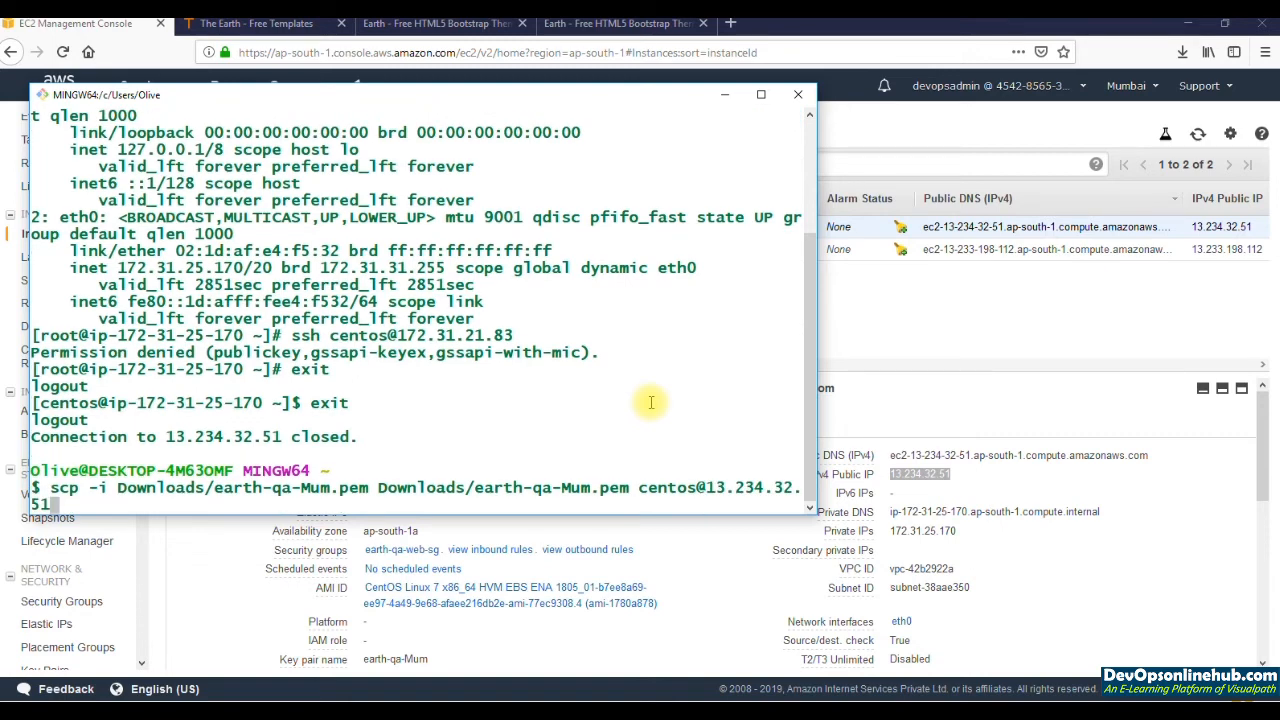
key(Return)
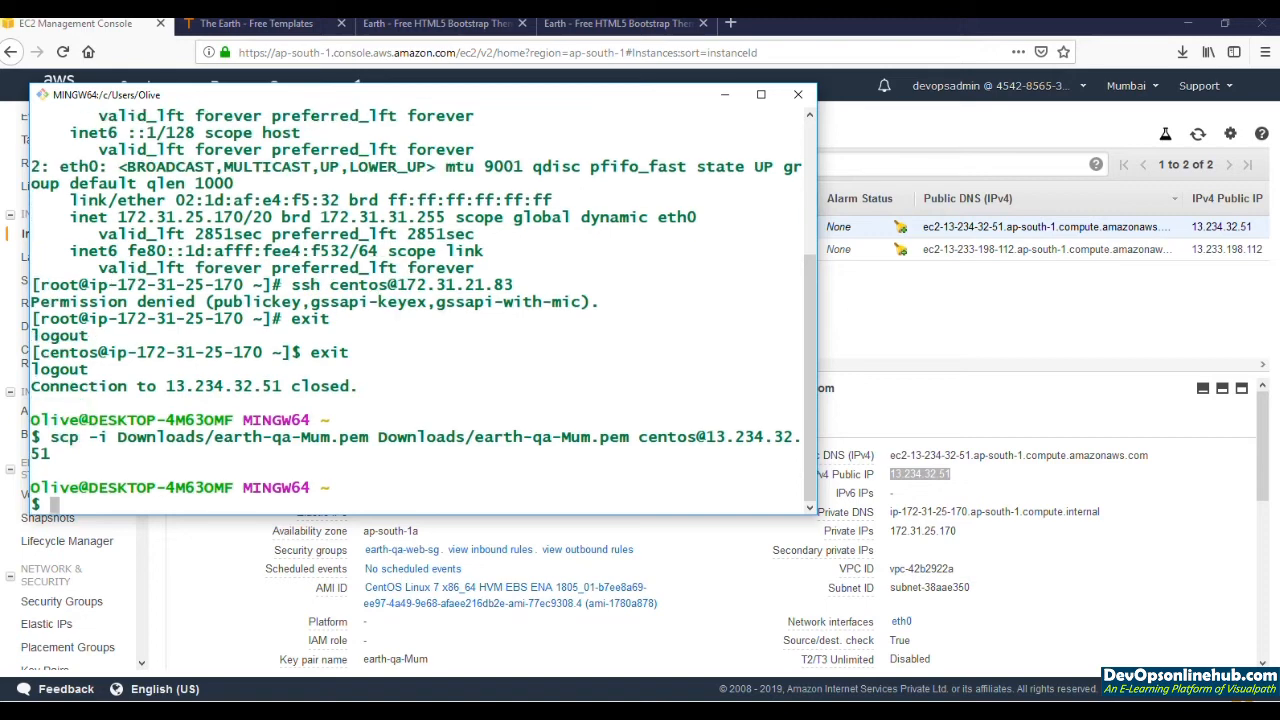
Step: Rerun the scp command with :/home/centos/ appended so earth-qa-Mum.pem is copied to Earth-web01
key(Up)
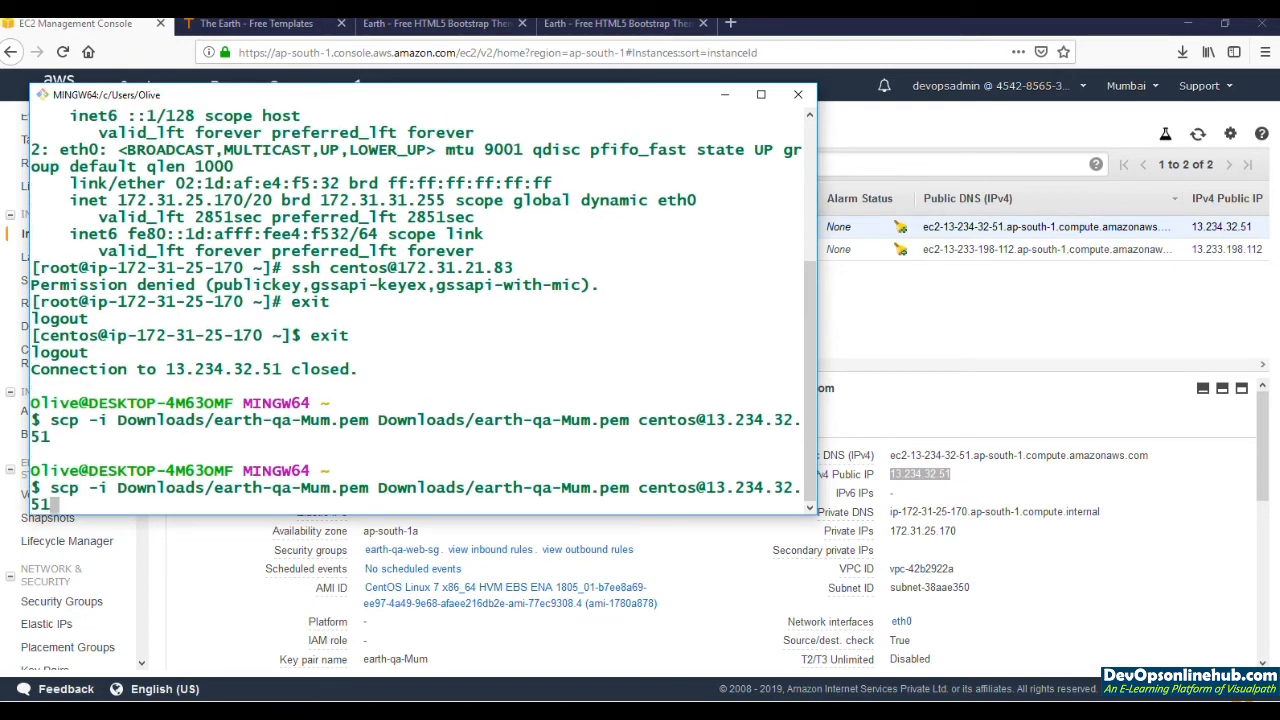
text(:/home/centos/)
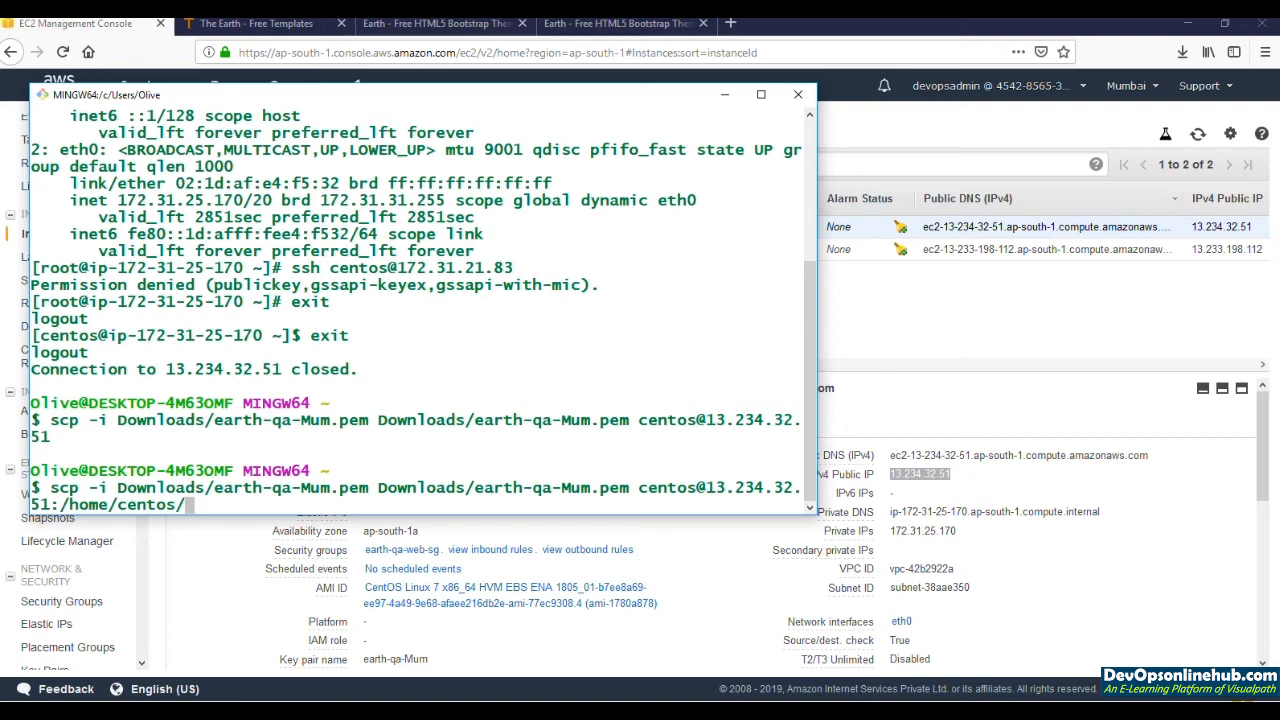
key(Return)
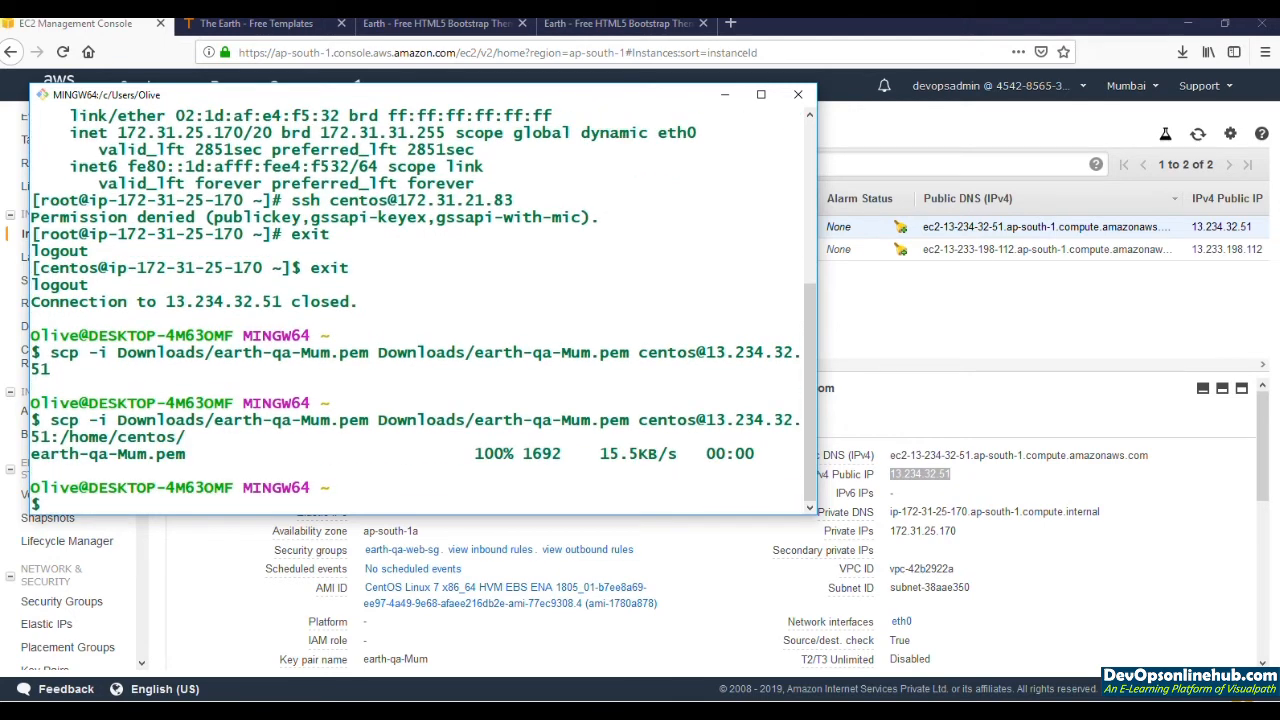
key(Up)
key(Up)
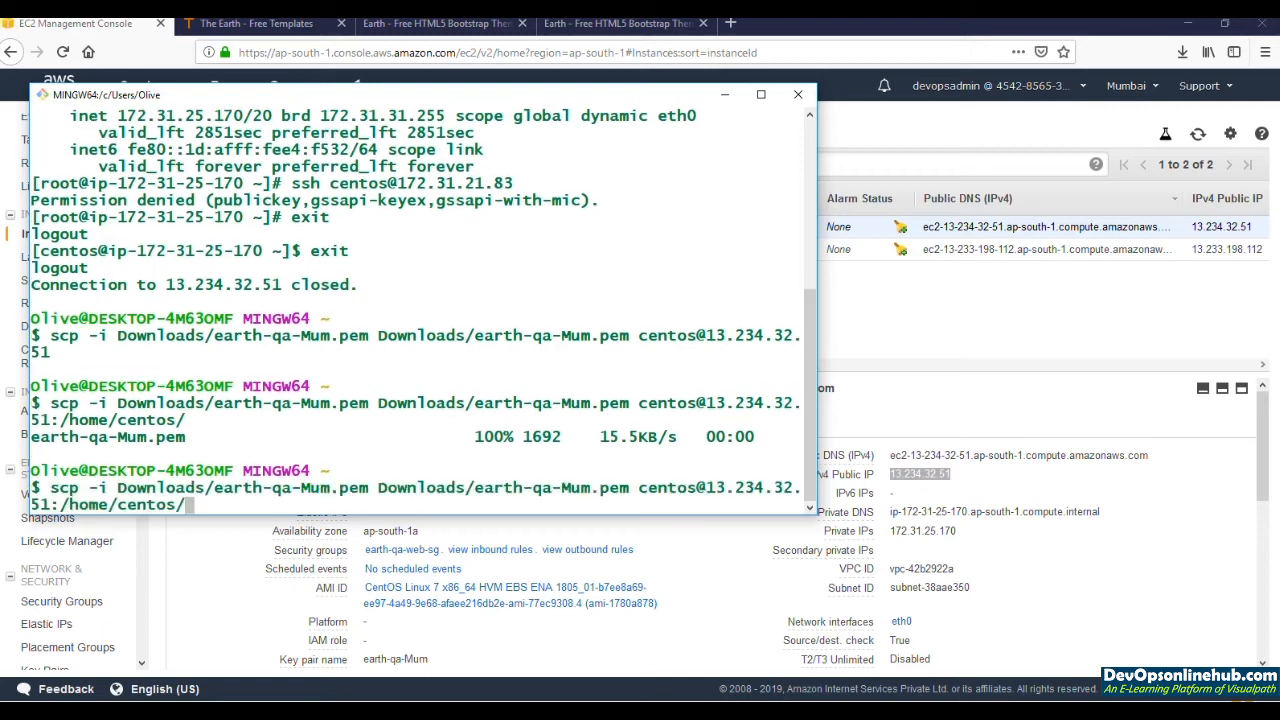
key(Up)
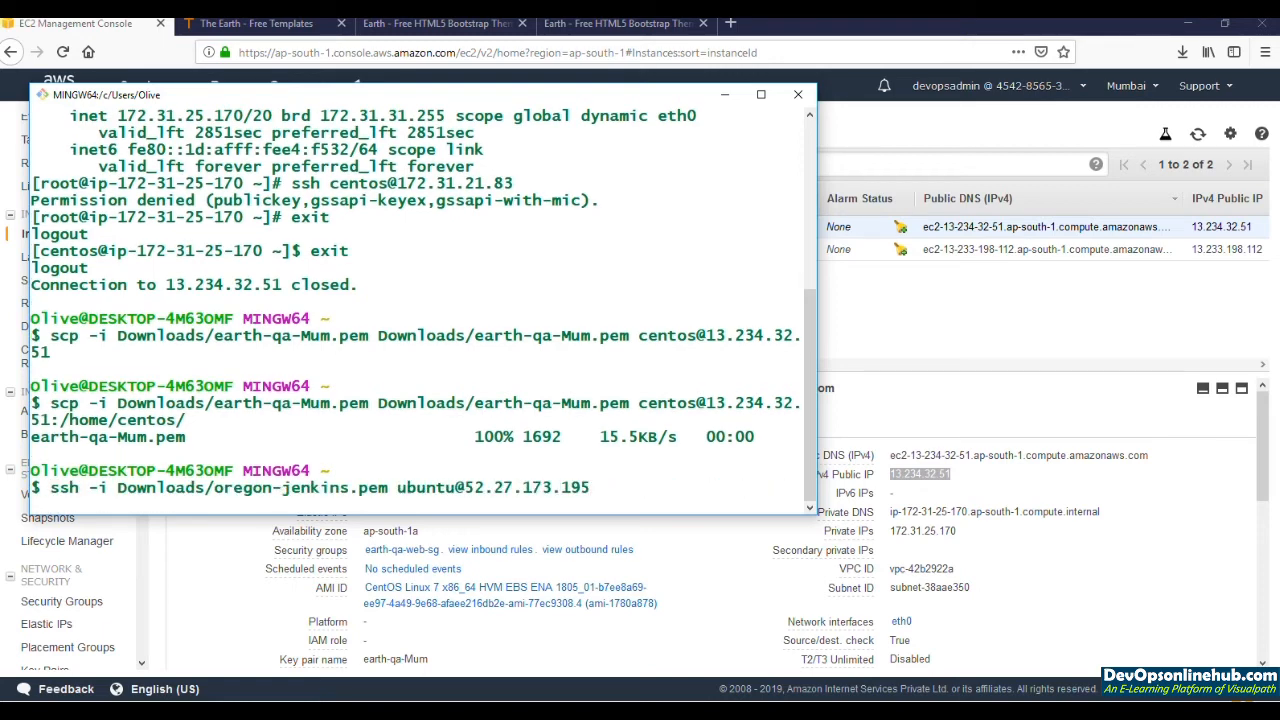
key(Down)
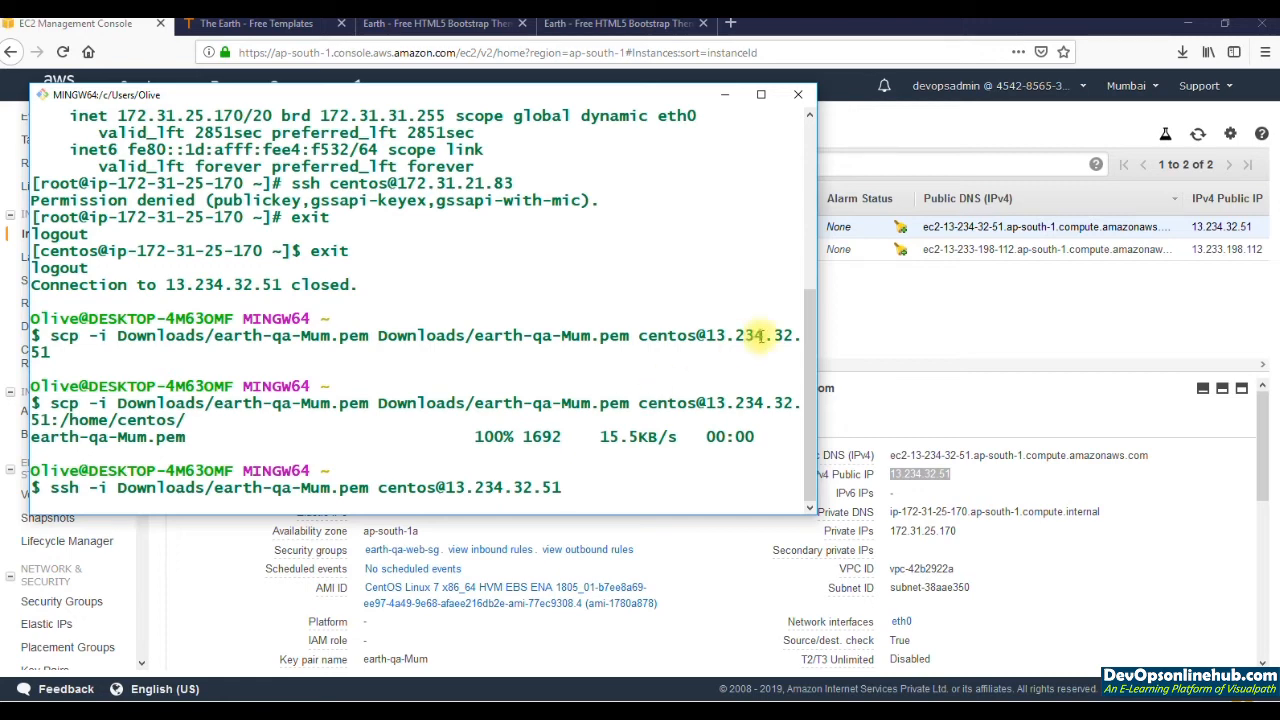
double_click(512, 403)
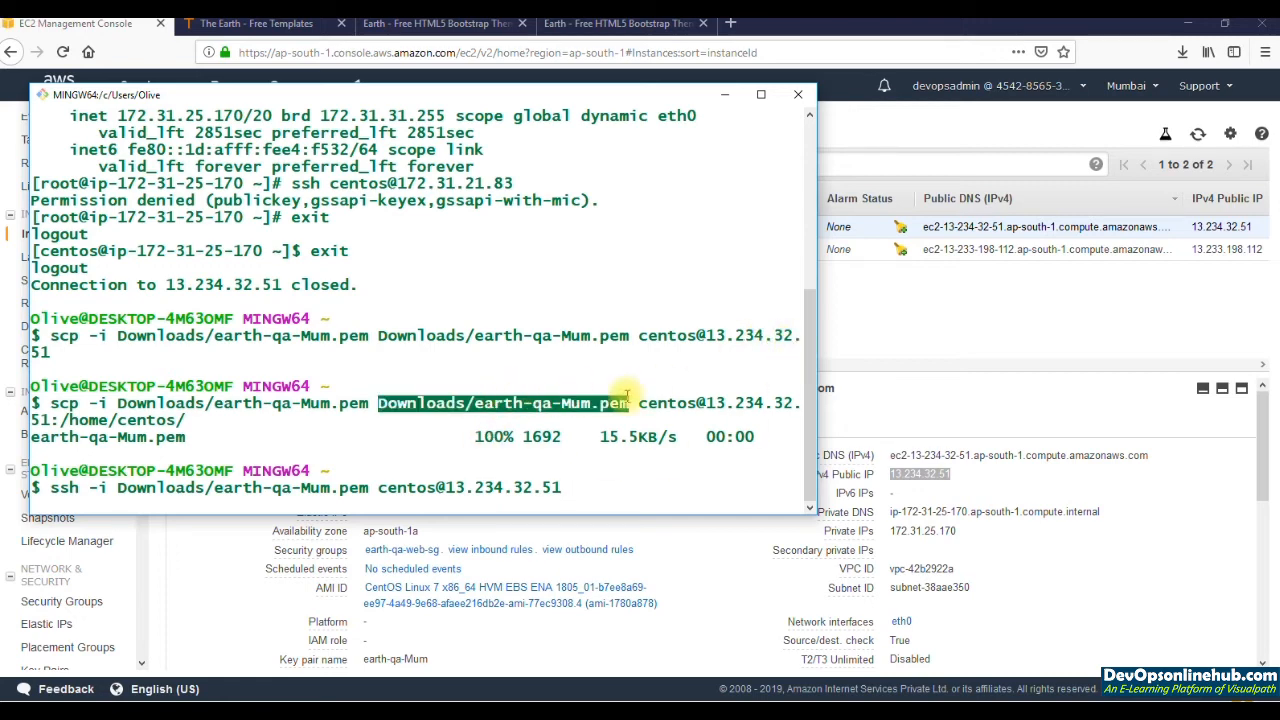
drag(640, 403, 677, 403)
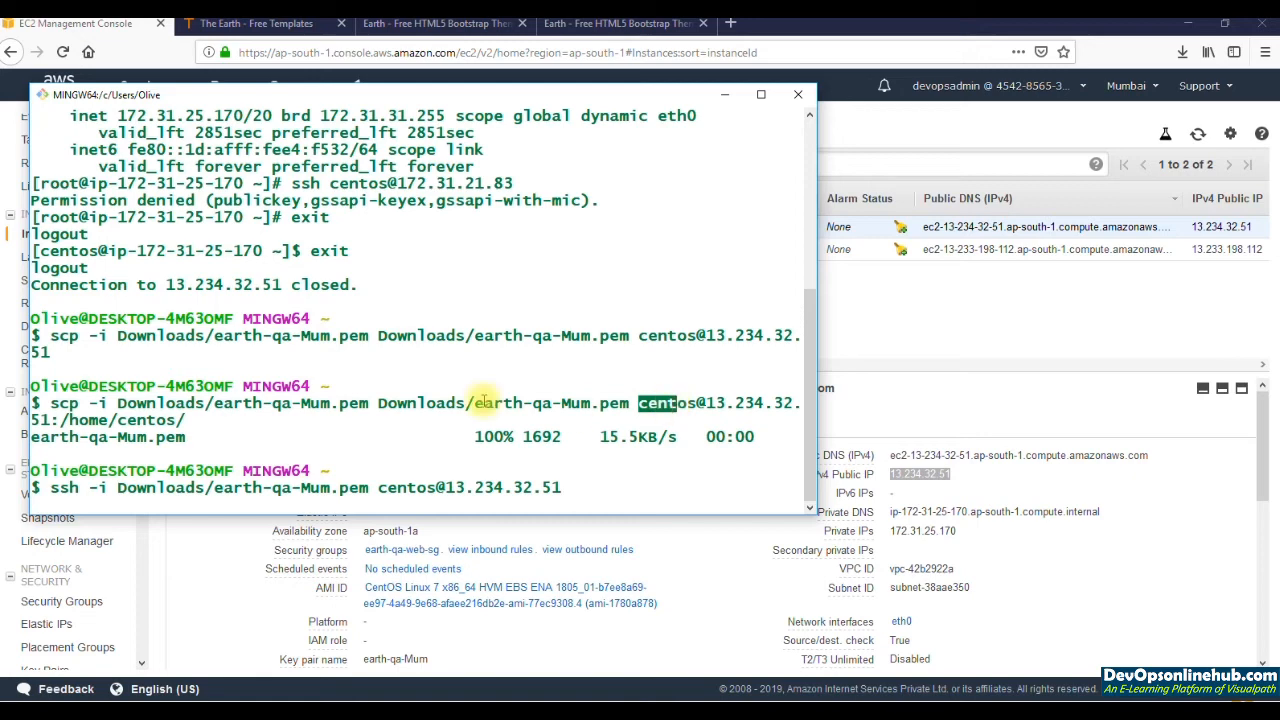
drag(117, 403, 364, 400)
click(364, 400)
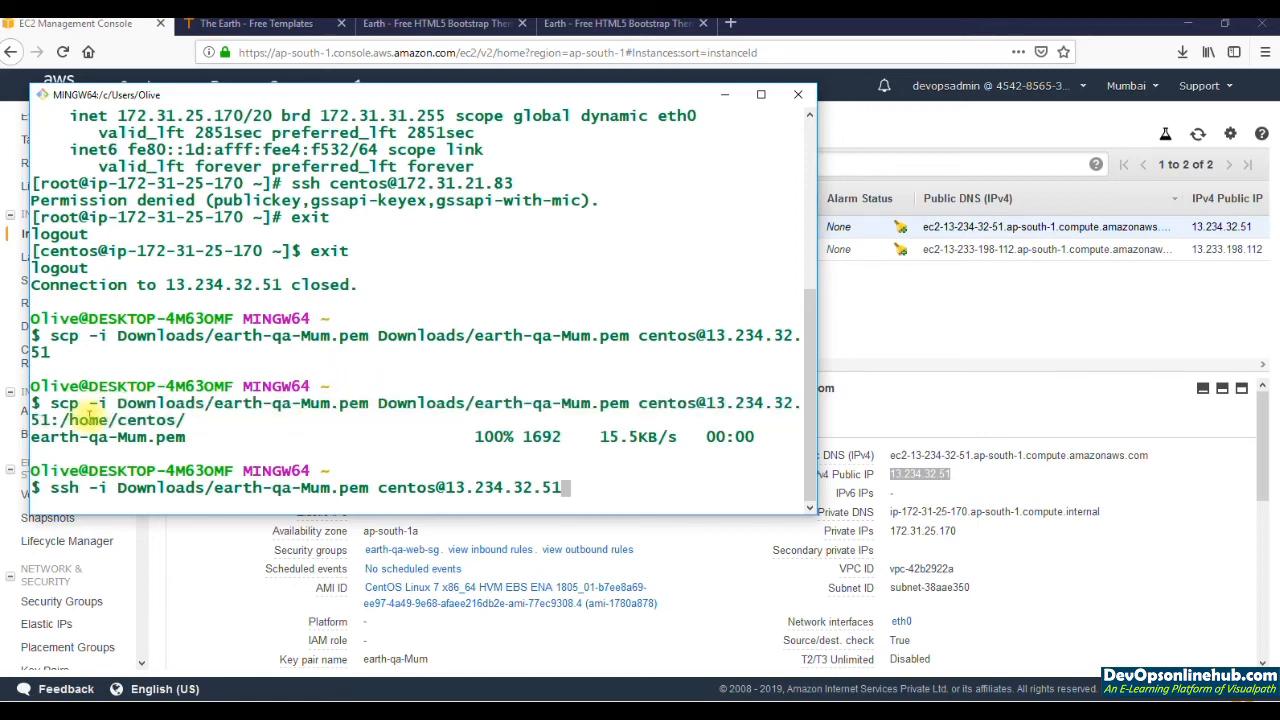
drag(88, 405, 365, 393)
click(381, 408)
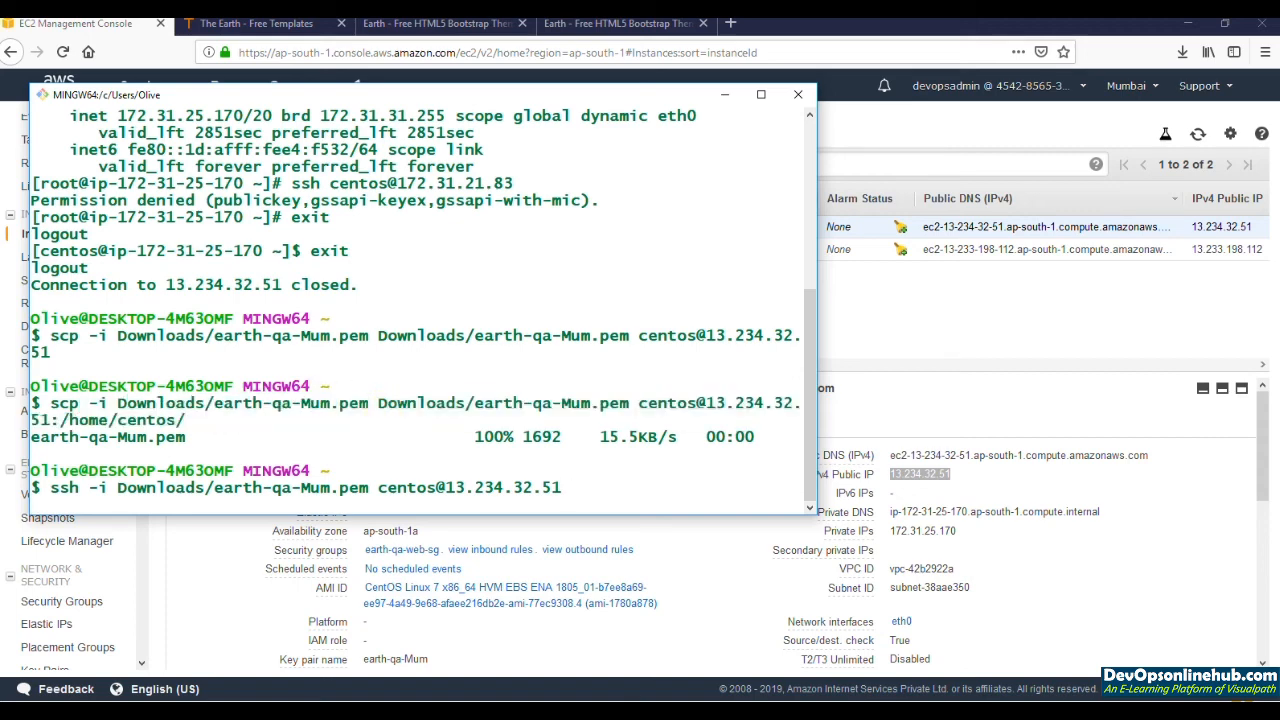
key(Return)
Step: Clear the terminal and list the centos home directory to check for the copied key file
text(clear)
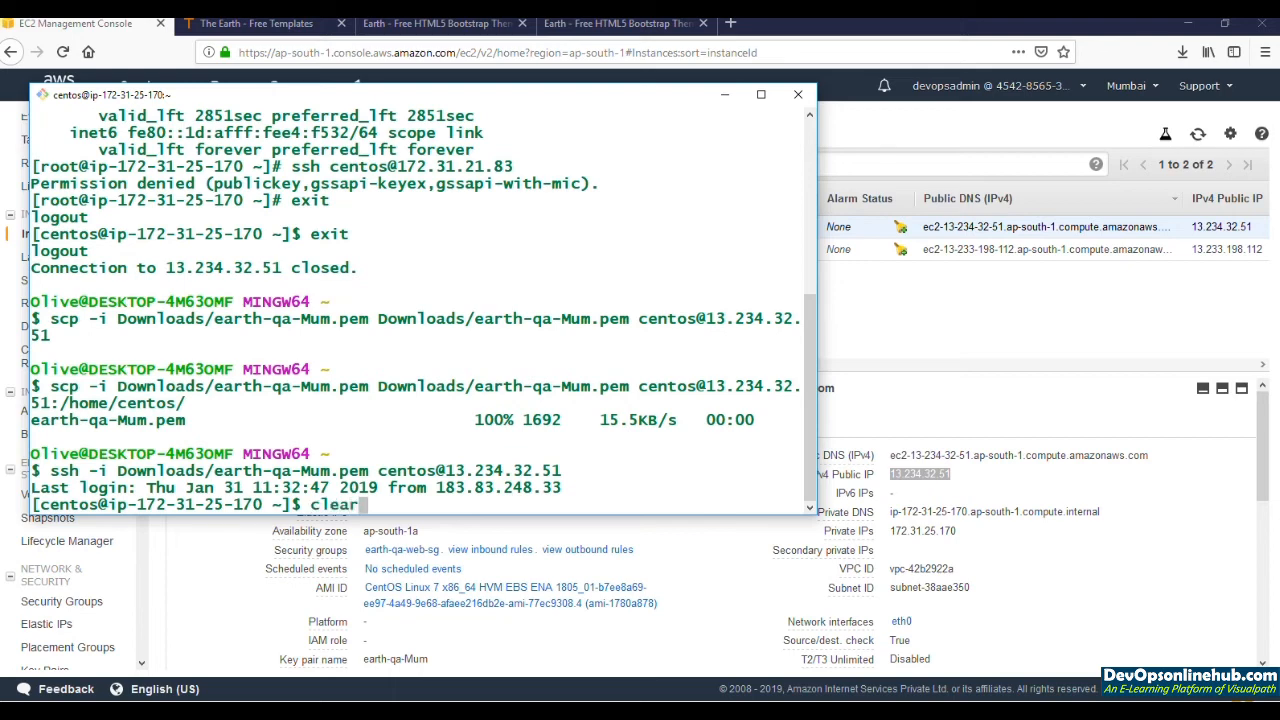
key(Return)
text(ls)
key(Return)
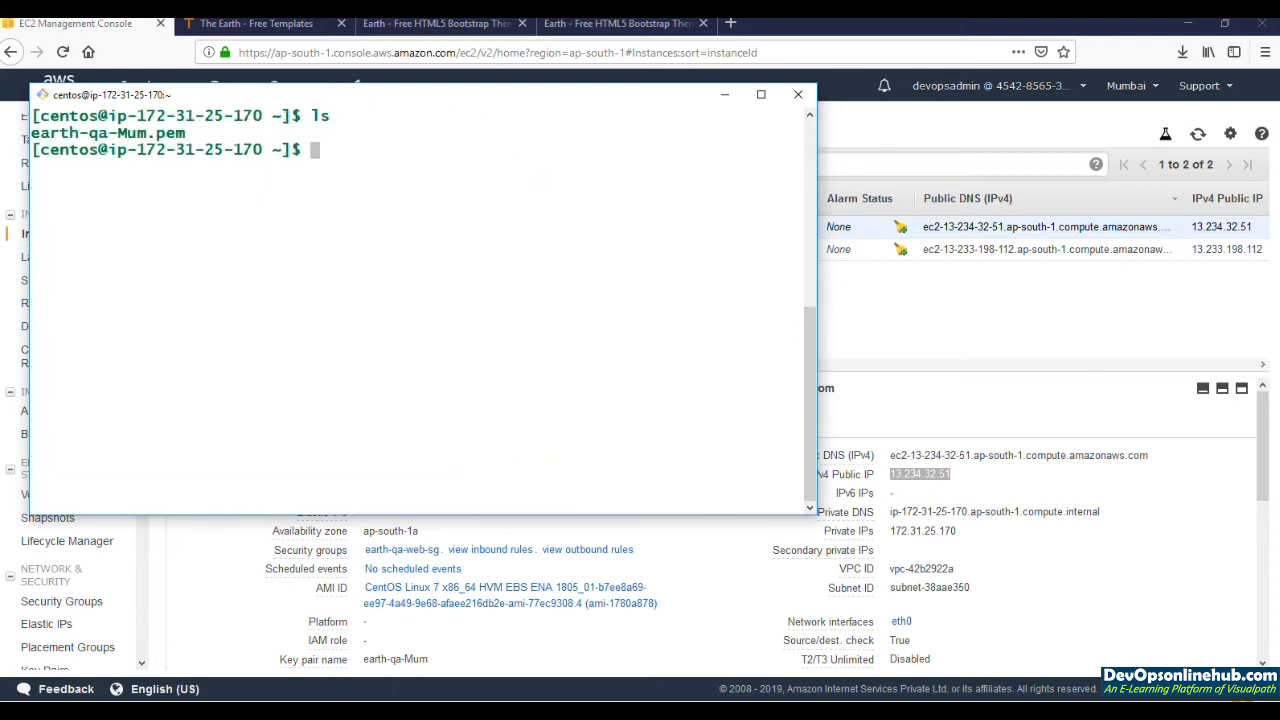
double_click(146, 135)
click(194, 166)
Step: Enter ssh -i earth-qa-Mum.pem centos@ without running it, and copy mars's private IP from the EC2 console
text(ssh -i )
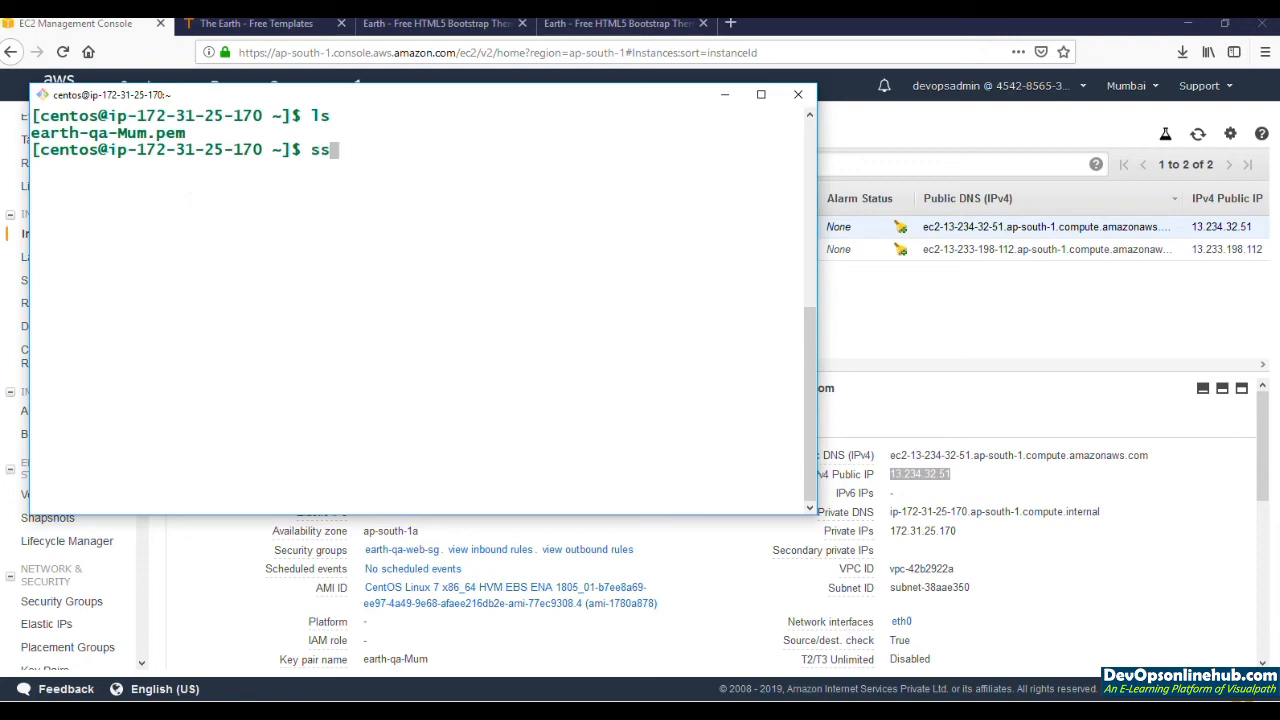
text(e)
key(Tab)
text(centos@)
key(alt+Tab)
click(225, 252)
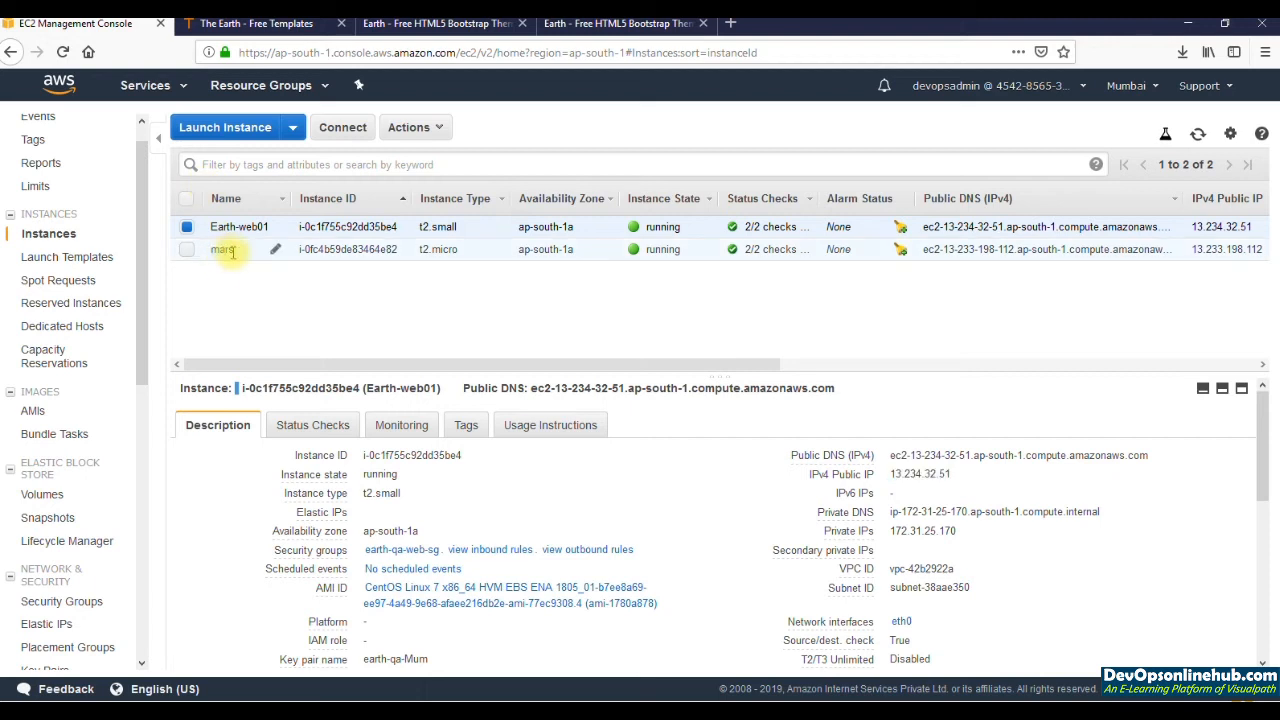
click(963, 533)
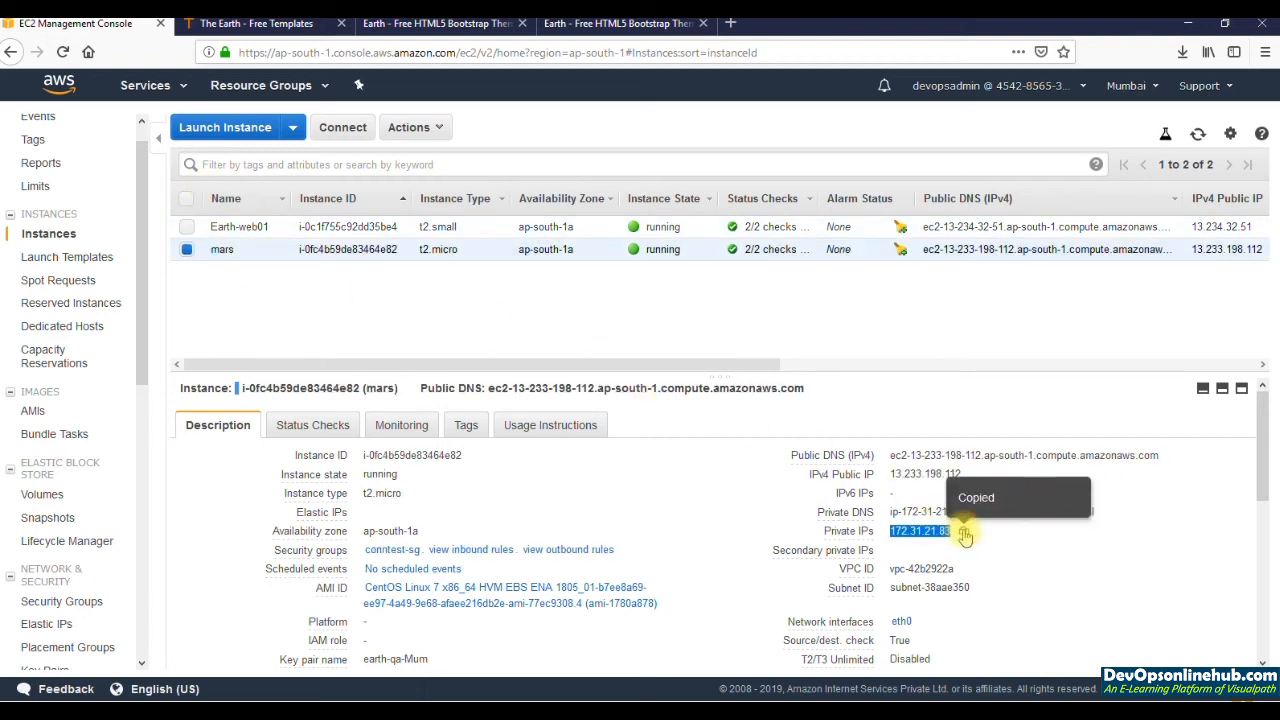
key(alt+Tab)
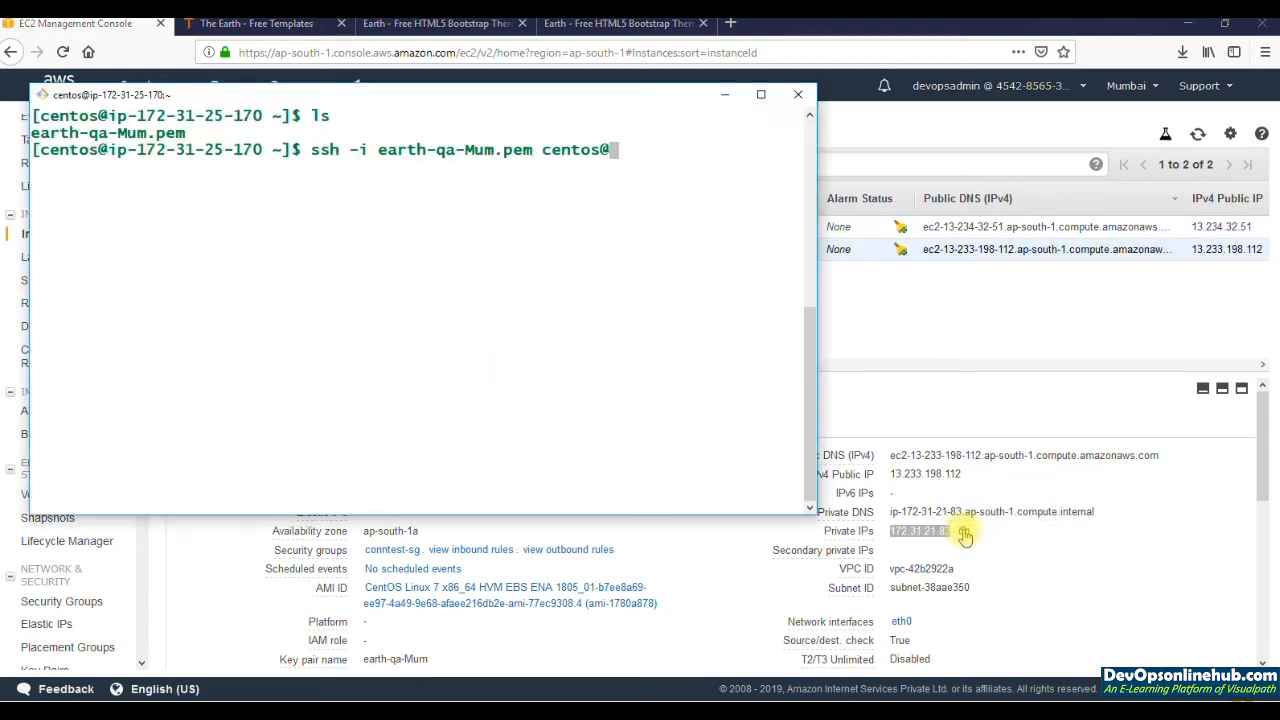
right_click(577, 270)
key(Return)
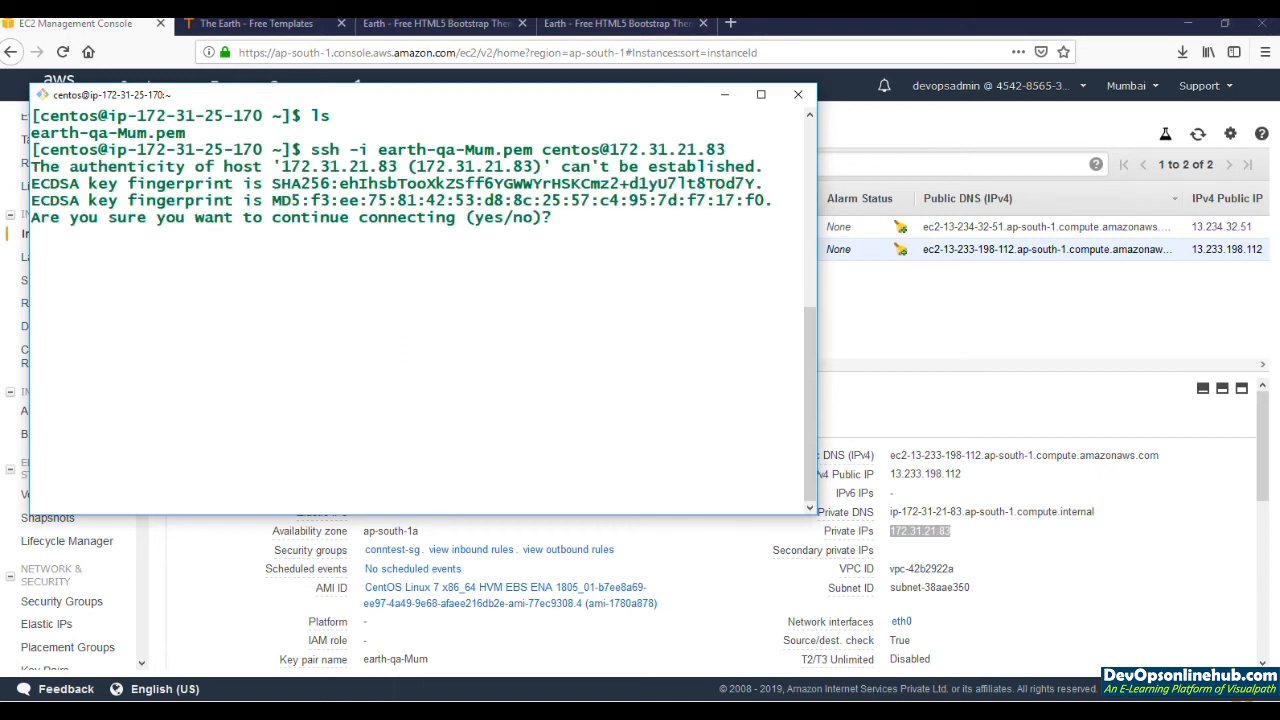
text(yes)
key(Return)
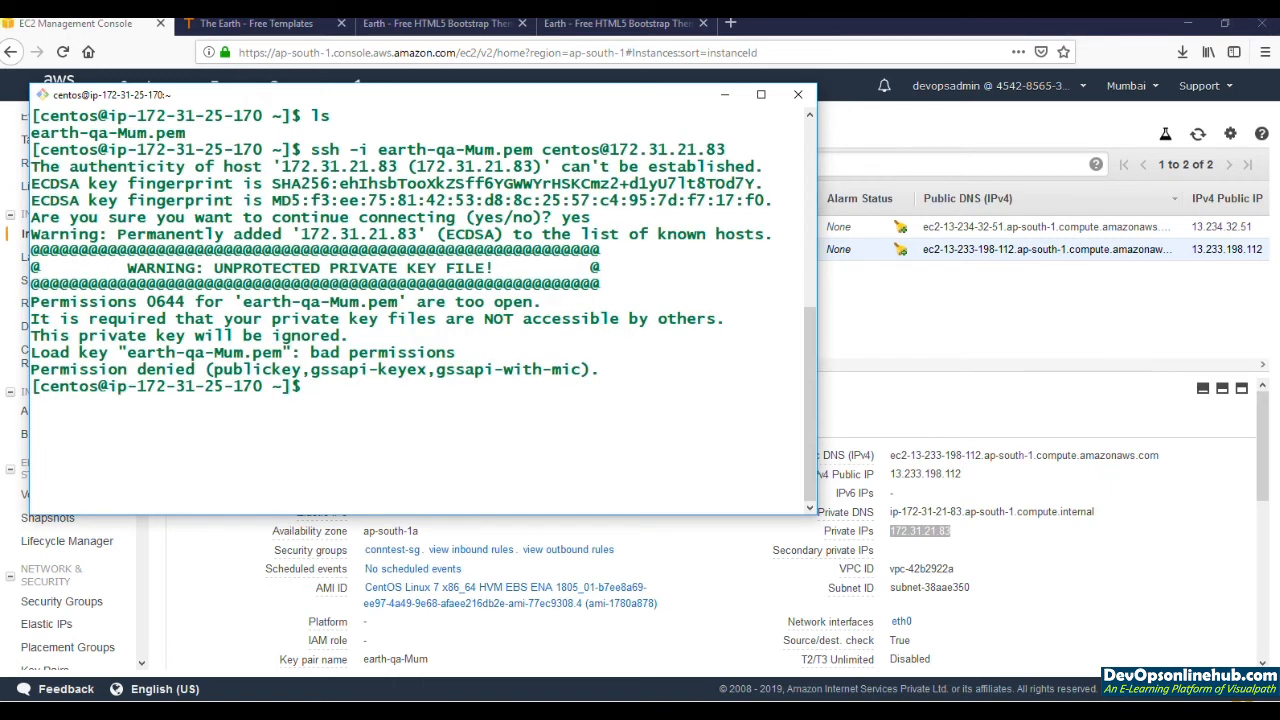
text(chmod 400 earth-qa-Mum.pem)
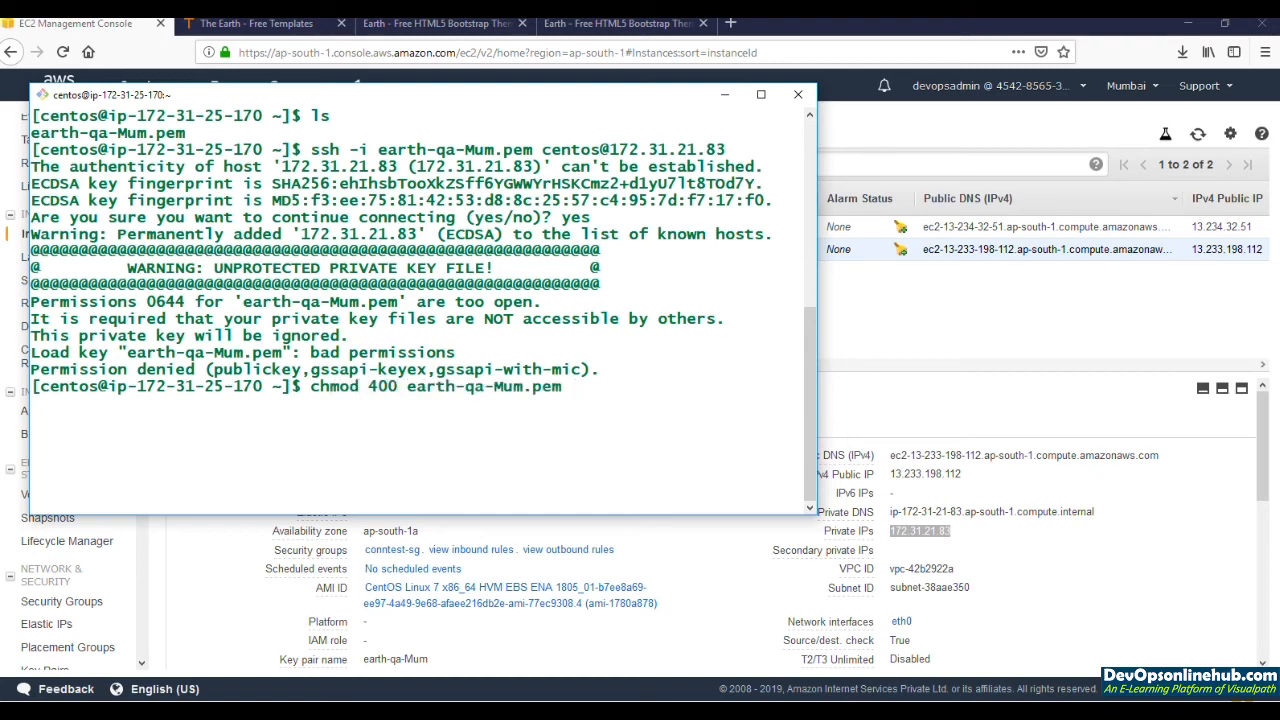
key(Return)
key(Up)
key(Up)
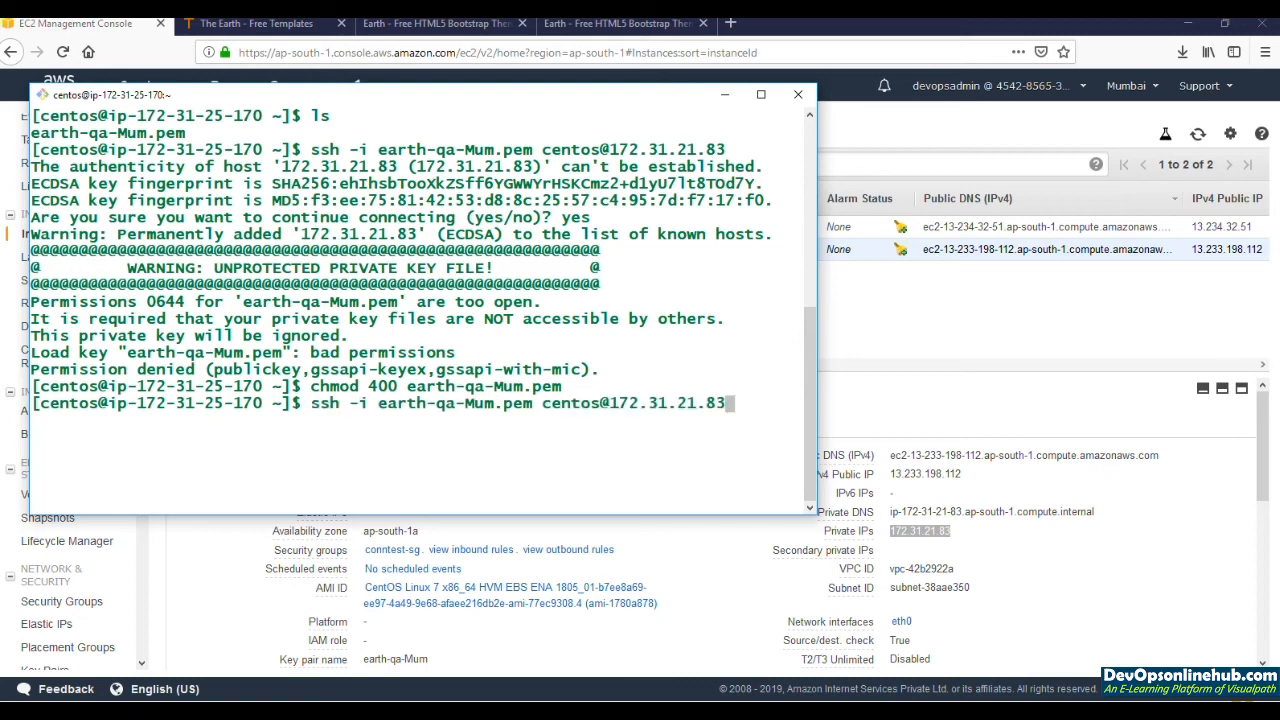
key(Return)
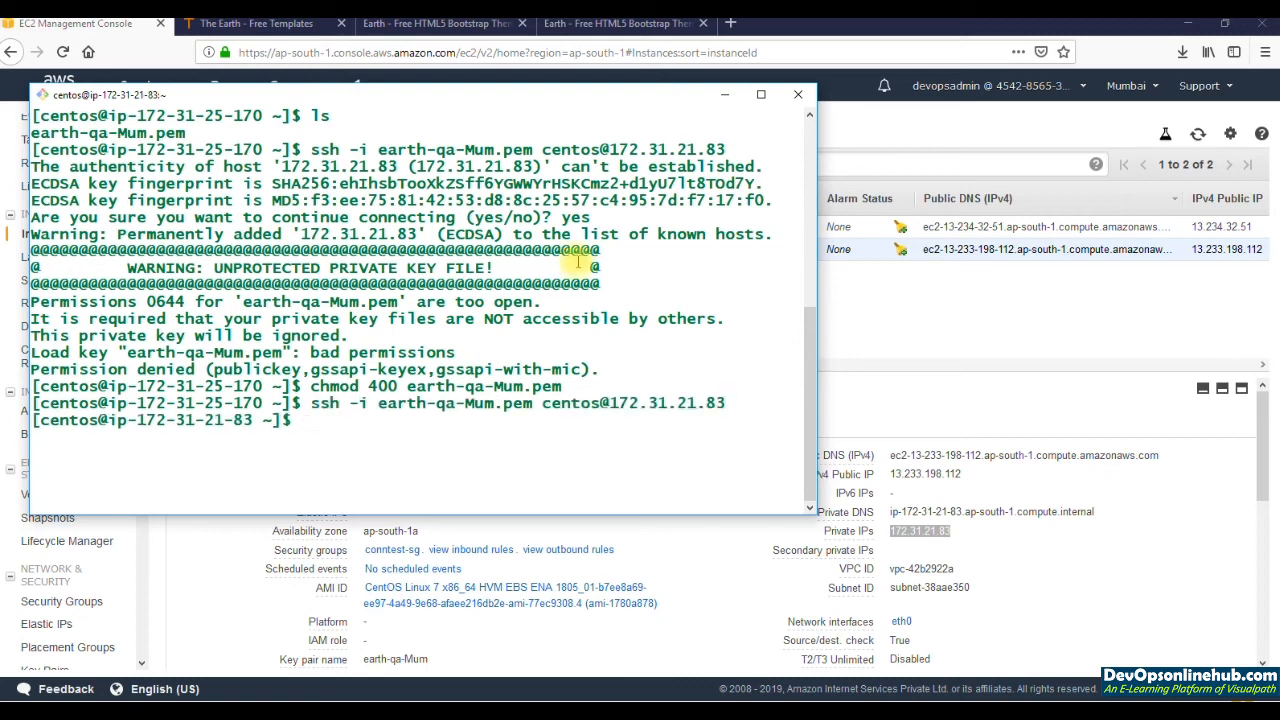
double_click(240, 420)
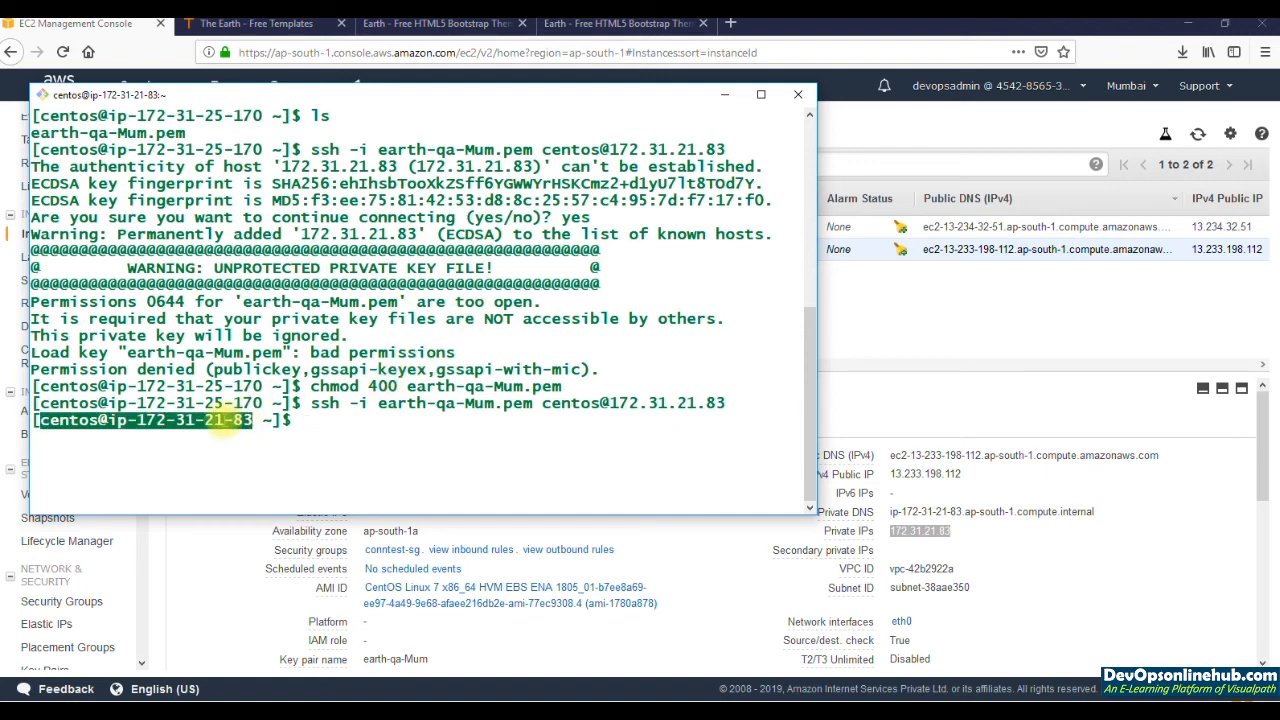
mouse_move(935, 533)
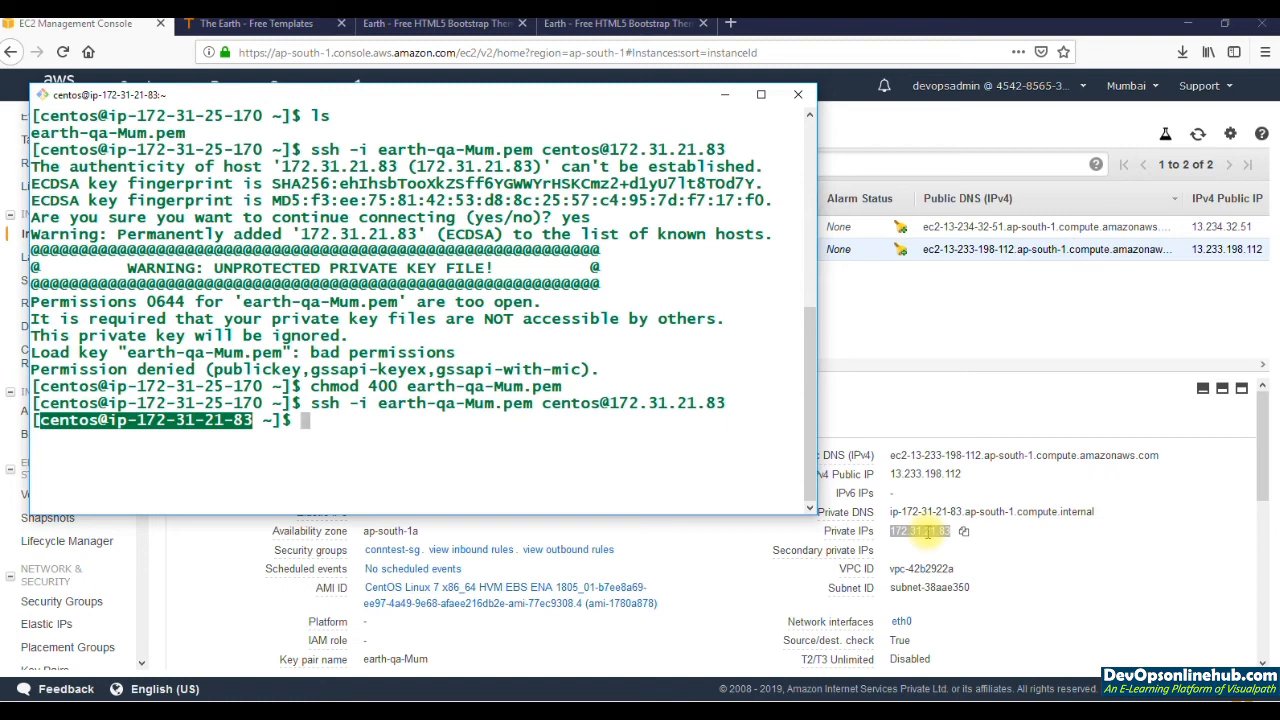
click(634, 368)
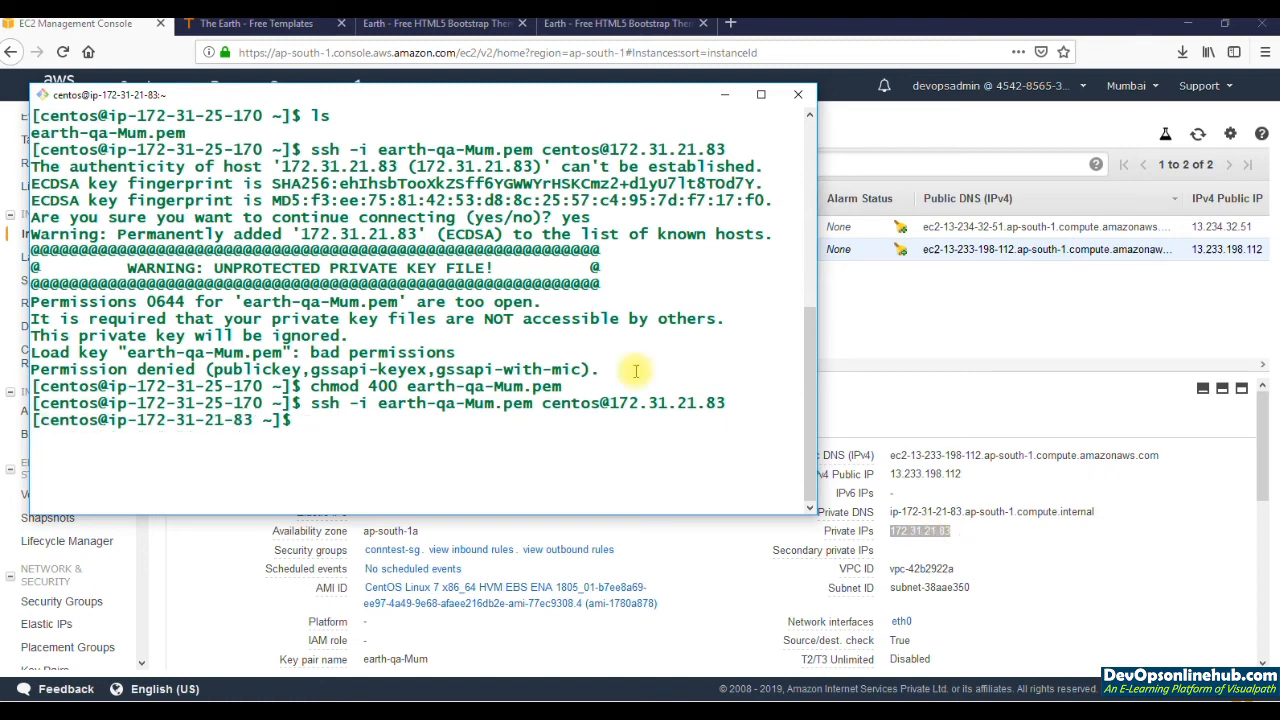
Step: Exit the SSH sessions on mars and Earth-web01, and clear the local terminal
text(exit)
key(Return)
text(exit)
key(Return)
text(clear)
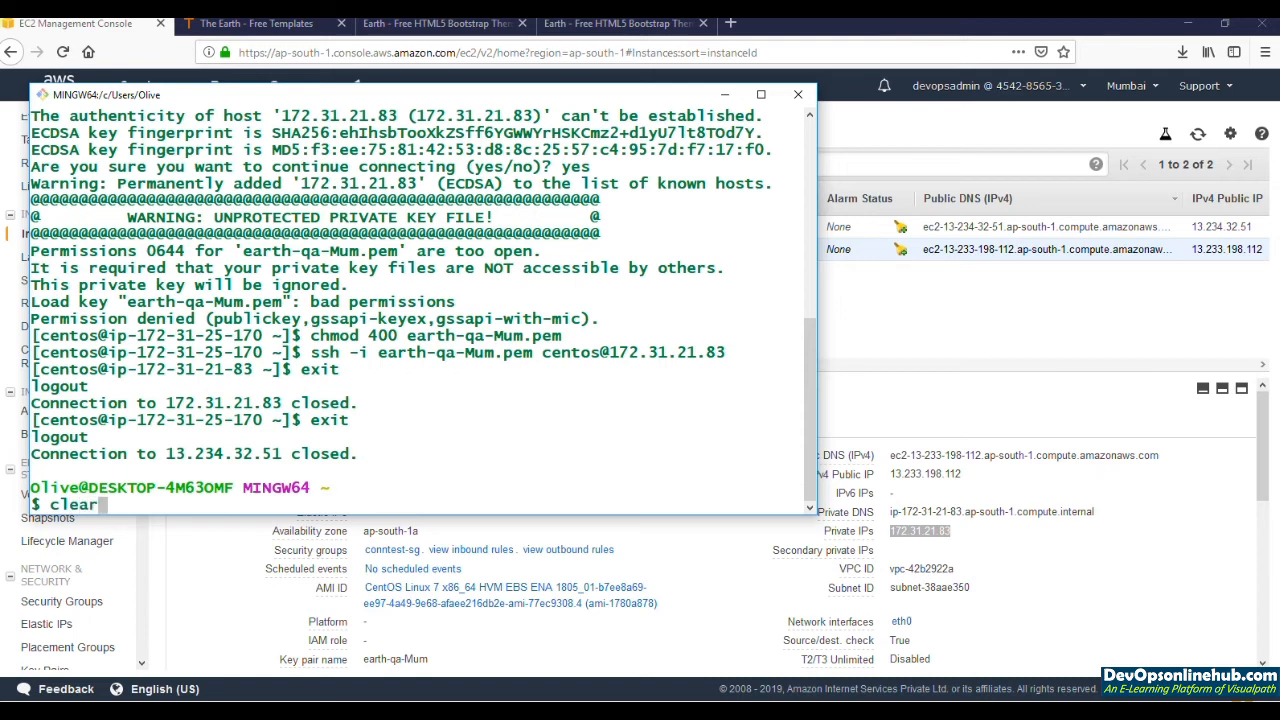
key(Return)
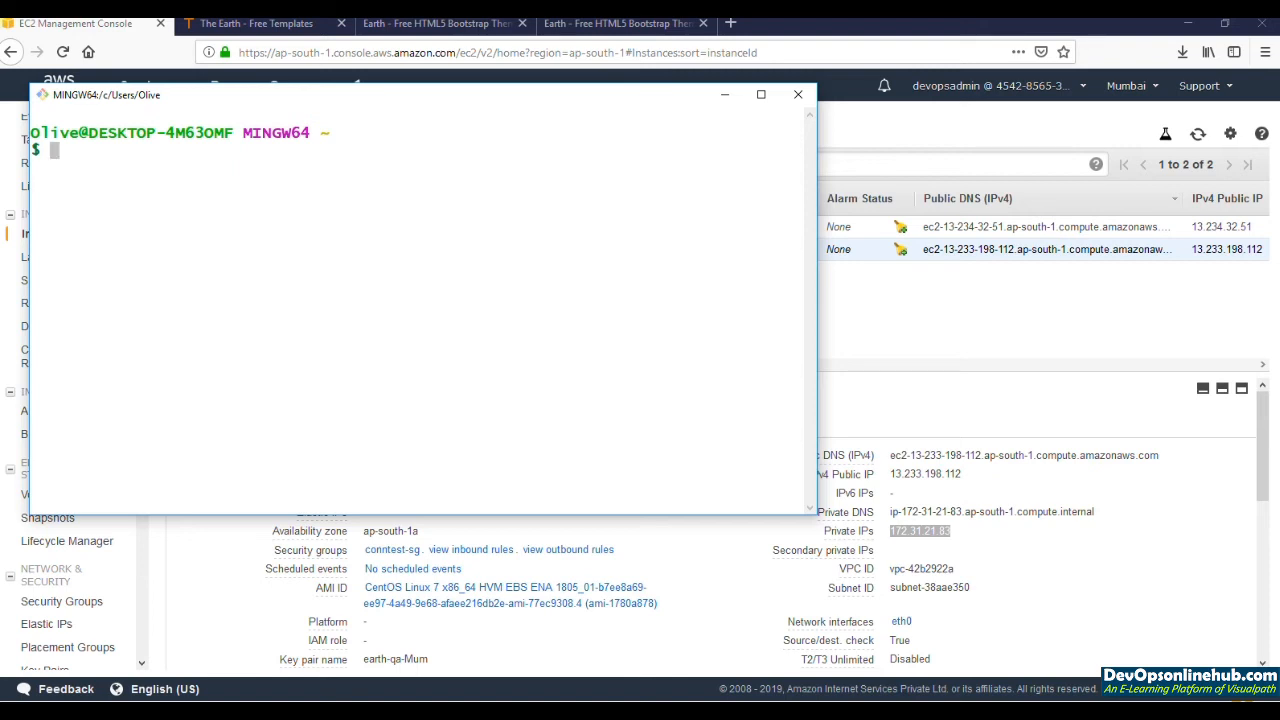
key(Up)
key(Up)
key(Return)
text(sudo -i)
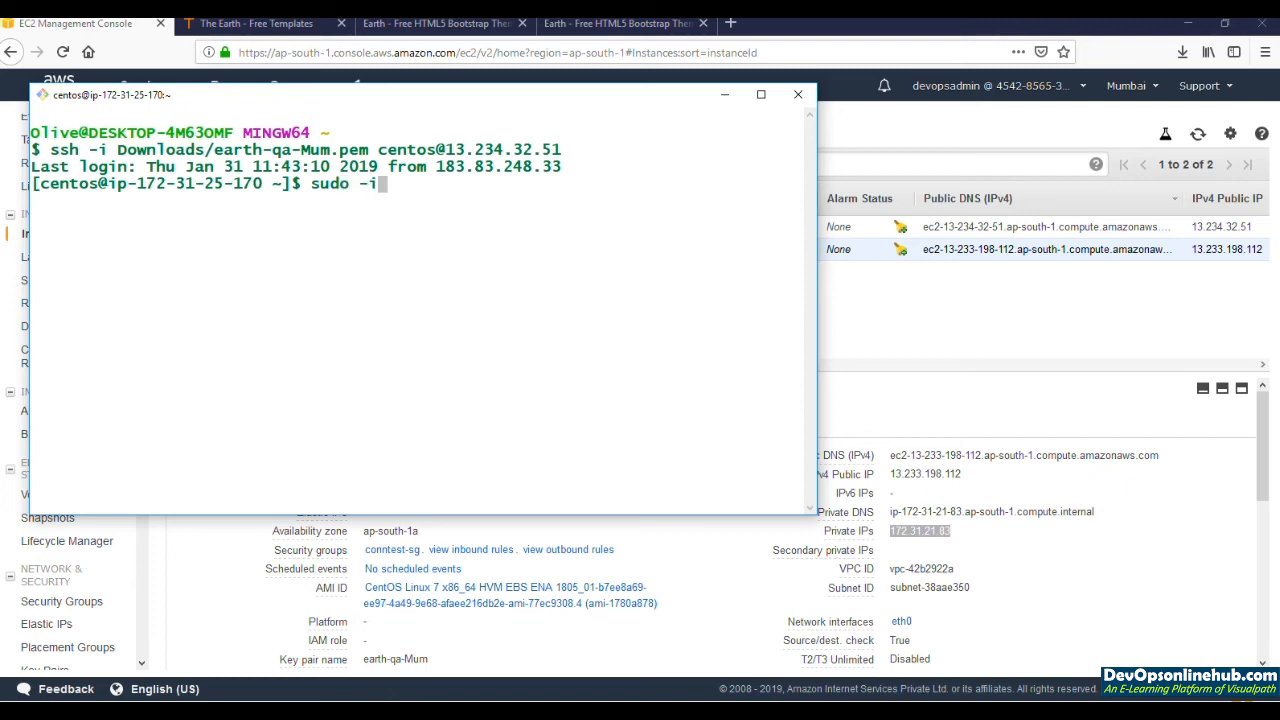
key(Return)
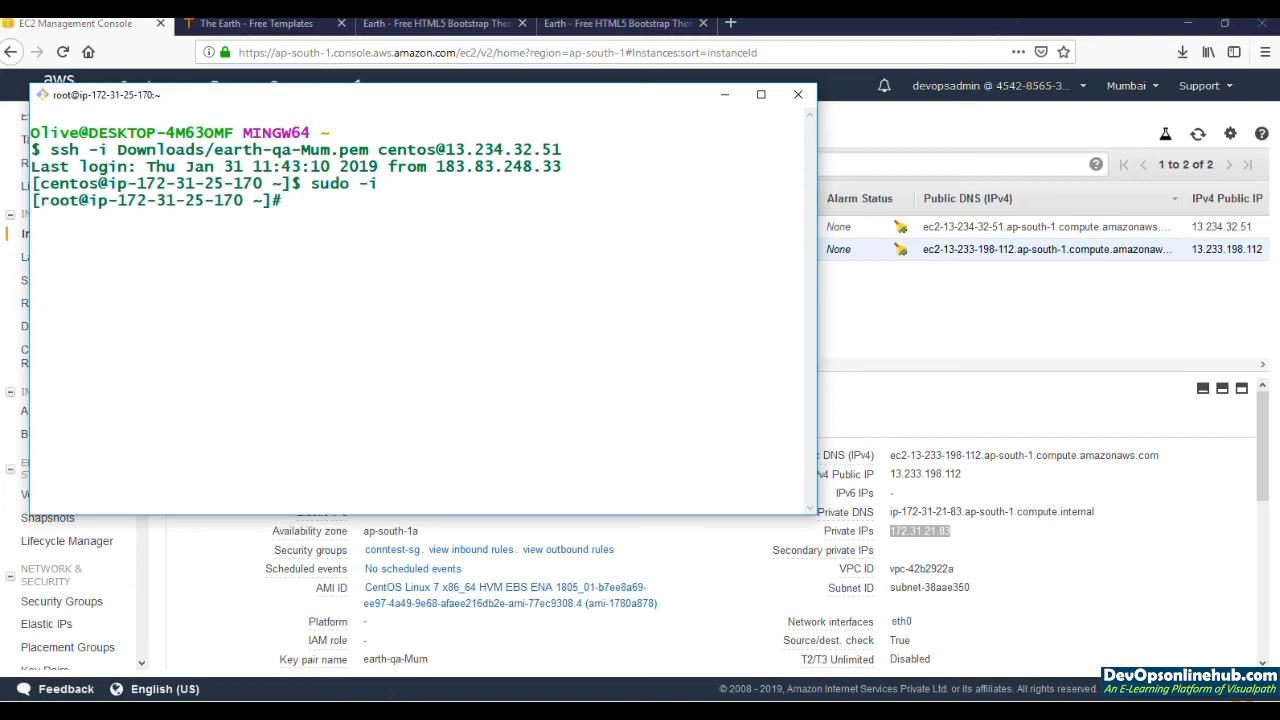
Step: Add a Linux user named dev1 on Earth-web01 with useradd
text(useradd de)
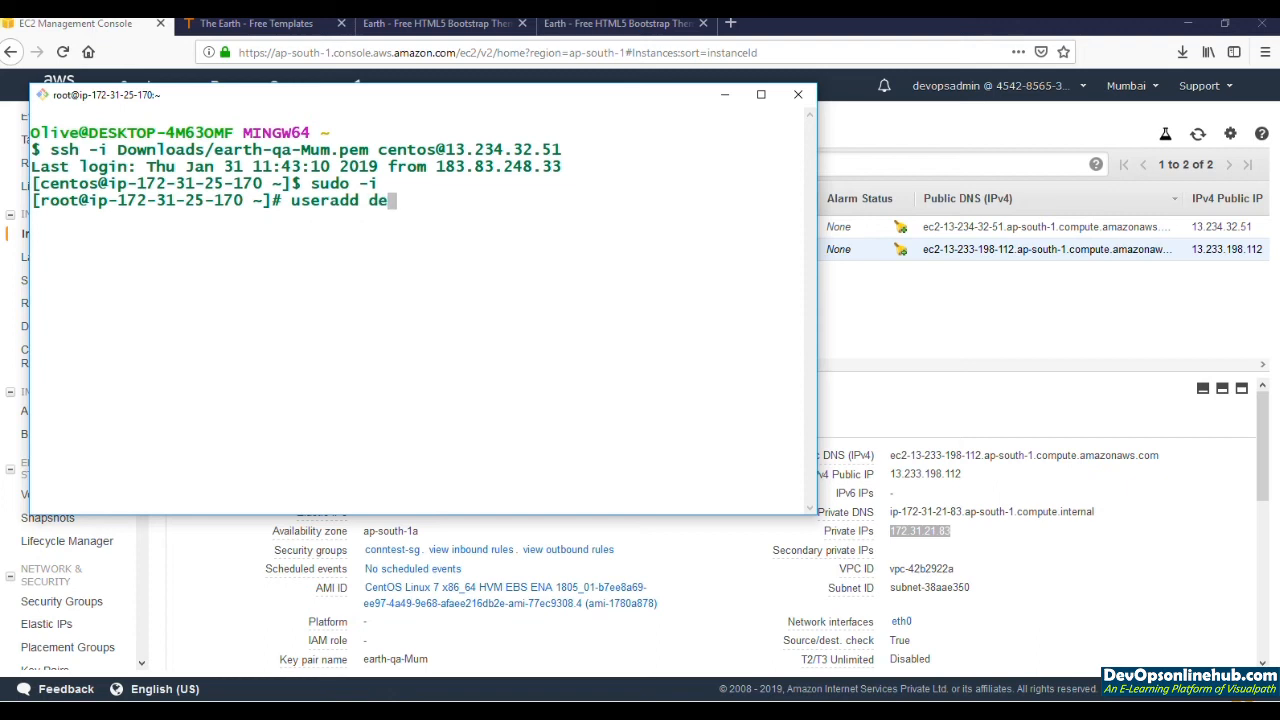
text(vop)
key(BackSpace)
key(BackSpace)
text(1)
key(Return)
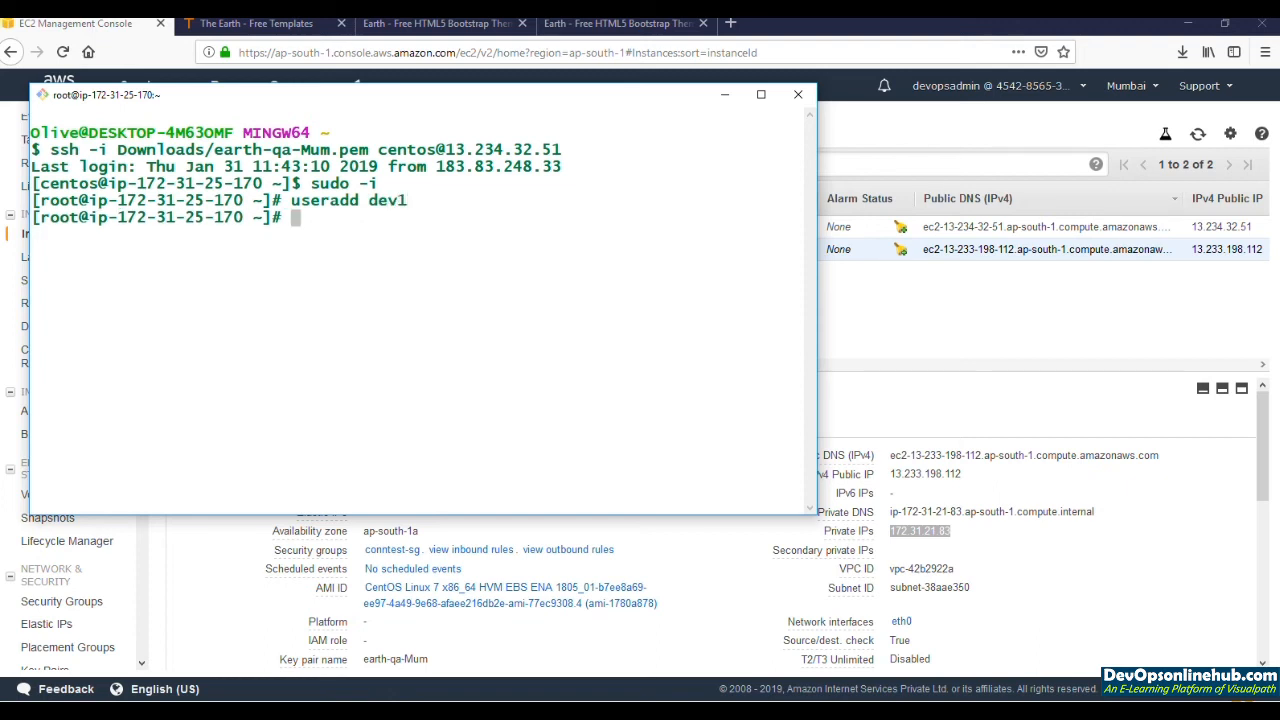
Step: Run passwd for dev1, then enter and retype the new account password
text(passwd dev1)
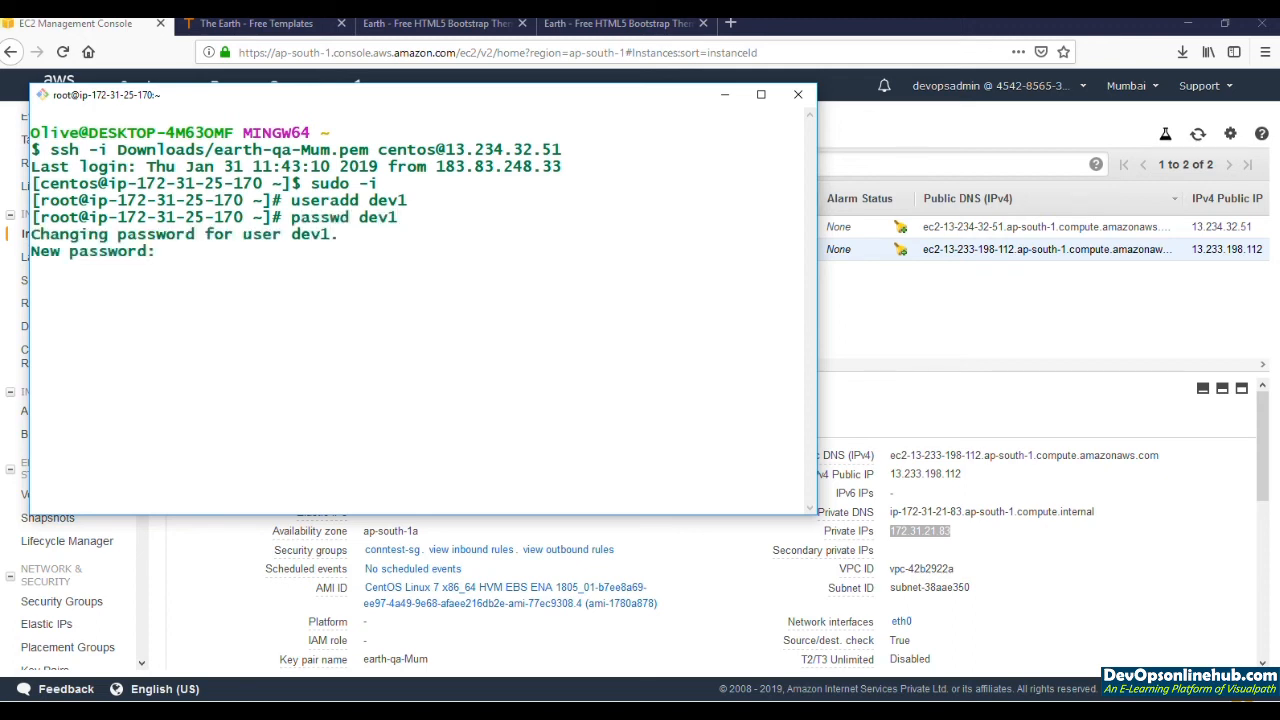
key(Return)
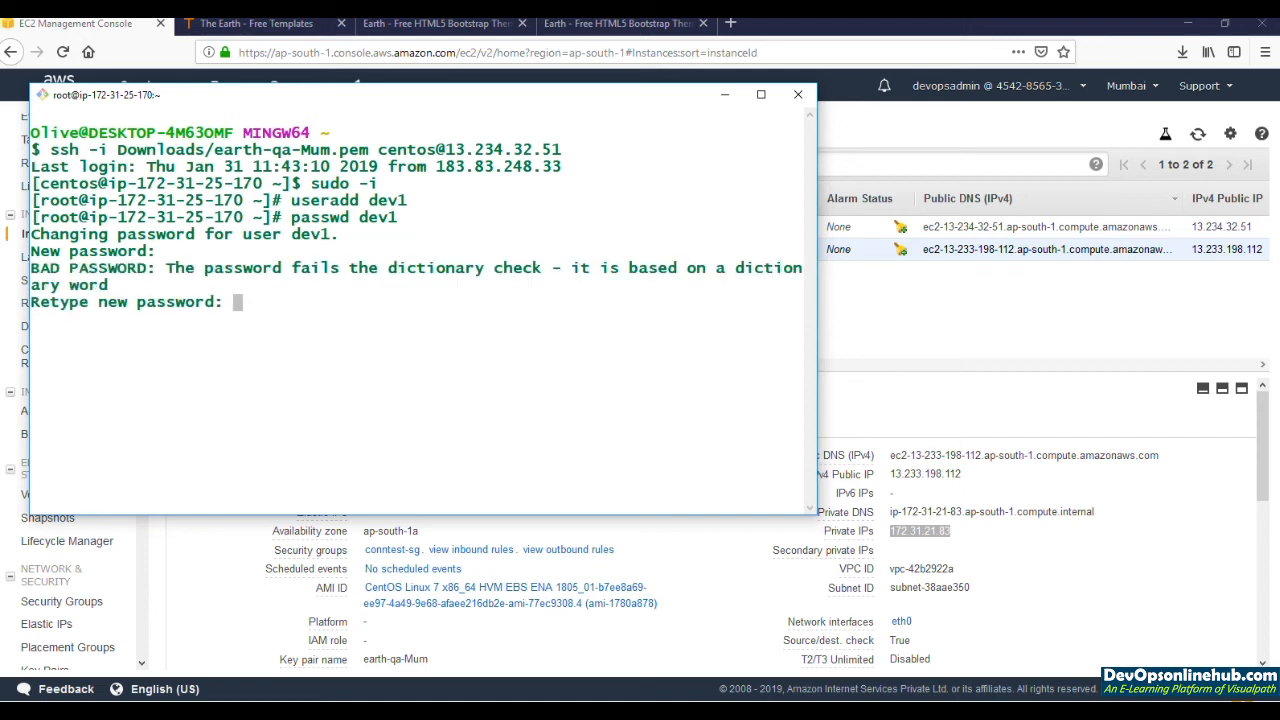
key(Return)
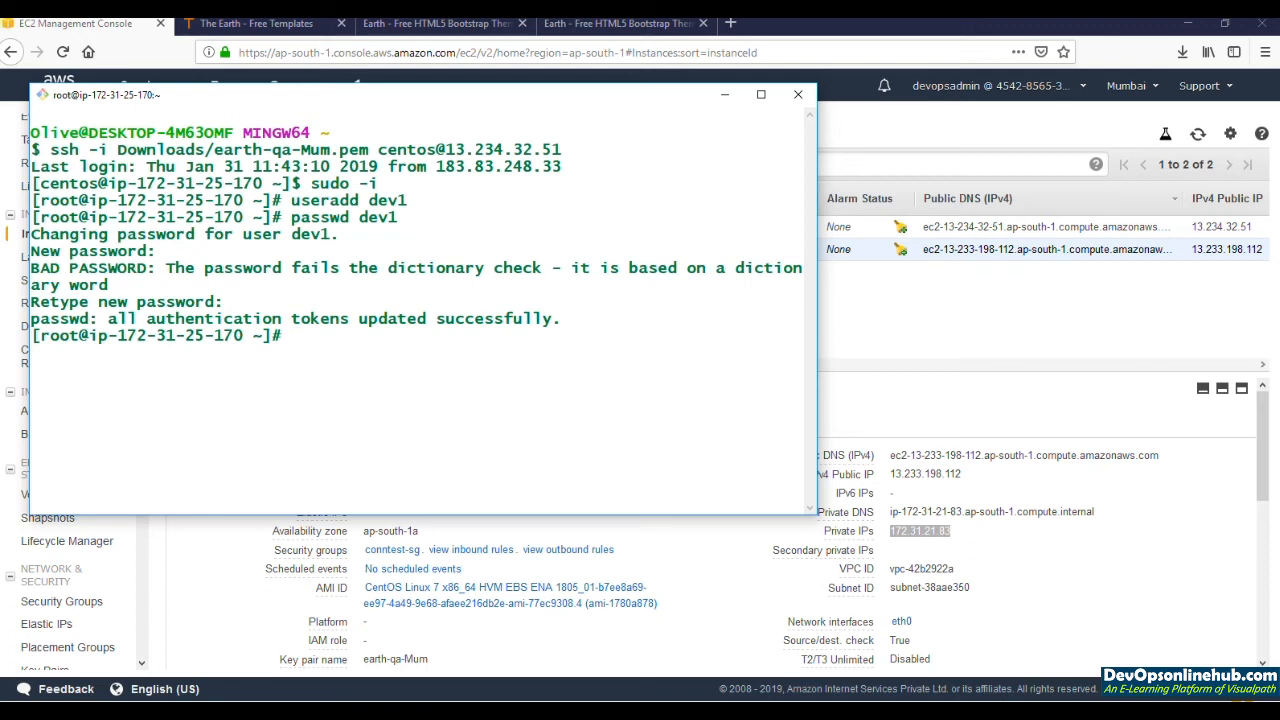
Step: Exit Earth-web01's root shell and centos session to return to the local shell
text(exit)
key(Return)
text(exit)
key(Return)
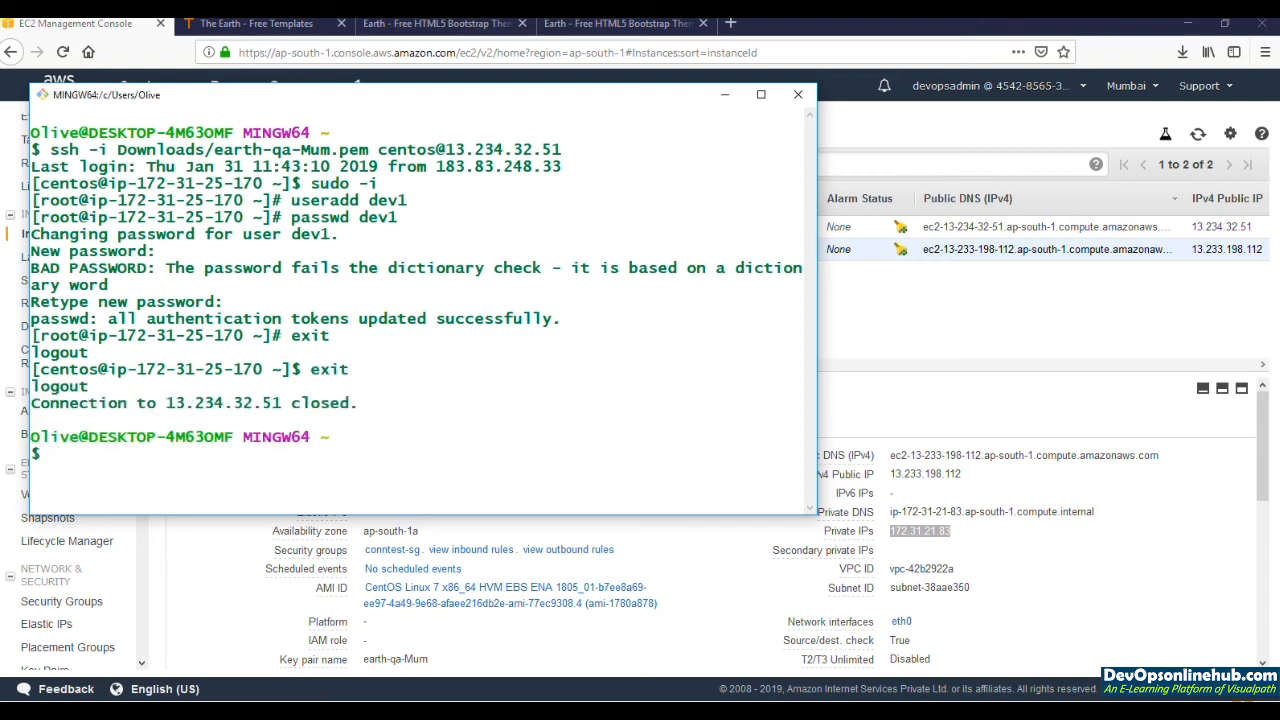
key(Up)
key(Left)
key(Left)
key(Left)
key(Left)
key(Left)
key(Left)
key(Left)
key(Left)
key(Left)
key(Left)
key(Left)
key(BackSpace)
key(BackSpace)
key(BackSpace)
key(BackSpace)
key(BackSpace)
key(BackSpace)
key(BackSpace)
key(BackSpace)
key(BackSpace)
key(BackSpace)
key(BackSpace)
key(BackSpace)
key(BackSpace)
key(BackSpace)
key(BackSpace)
key(BackSpace)
key(BackSpace)
key(BackSpace)
key(BackSpace)
key(BackSpace)
key(BackSpace)
text(devop)
key(BackSpace)
key(BackSpace)
text(1)
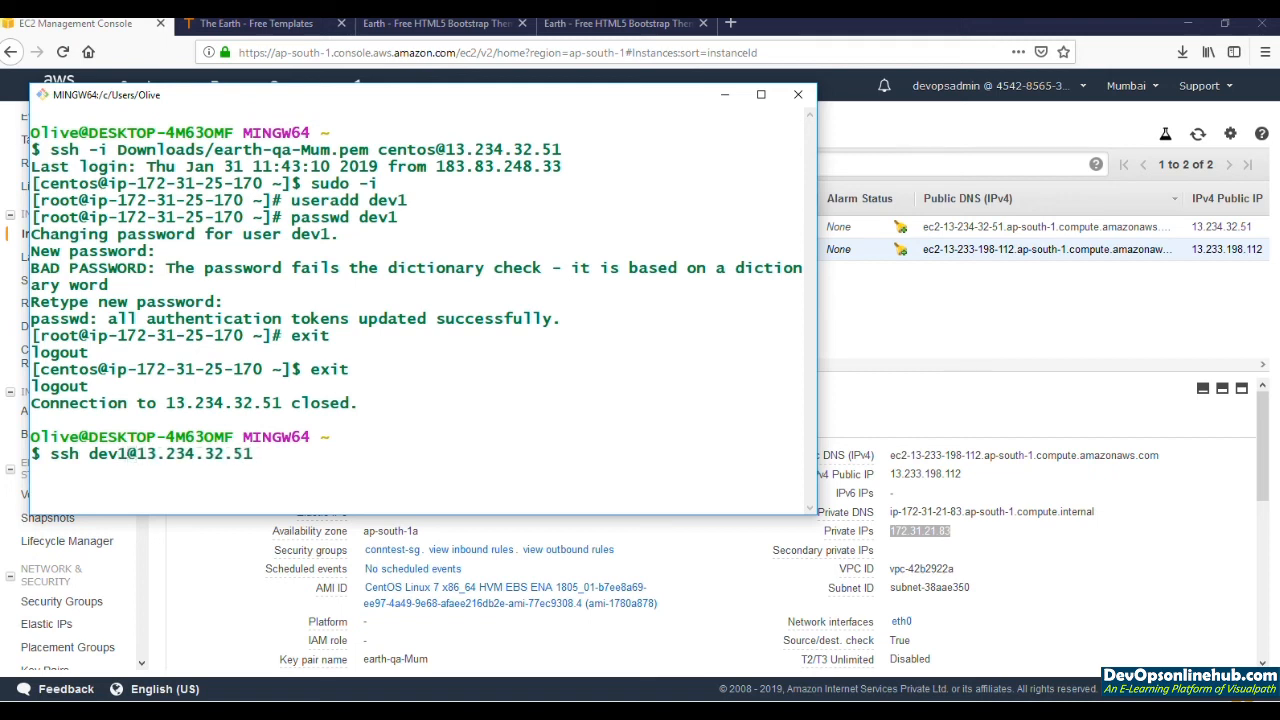
key(Return)
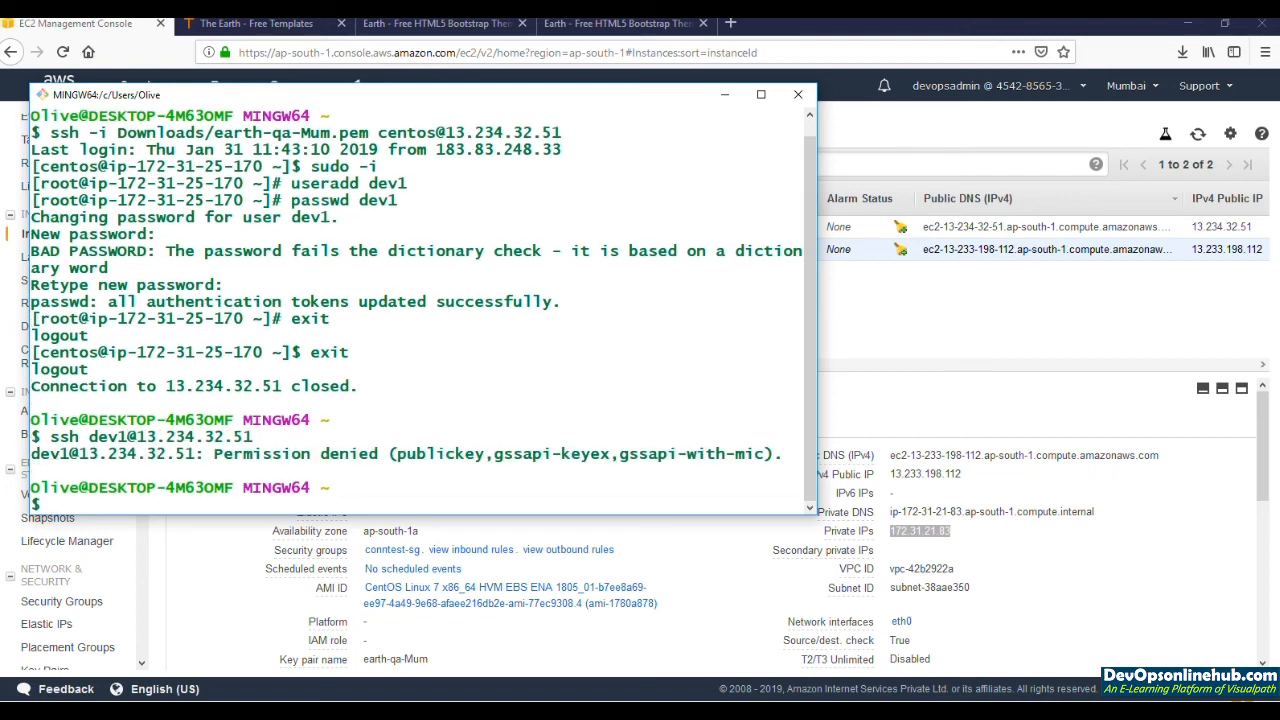
triple_click(438, 457)
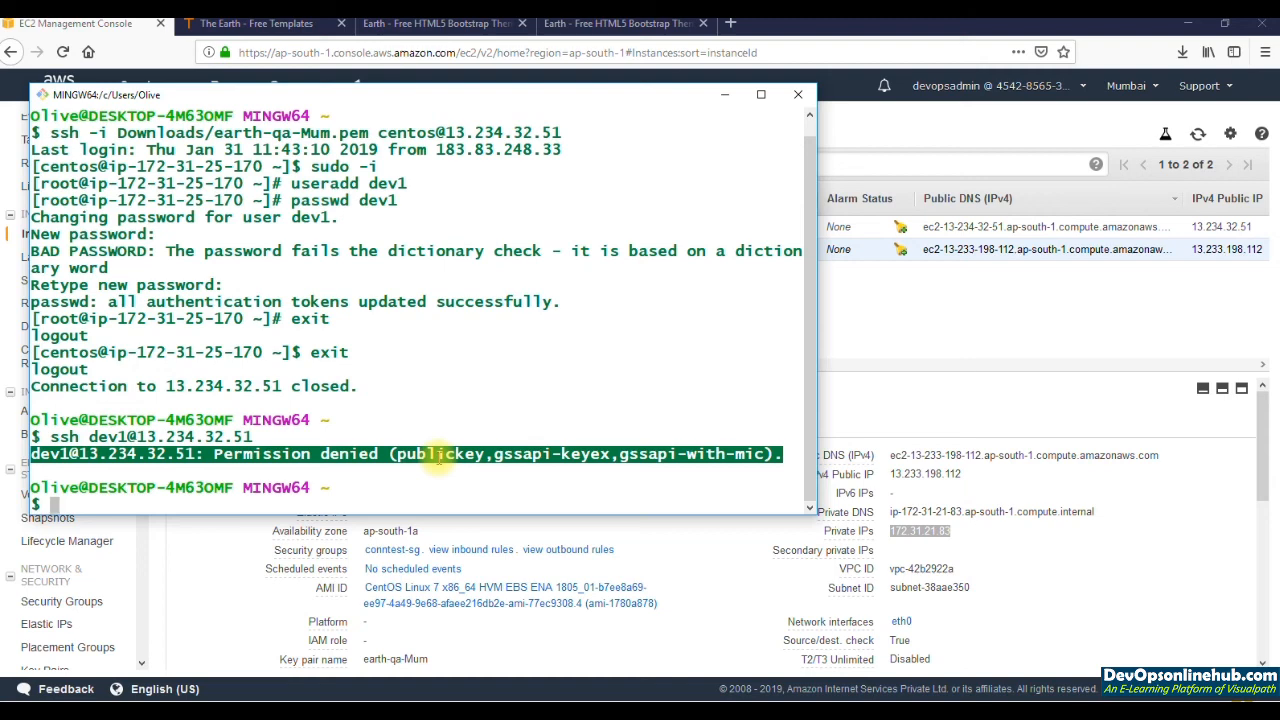
key(Up)
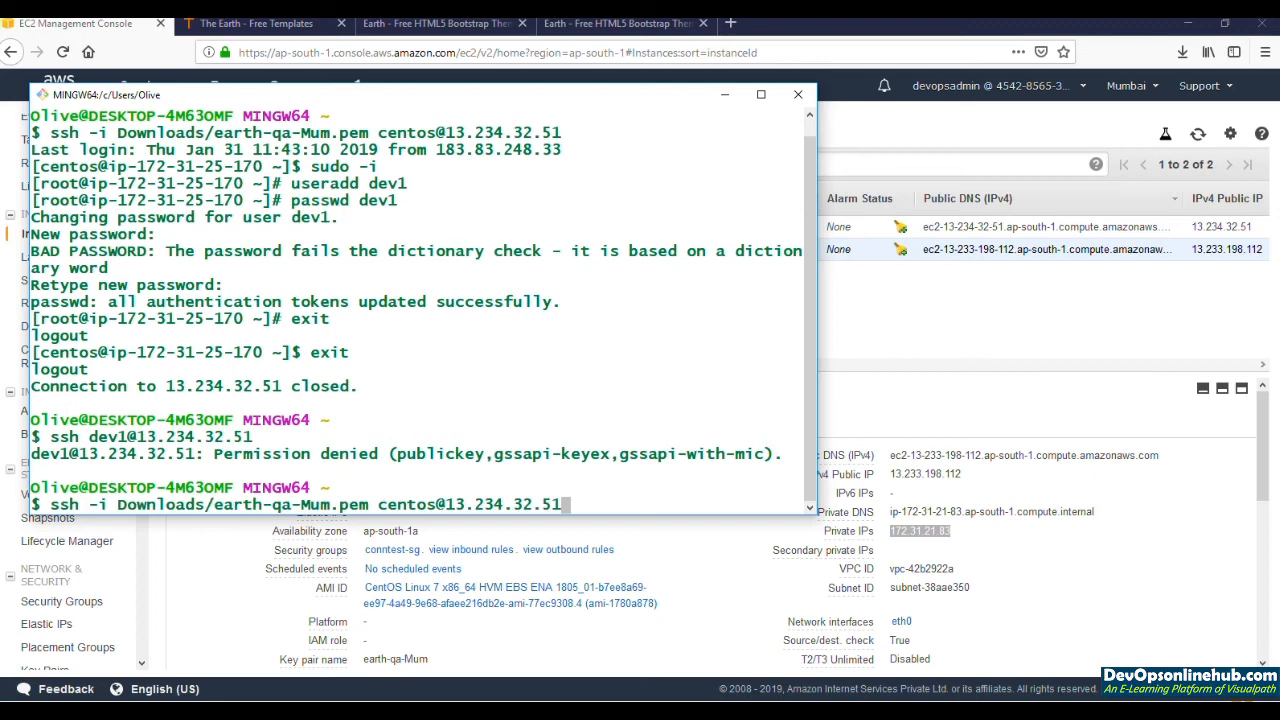
key(Return)
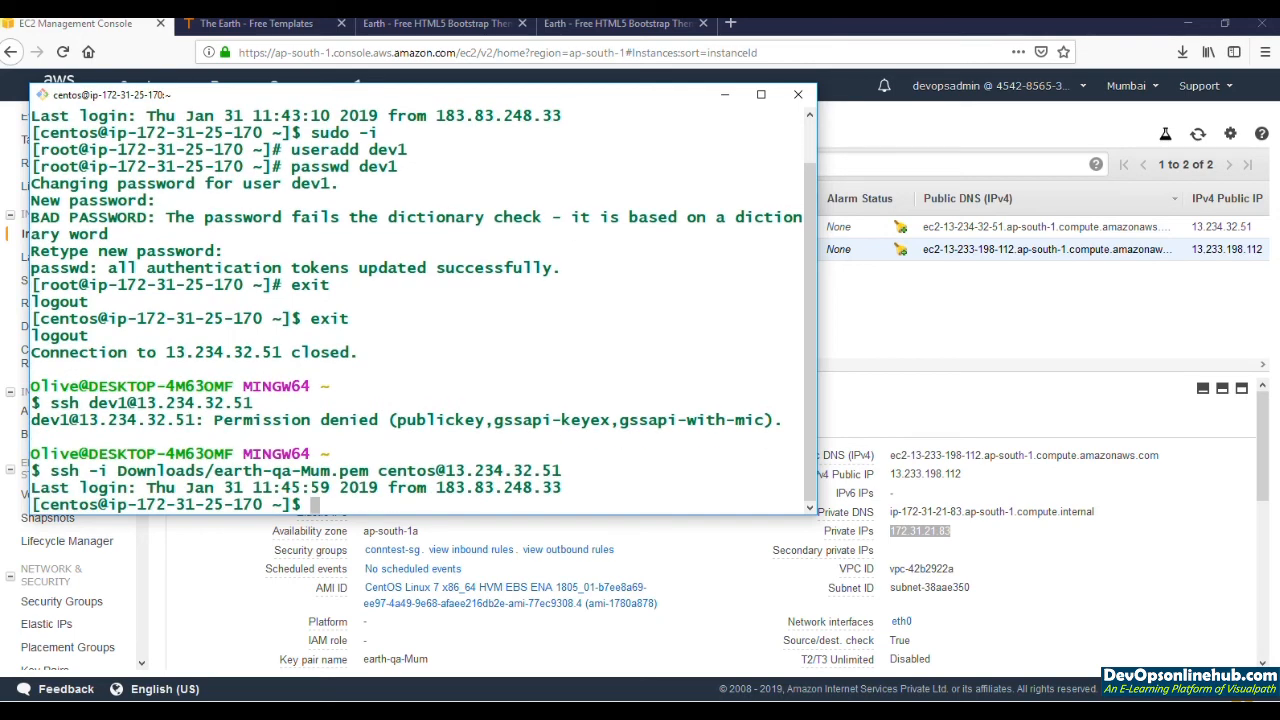
text(sudo 0i)
key(Return)
key(Up)
key(BackSpace)
key(BackSpace)
text(-i)
key(Return)
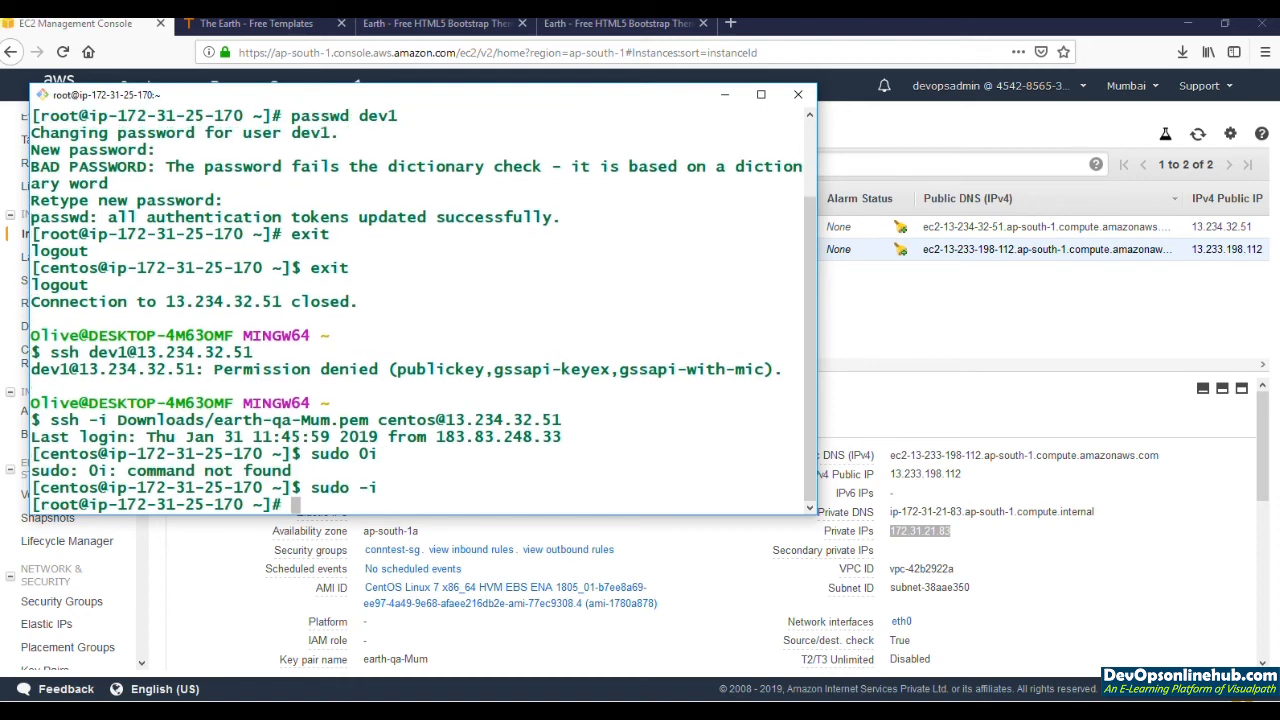
Step: Open /etc/ssh/sshd_config in vi and search for "Password"
text(vi /etc/ssh/sshd)
key(Tab)
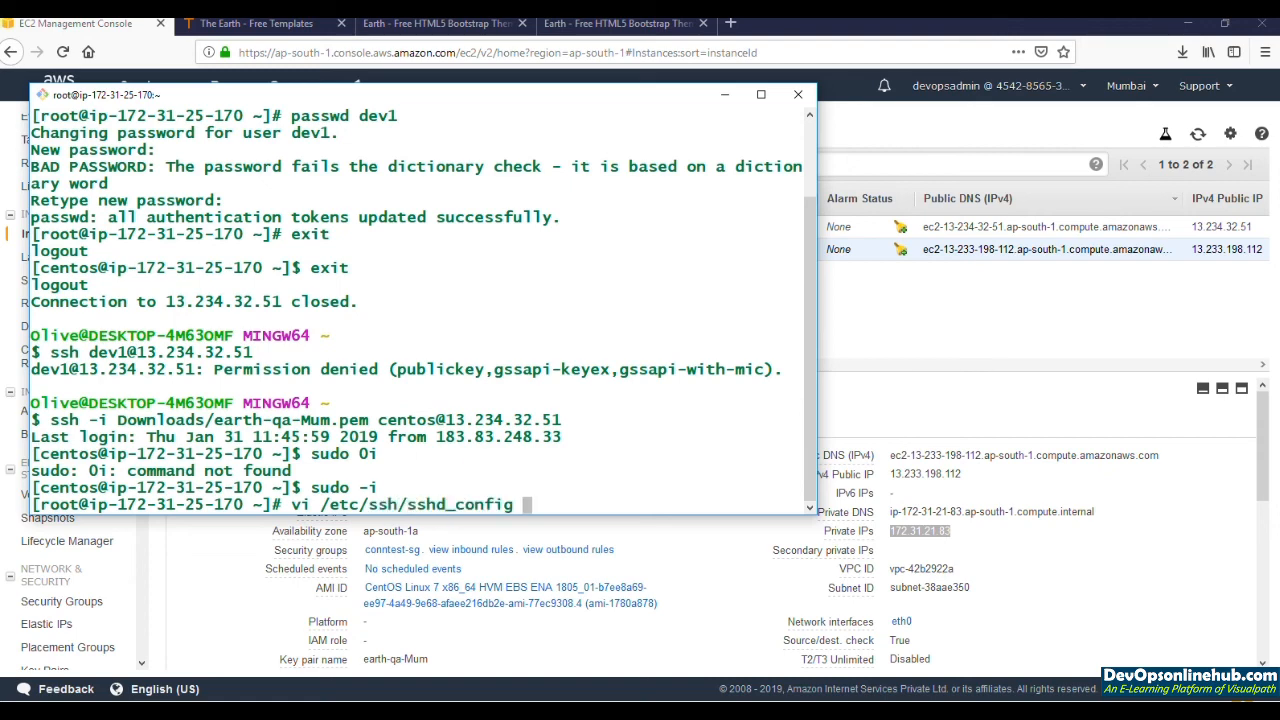
key(Return)
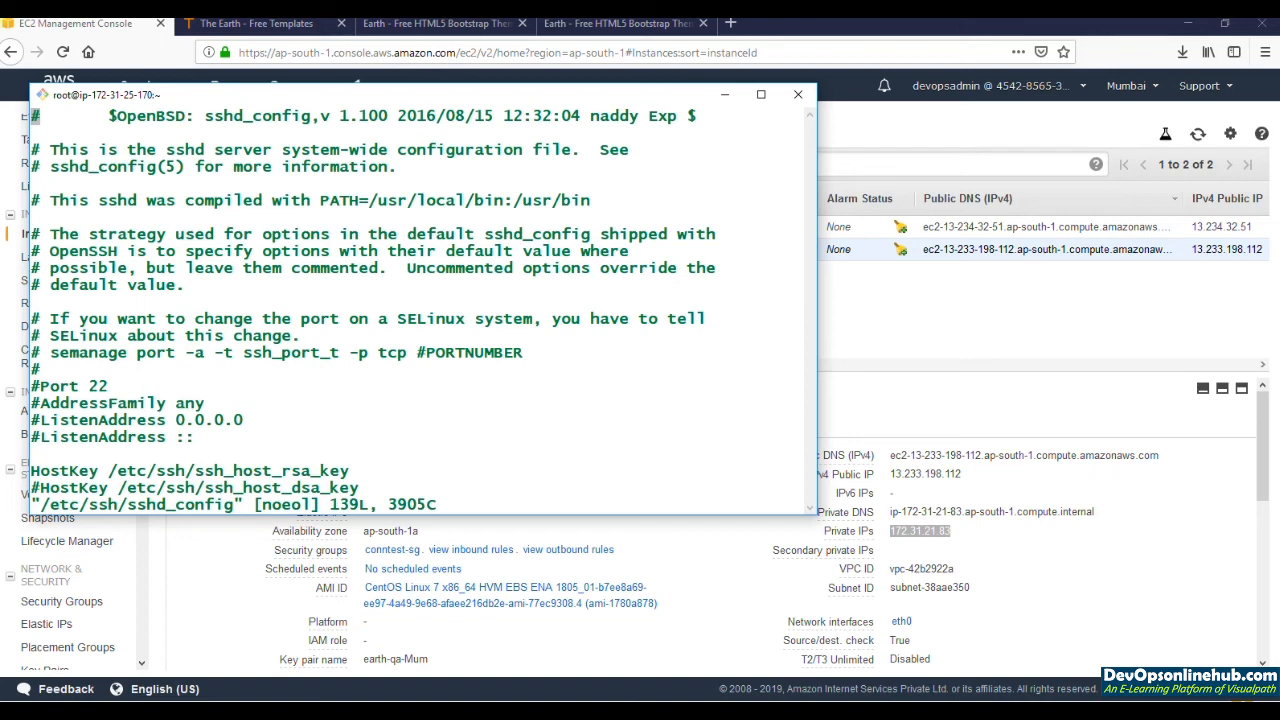
text(/Pass)
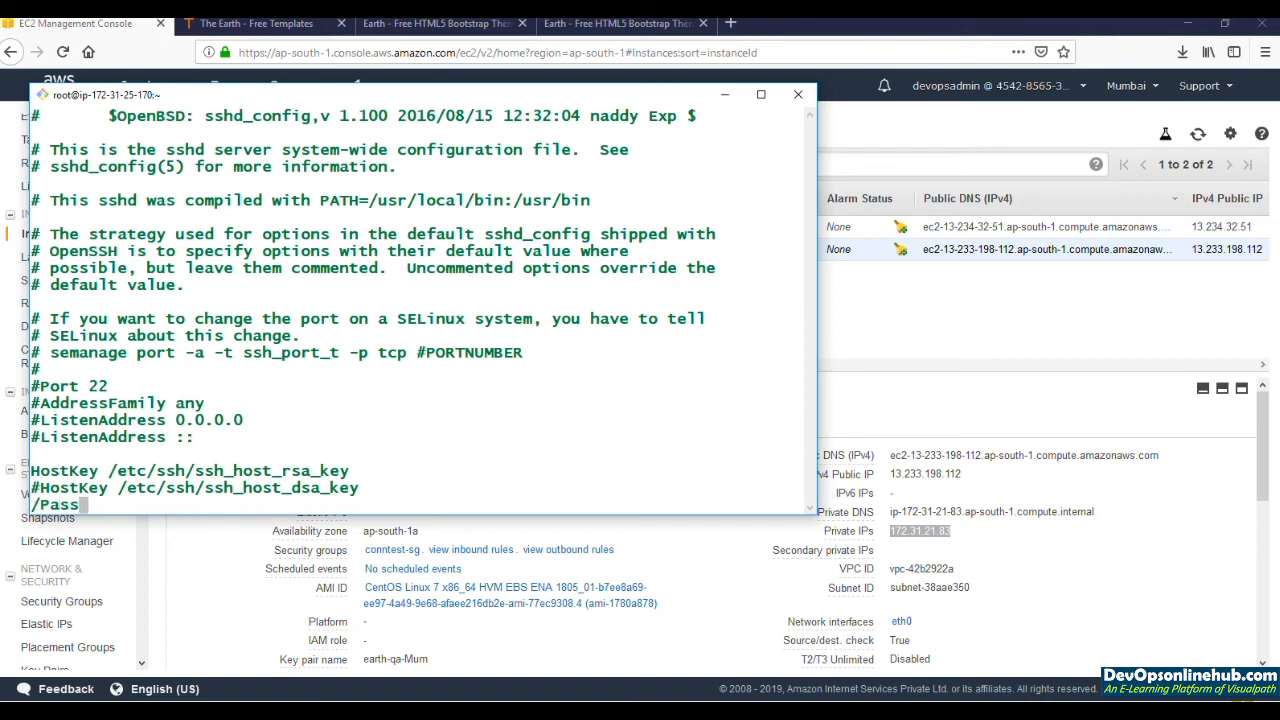
text(word)
key(Return)
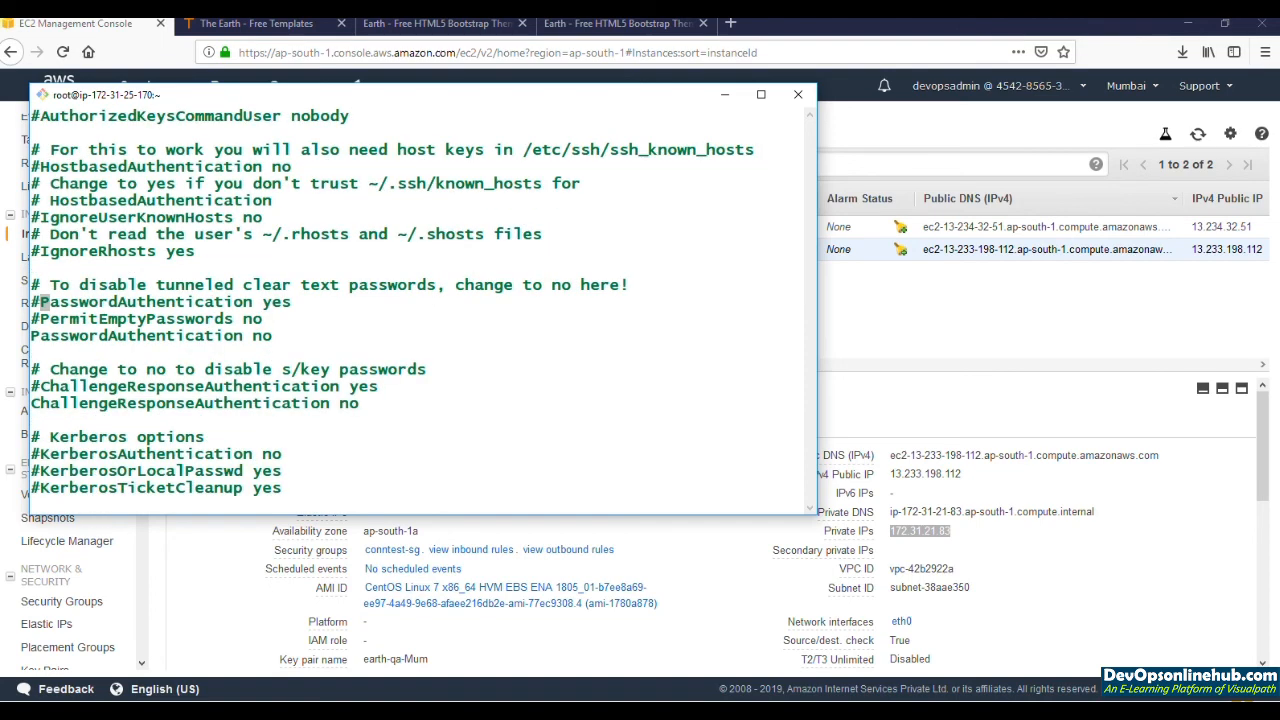
Step: Set the uncommented PasswordAuthentication line to yes in sshd_config, and save and quit vi
key(Down)
key(Down)
key(Right)
triple_click(222, 335)
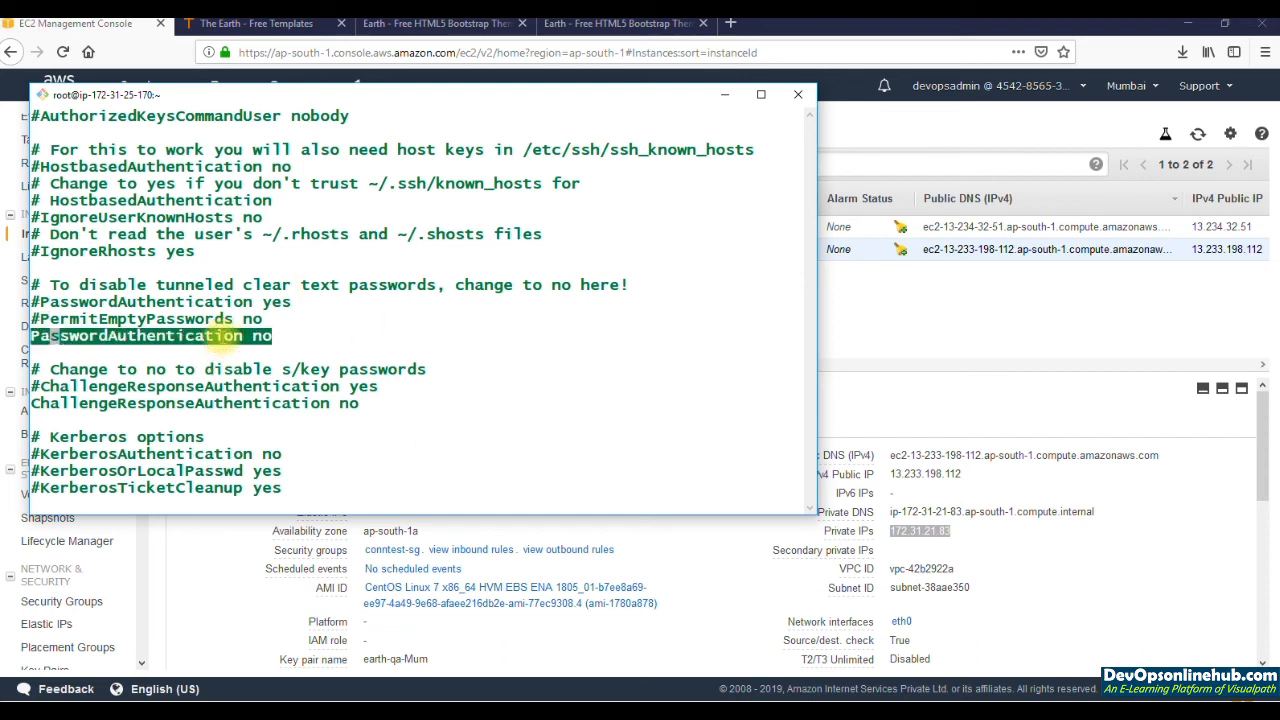
click(222, 335)
key(Right)
key(Right)
key(Right)
key(Right)
key(Right)
key(Right)
key(Right)
key(Right)
key(Right)
key(Right)
key(Right)
key(Right)
key(Right)
key(Right)
key(Right)
key(Right)
key(Right)
key(Right)
key(Right)
key(Right)
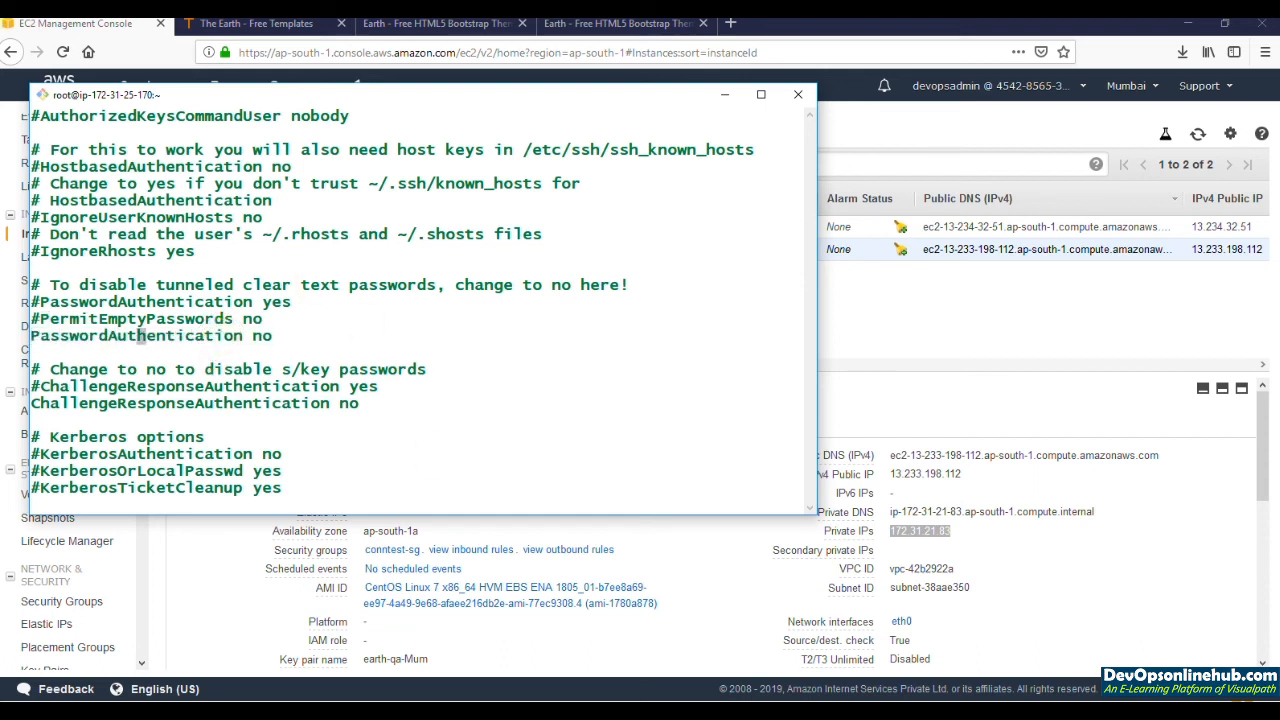
key(Right)
key(i)
key(Delete)
key(Delete)
text(yes)
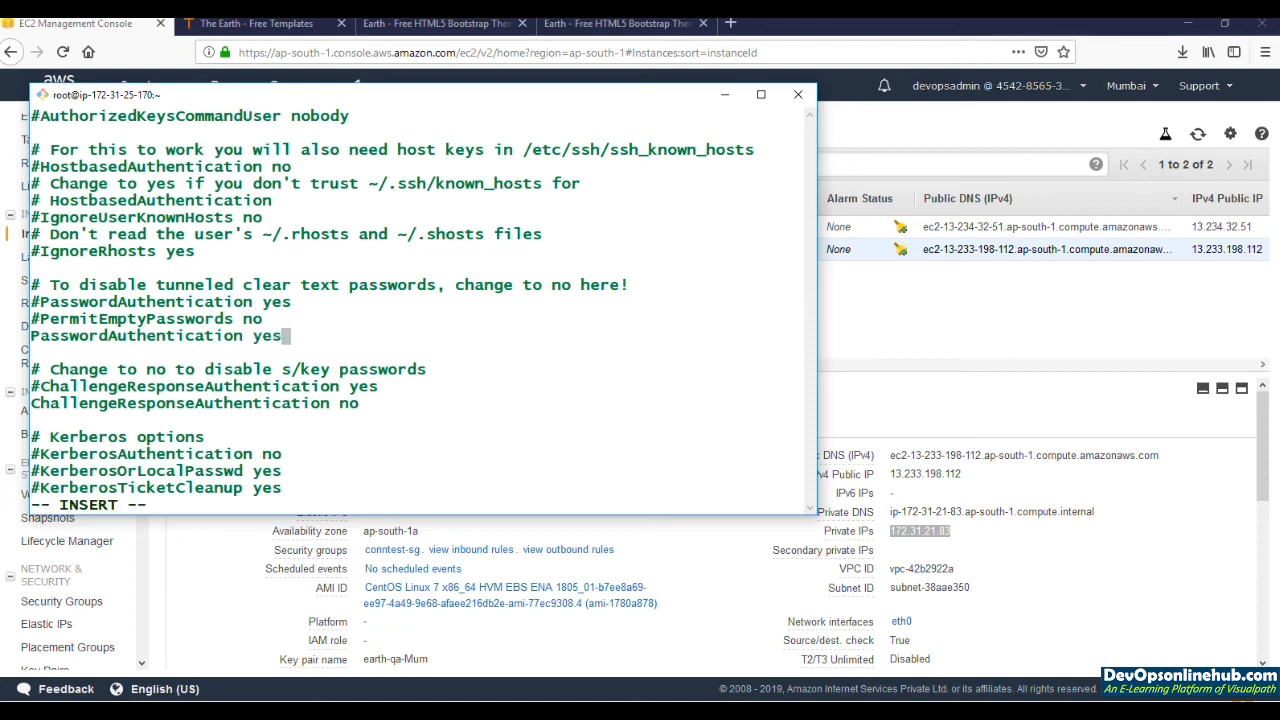
key(Escape)
text(:wq)
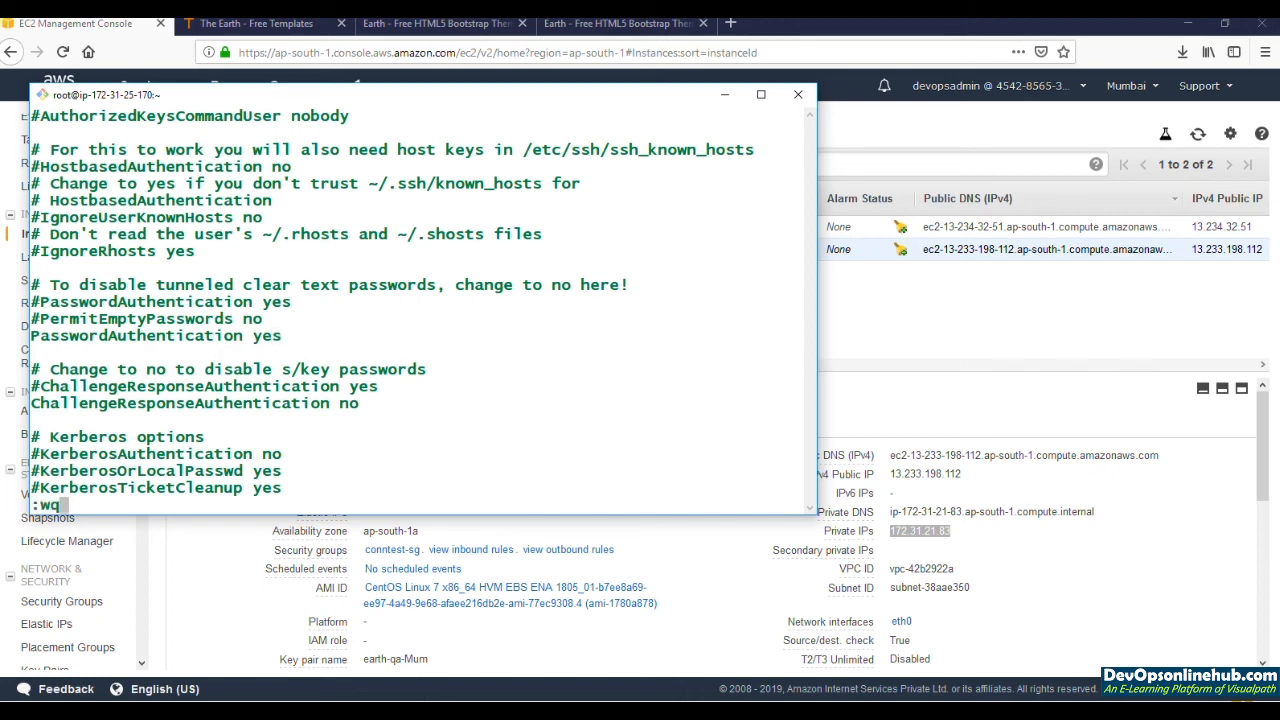
key(Return)
Step: Restart the sshd service and exit both the root shell and the centos session on Earth-web01
text(service sshd restart)
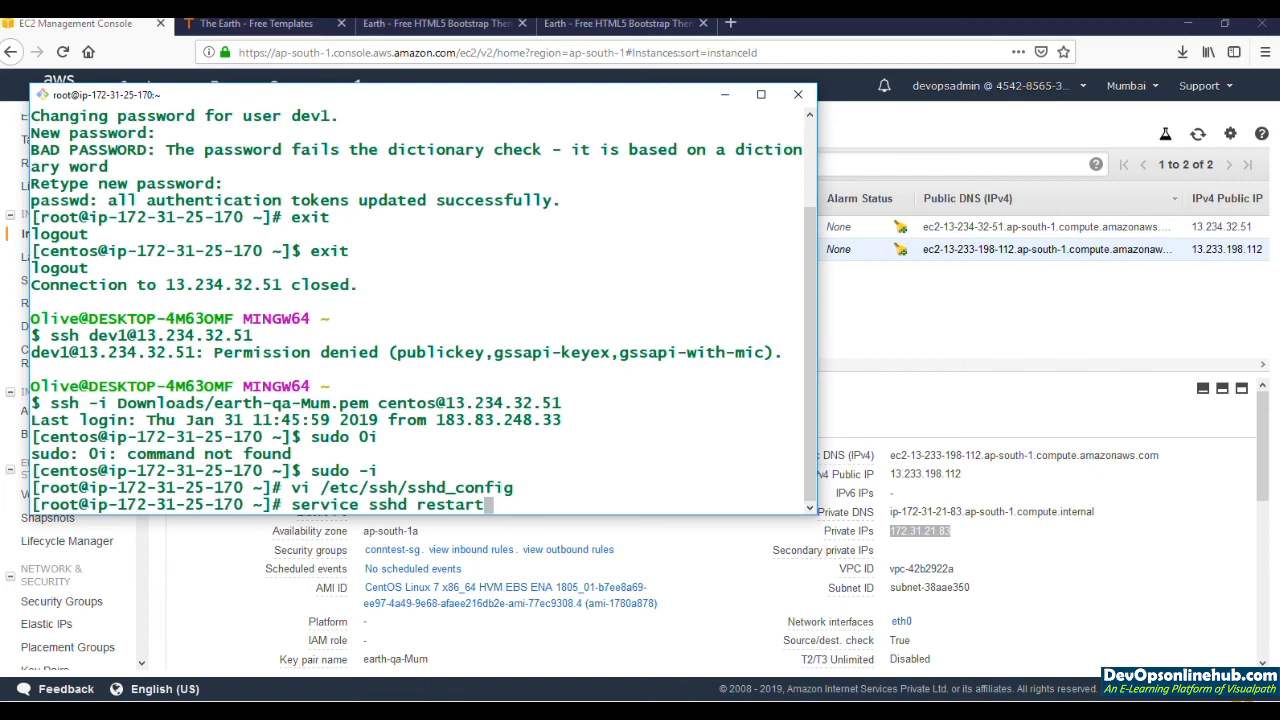
key(Return)
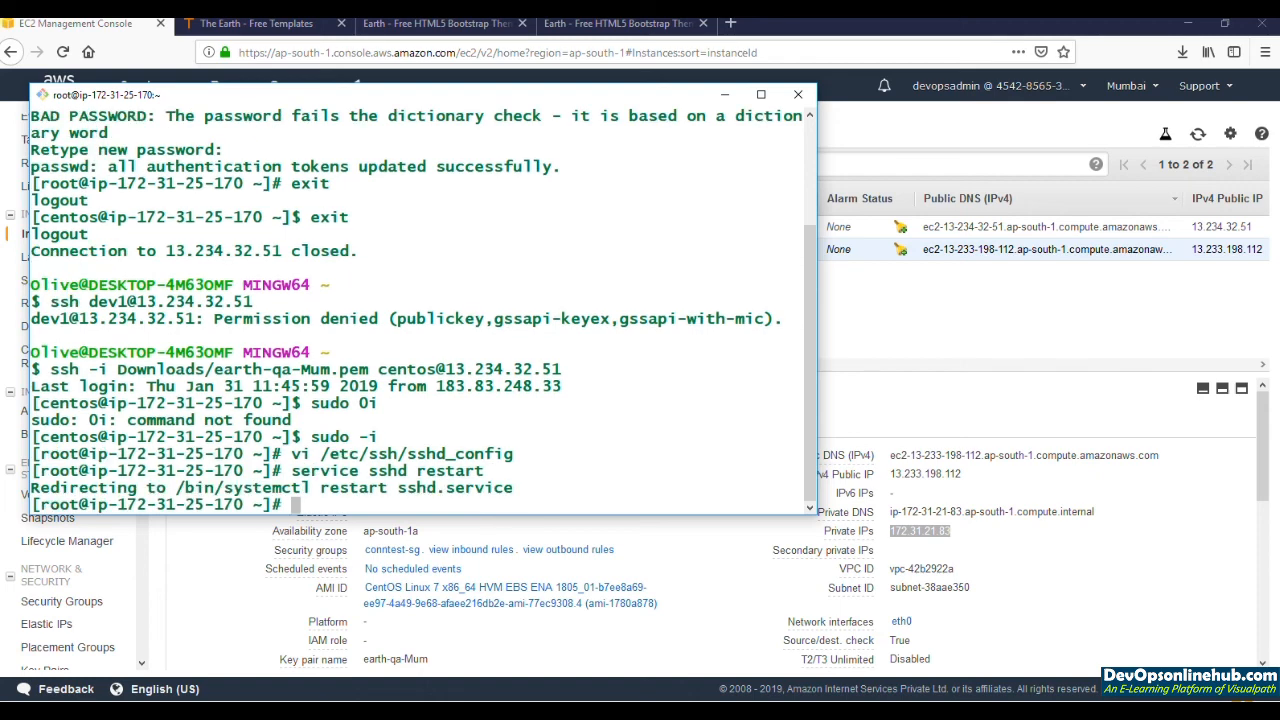
text(exit)
key(Return)
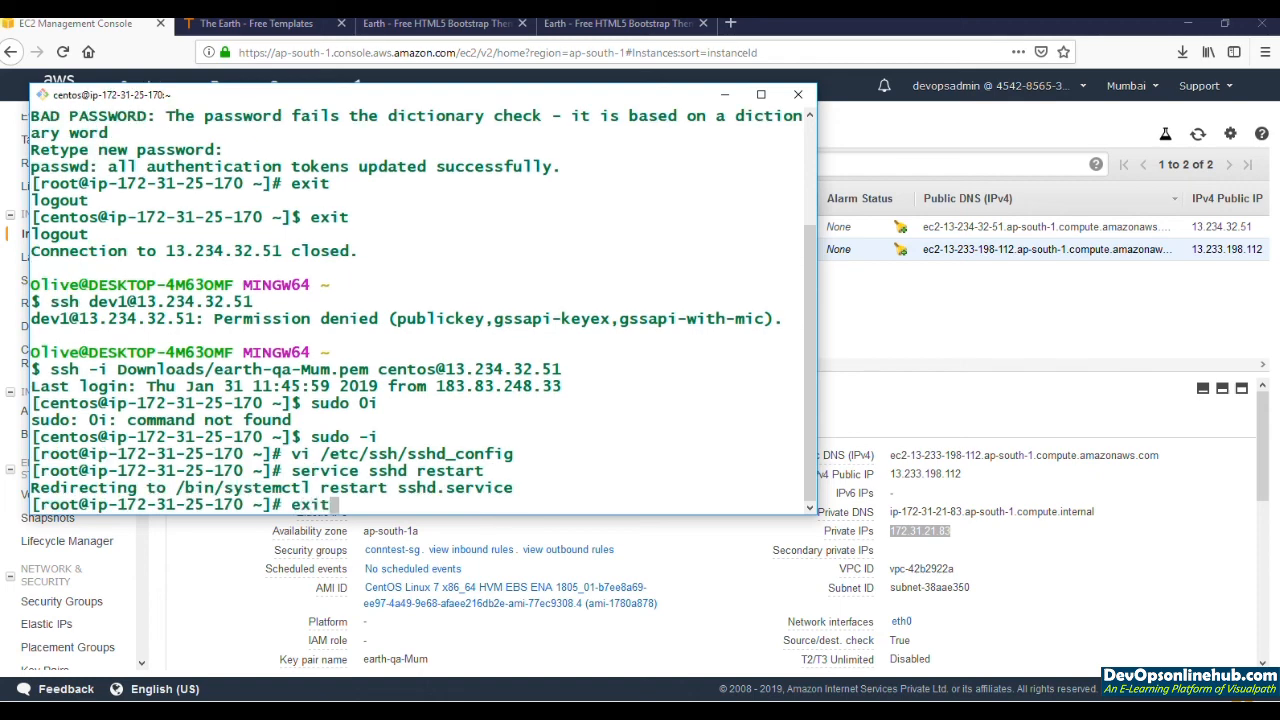
text(exit)
key(Return)
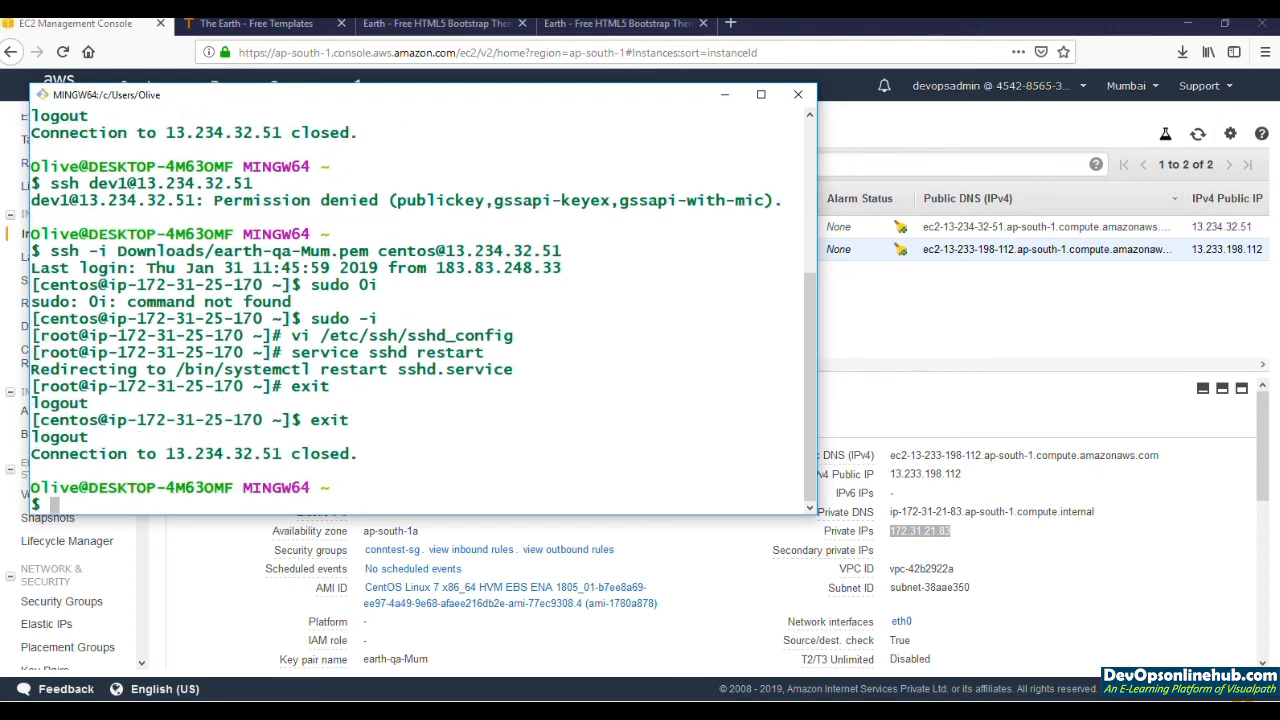
key(Up)
key(Up)
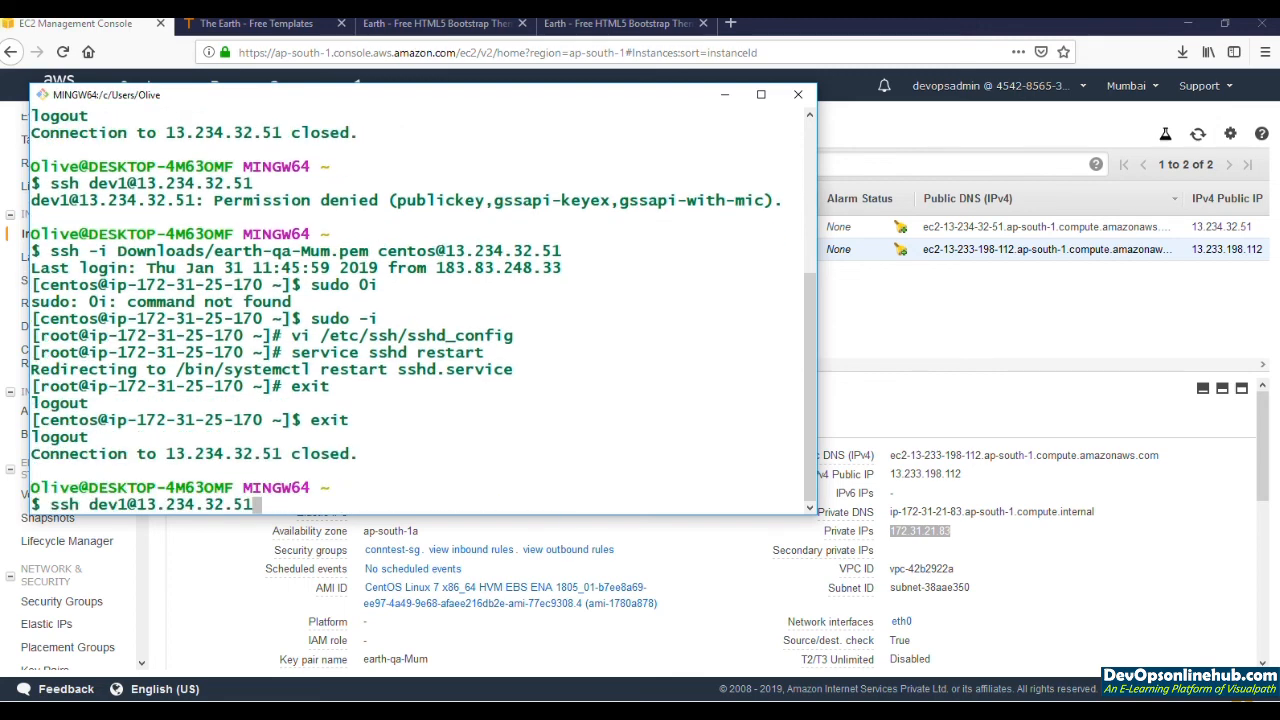
key(Return)
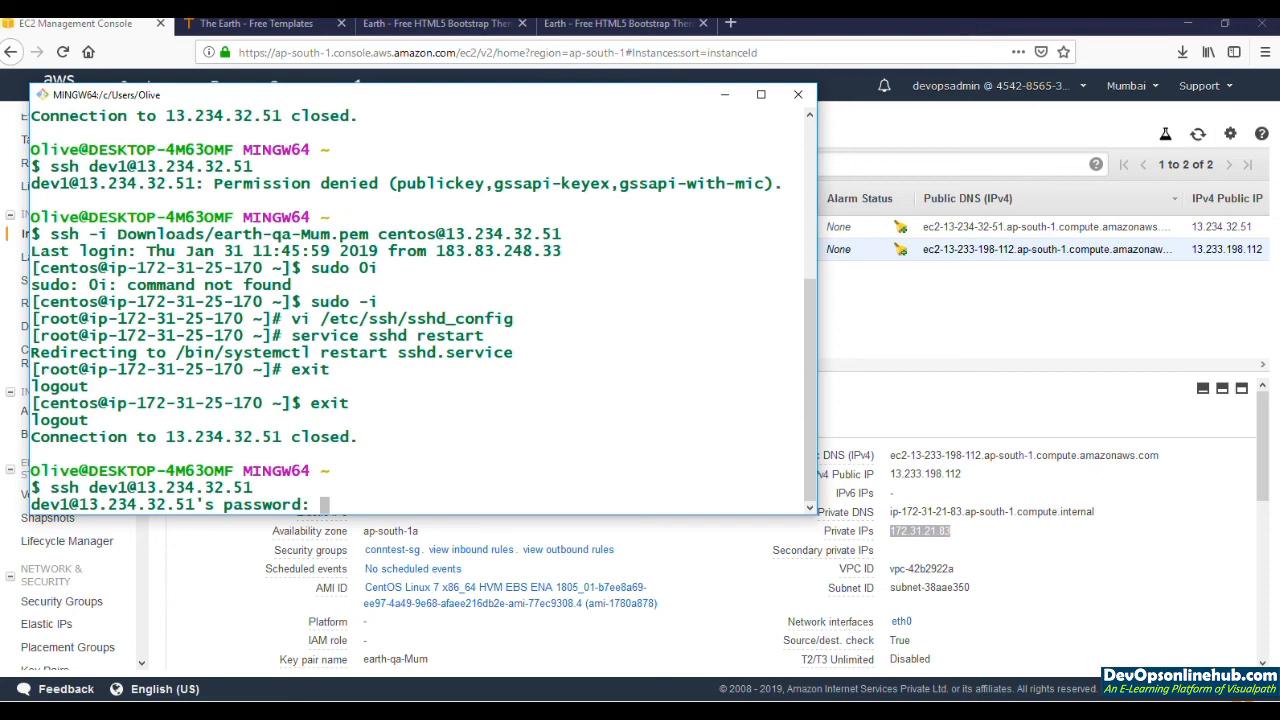
key(Return)
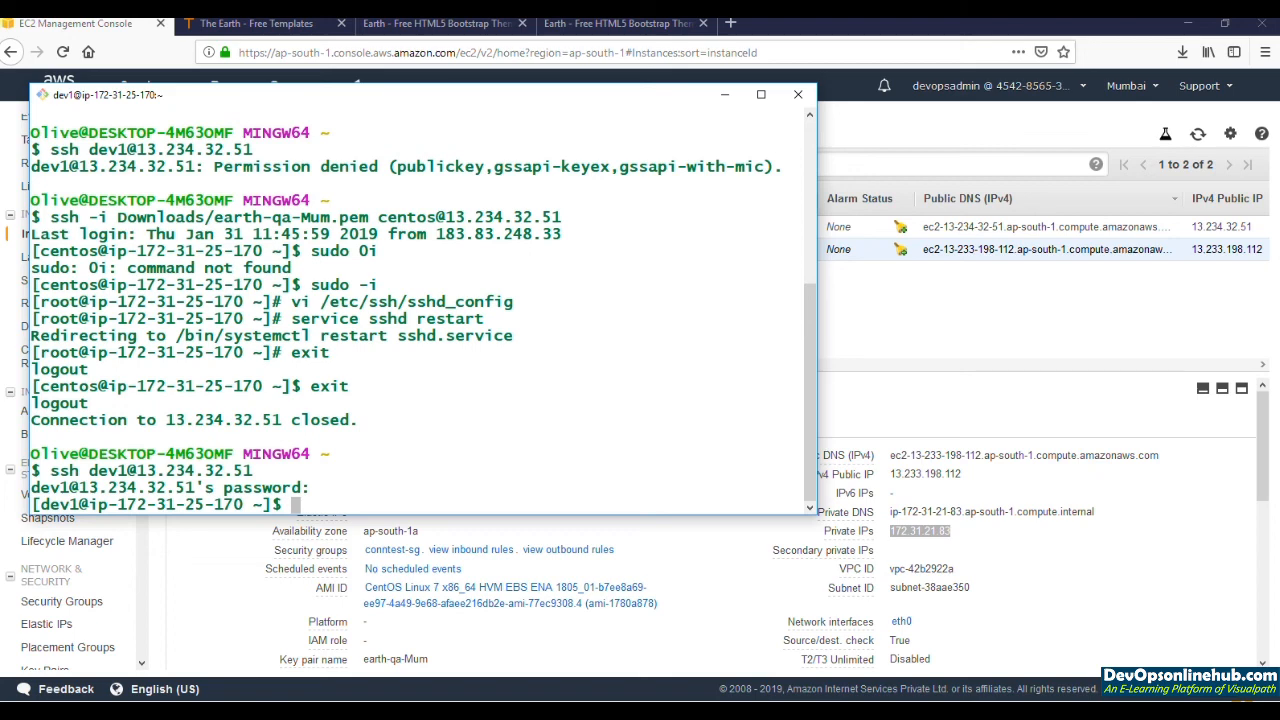
text(exit)
key(Return)
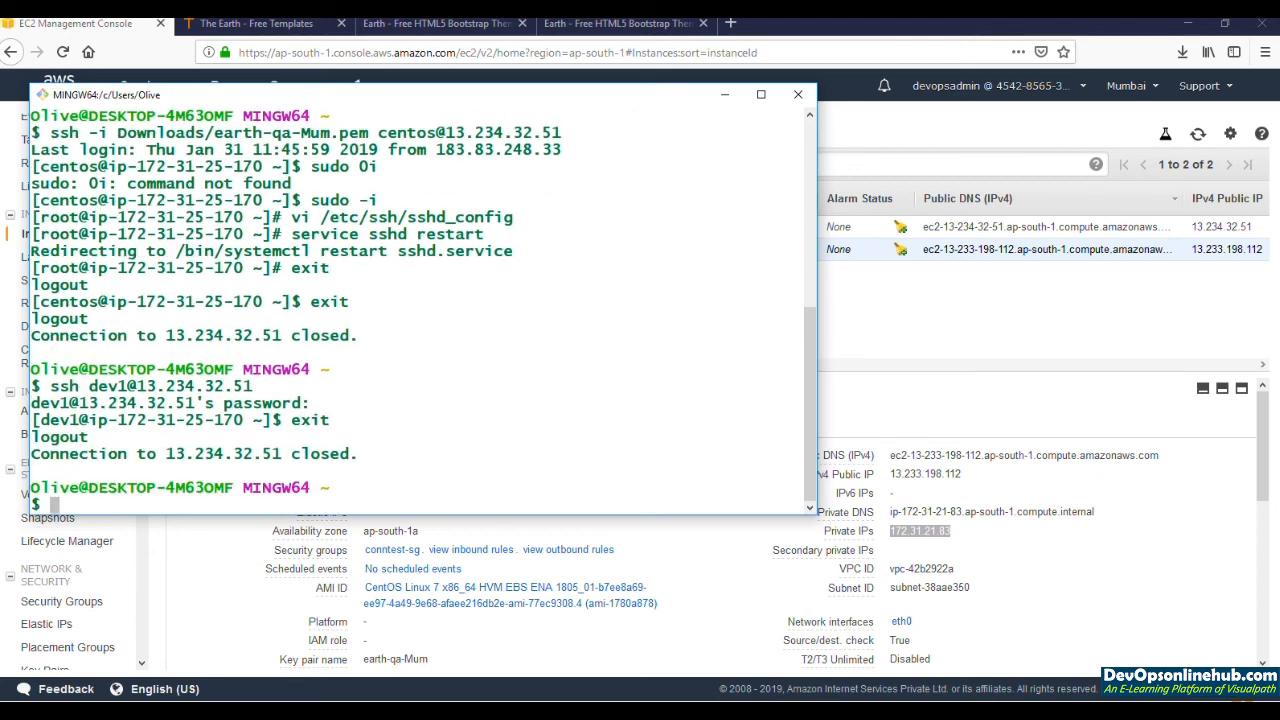